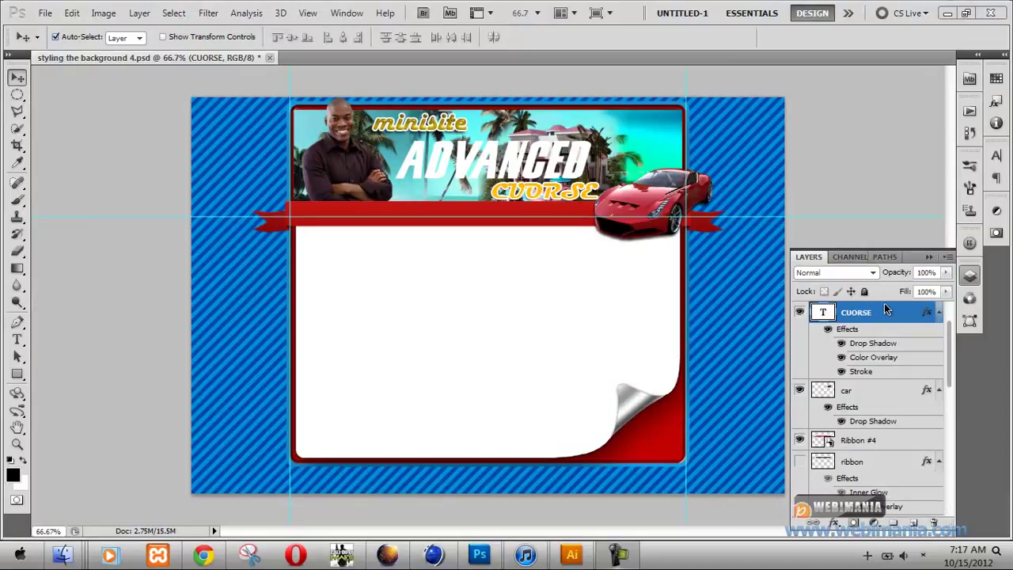
# Step: Change the text color of the ADVANCED title in the header to light grey efefef
pyautogui.click(461, 163)
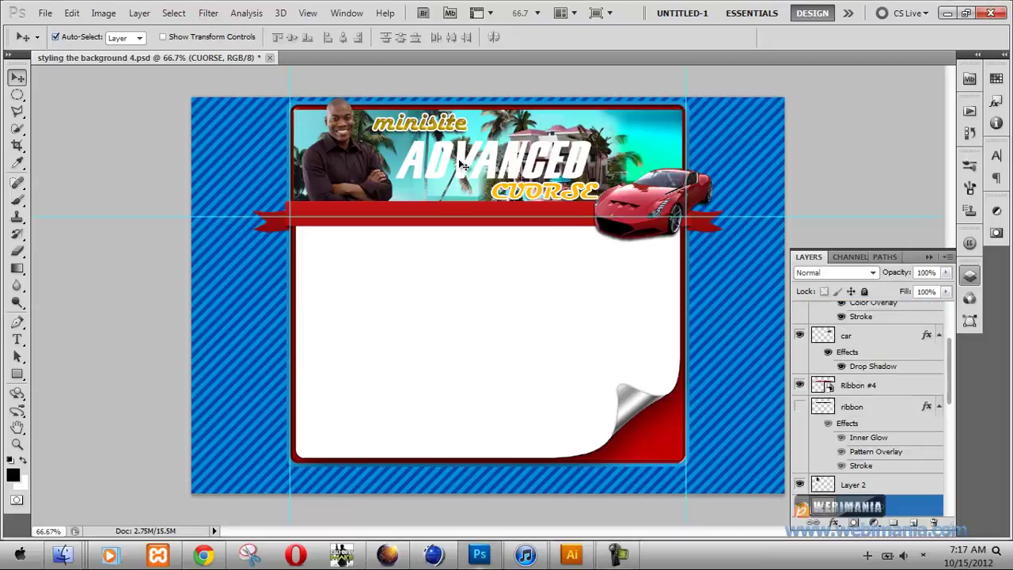
pyautogui.rightClick(896, 507)
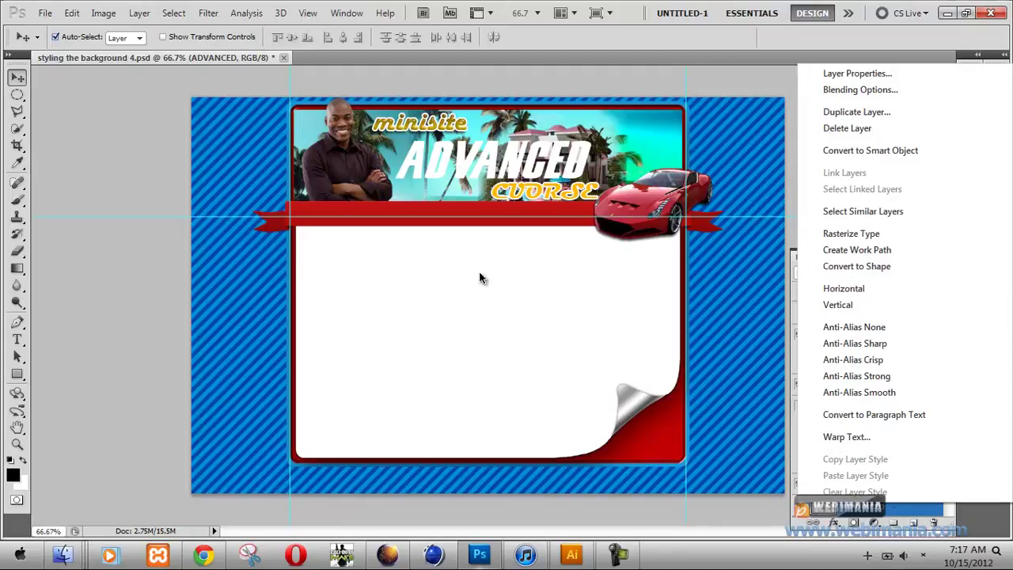
pyautogui.click(446, 172)
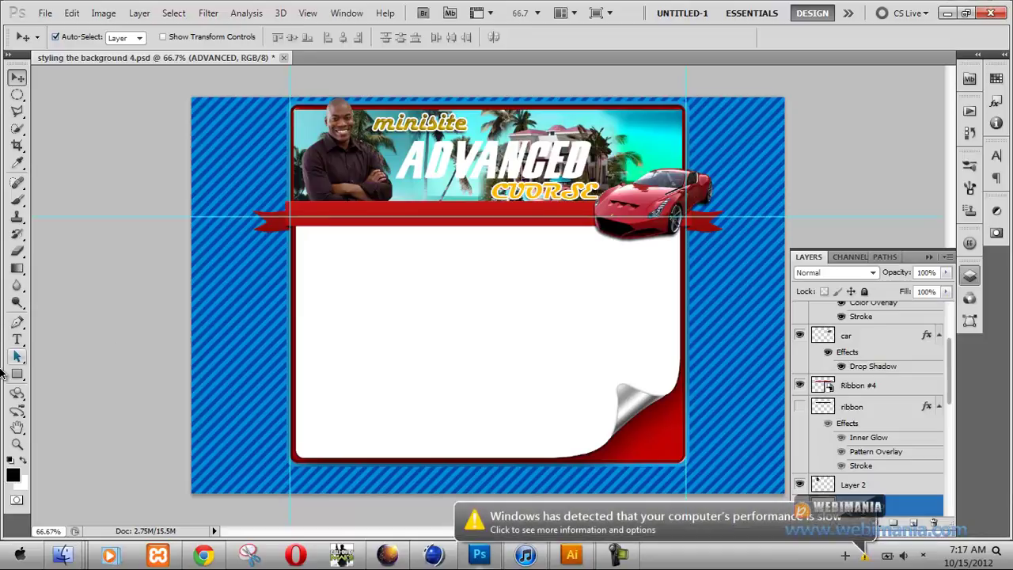
pyautogui.click(17, 339)
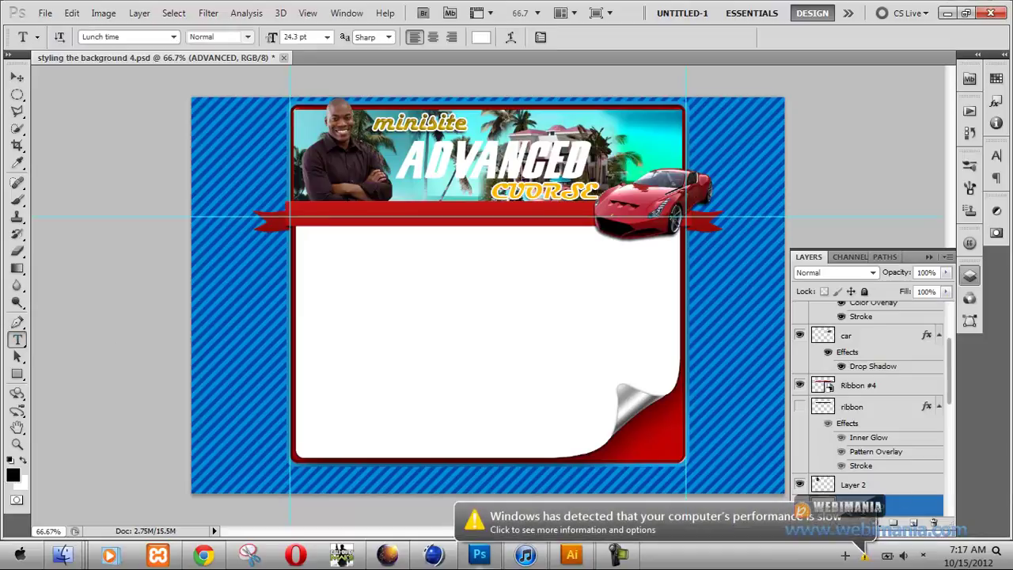
pyautogui.click(873, 509)
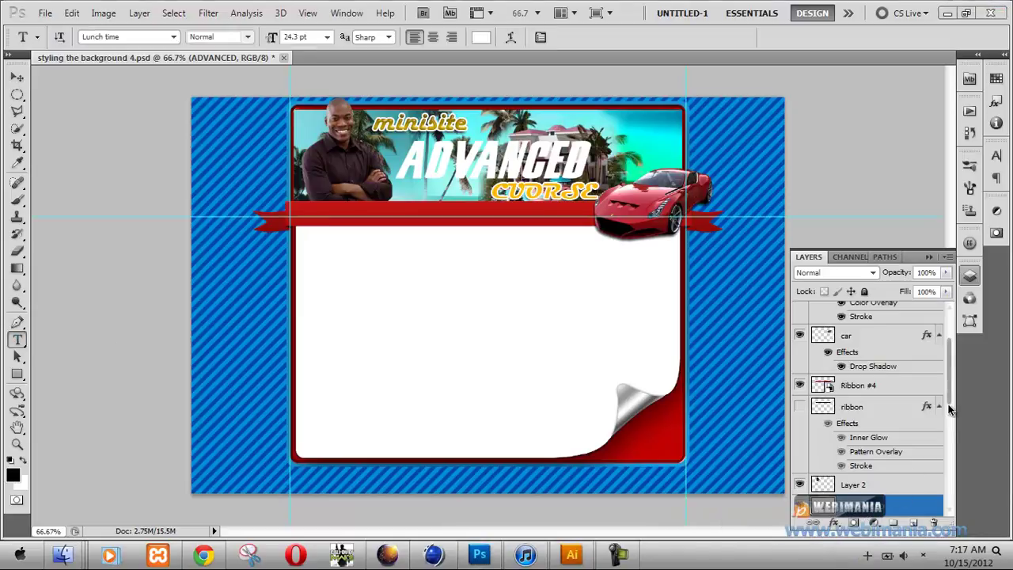
pyautogui.click(954, 517)
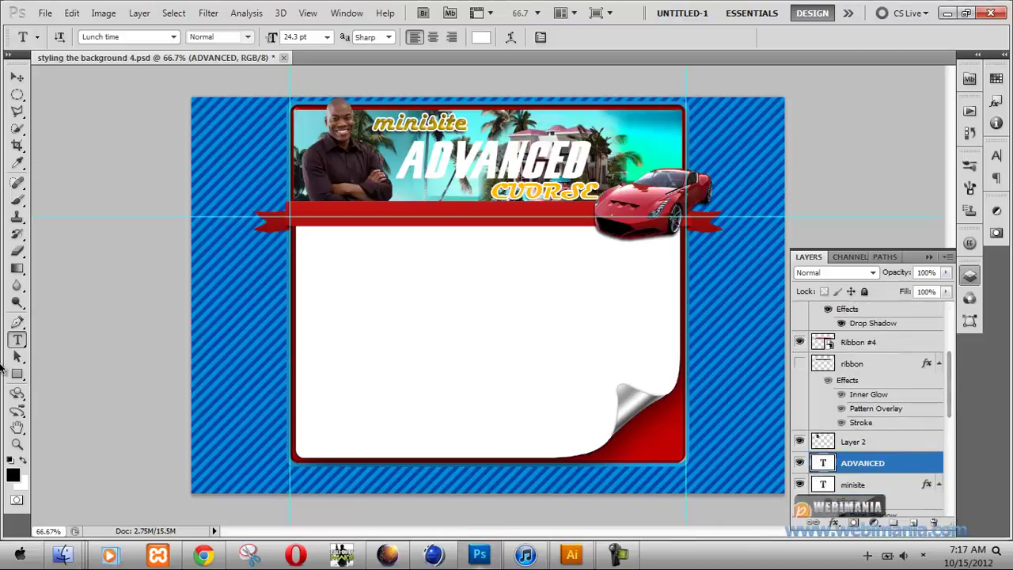
pyautogui.click(483, 38)
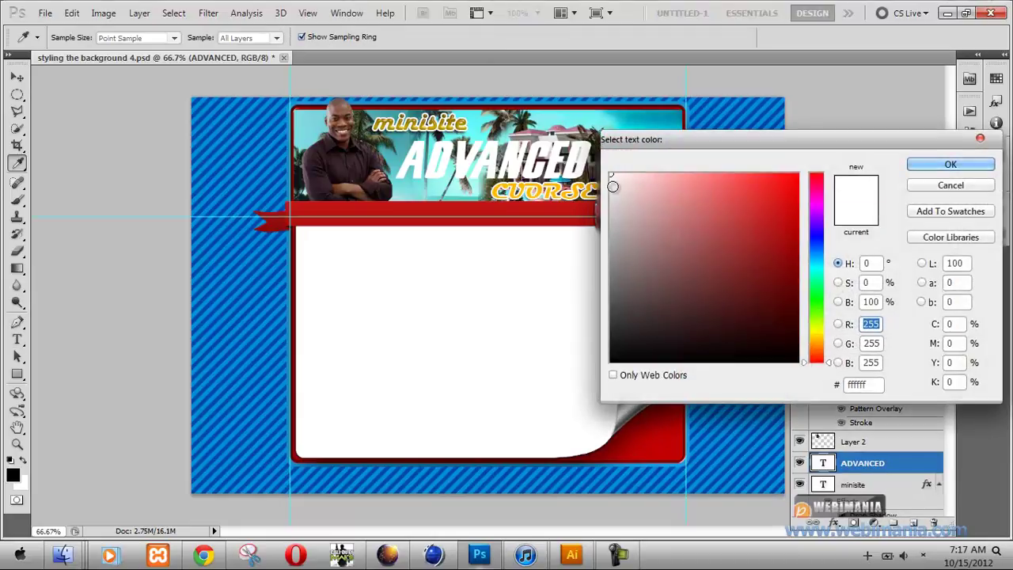
pyautogui.click(613, 186)
pyautogui.moveTo(611, 186); pyautogui.dragTo(611, 184)
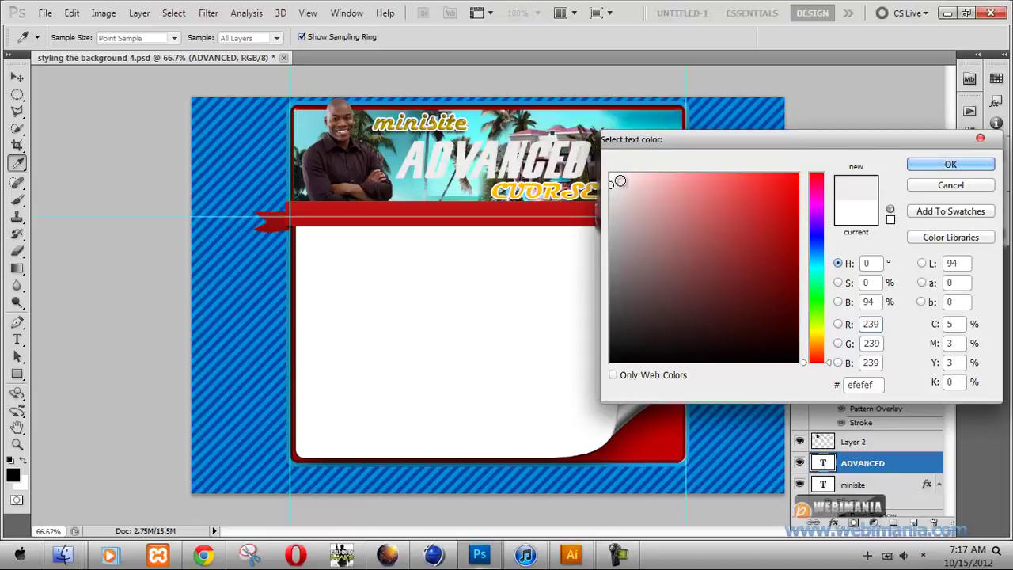
pyautogui.click(923, 164)
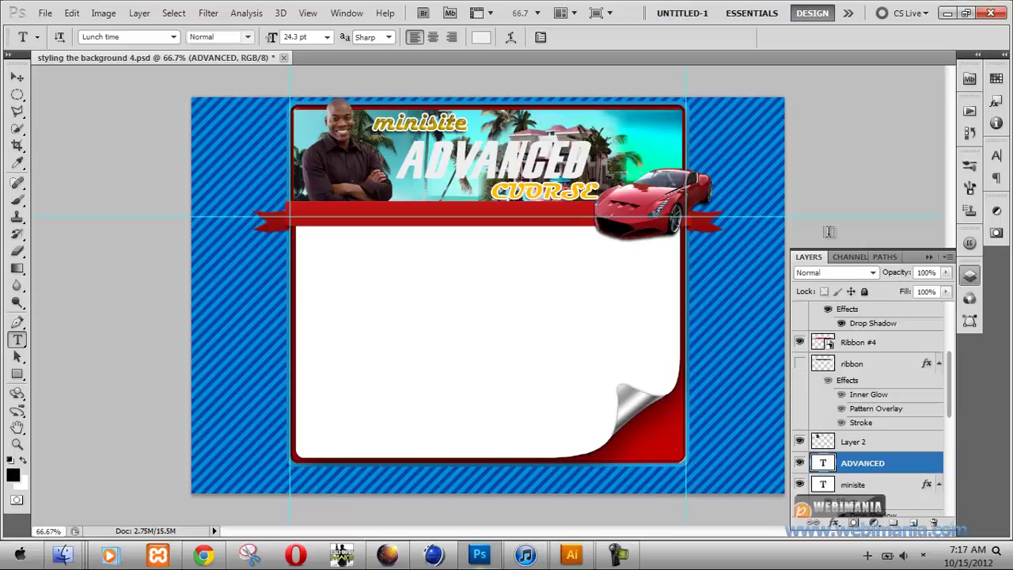
# Step: Shift the ADVANCED title slightly up and to the right, and give it an Inner Bevel effect with a size of 1 px
pyautogui.click(18, 78)
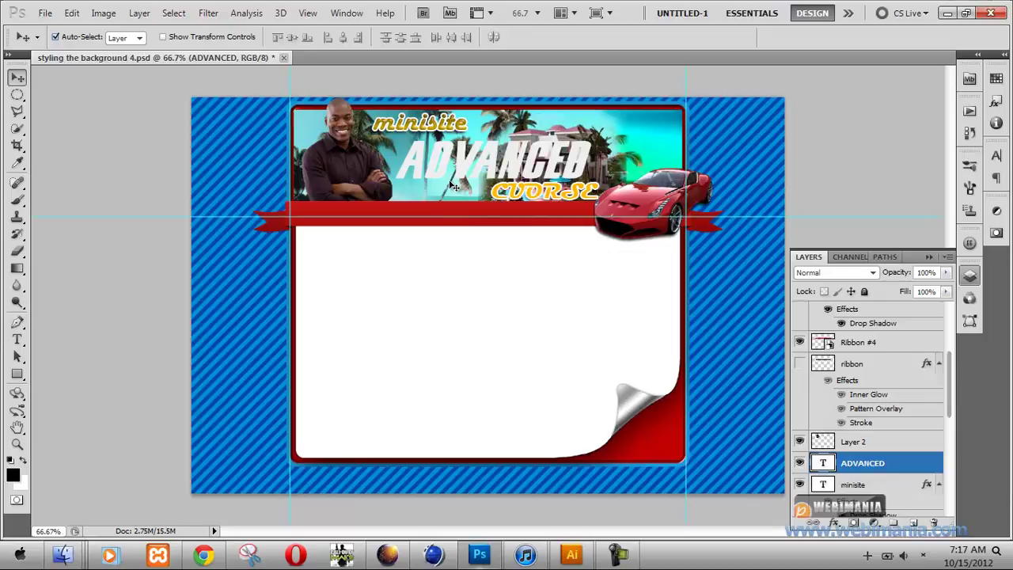
pyautogui.moveTo(439, 179); pyautogui.dragTo(445, 165)
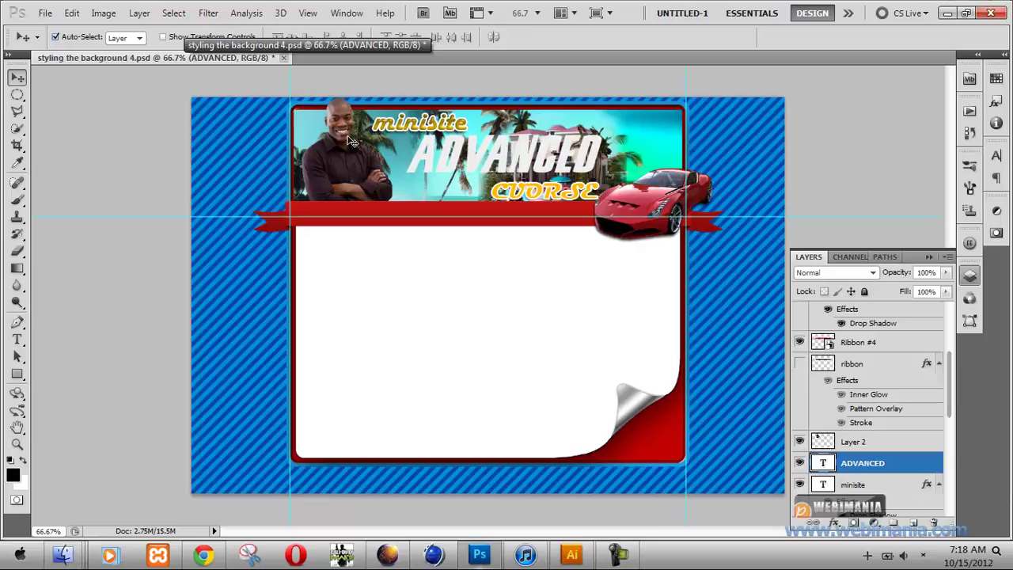
pyautogui.rightClick(859, 465)
pyautogui.click(844, 52)
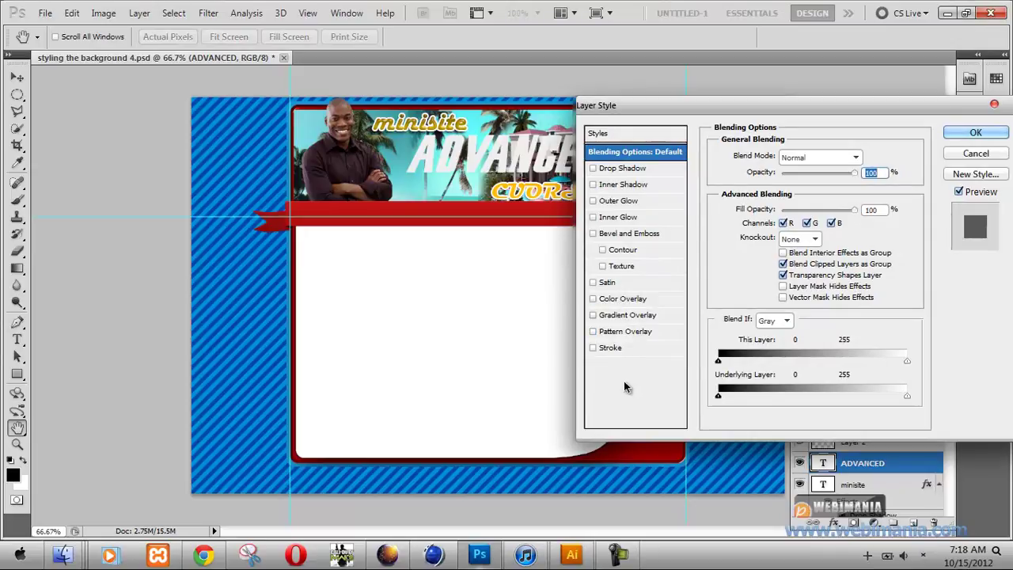
pyautogui.click(609, 235)
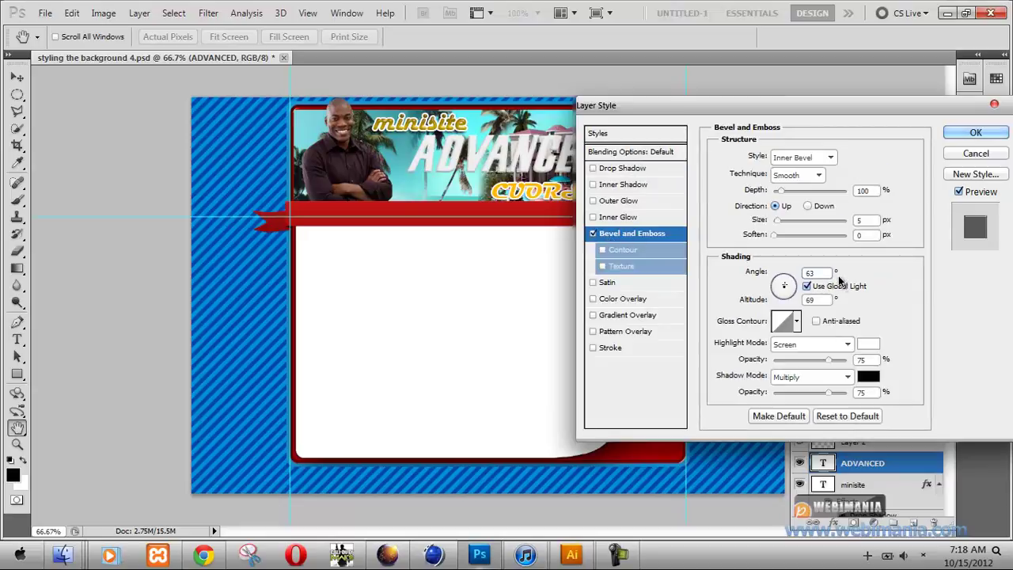
pyautogui.doubleClick(867, 220)
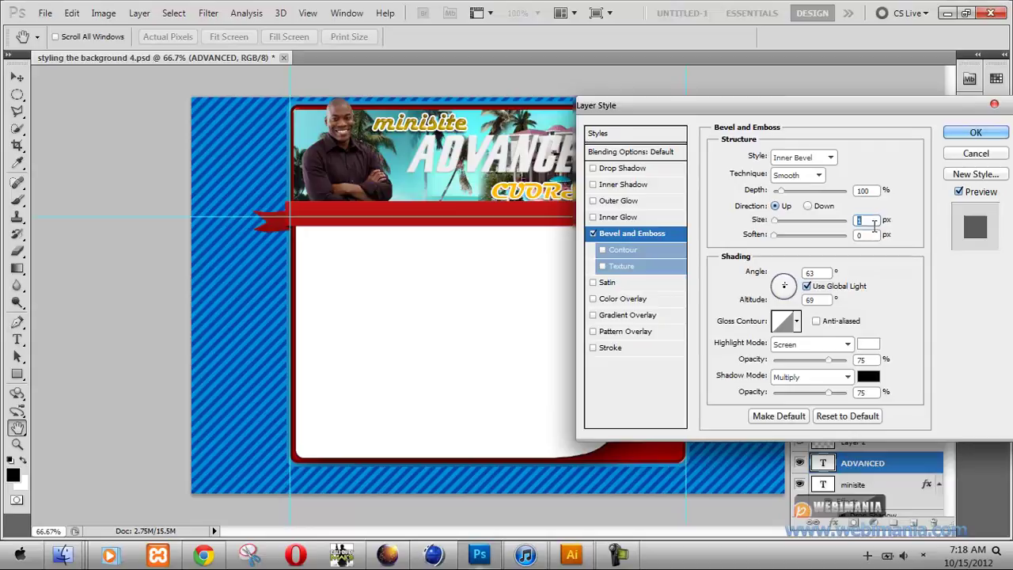
pyautogui.click(993, 156)
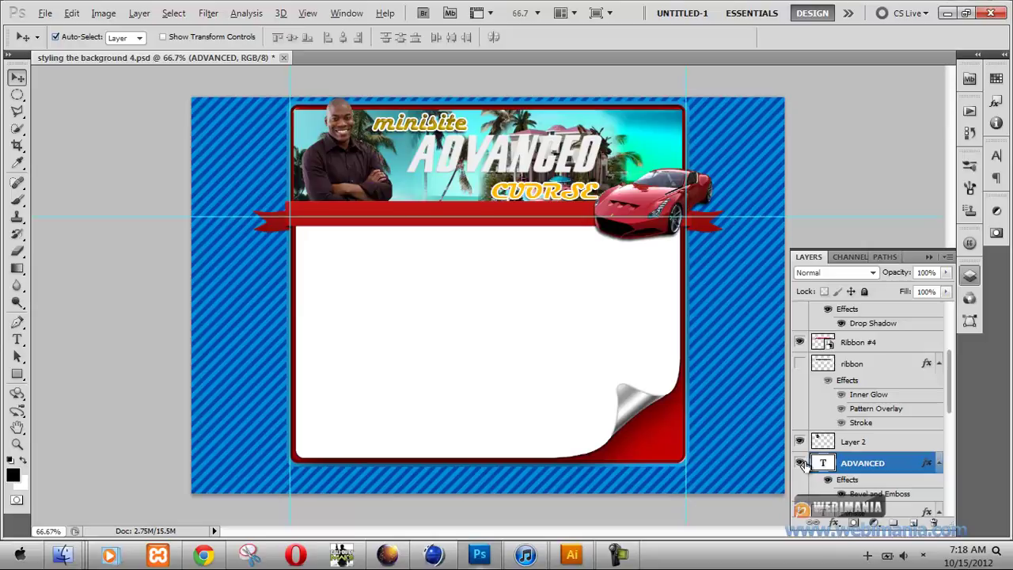
# Step: Duplicate the ADVANCED text layer five times, slightly offsetting each copy to build up depth
pyautogui.hotkey('ctrl', 'j')
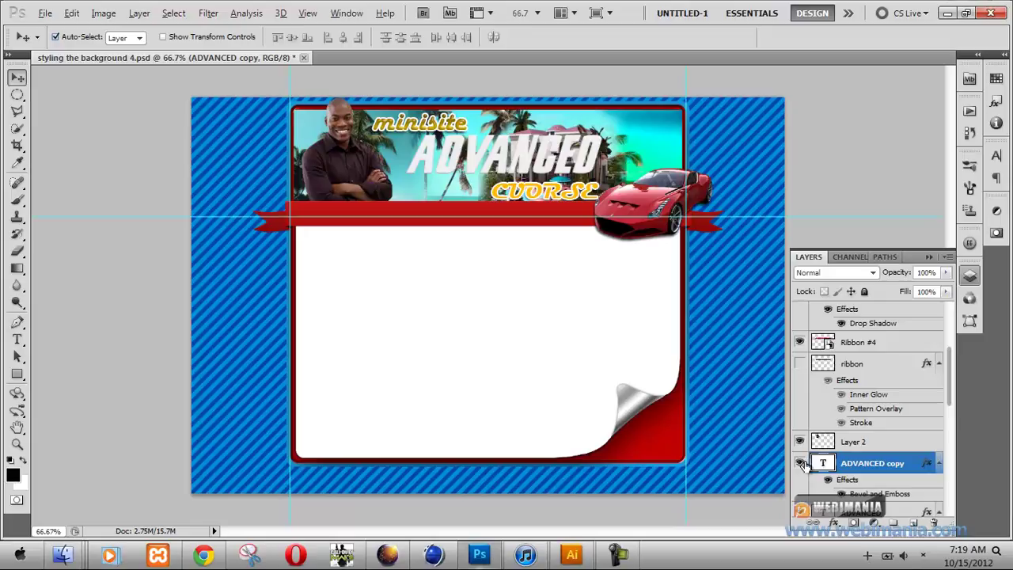
pyautogui.hotkey('ctrl', 'j')
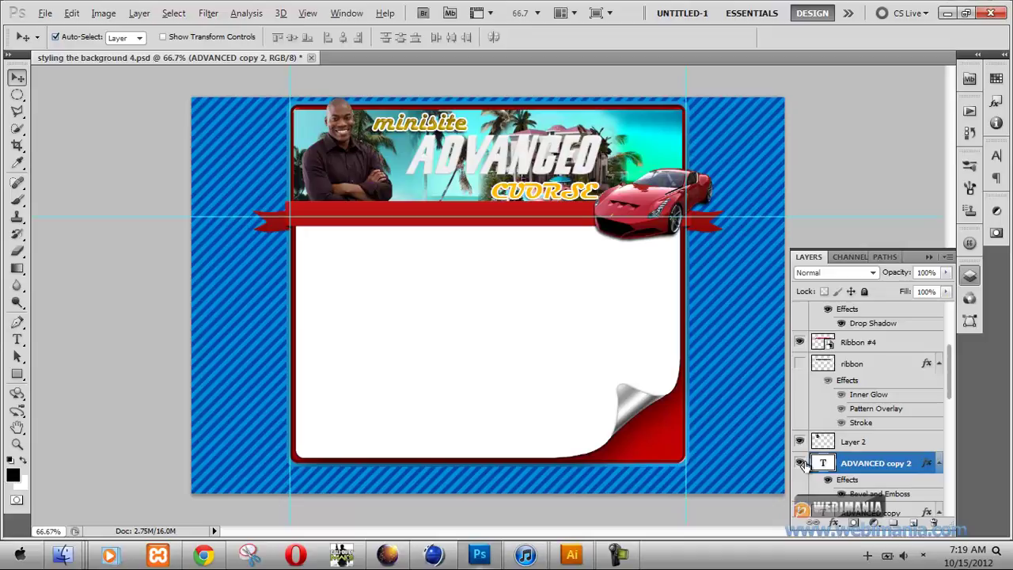
pyautogui.hotkey('ctrl', 'j')
pyautogui.hotkey('ctrl', 'j')
pyautogui.hotkey('ctrl', 'j')
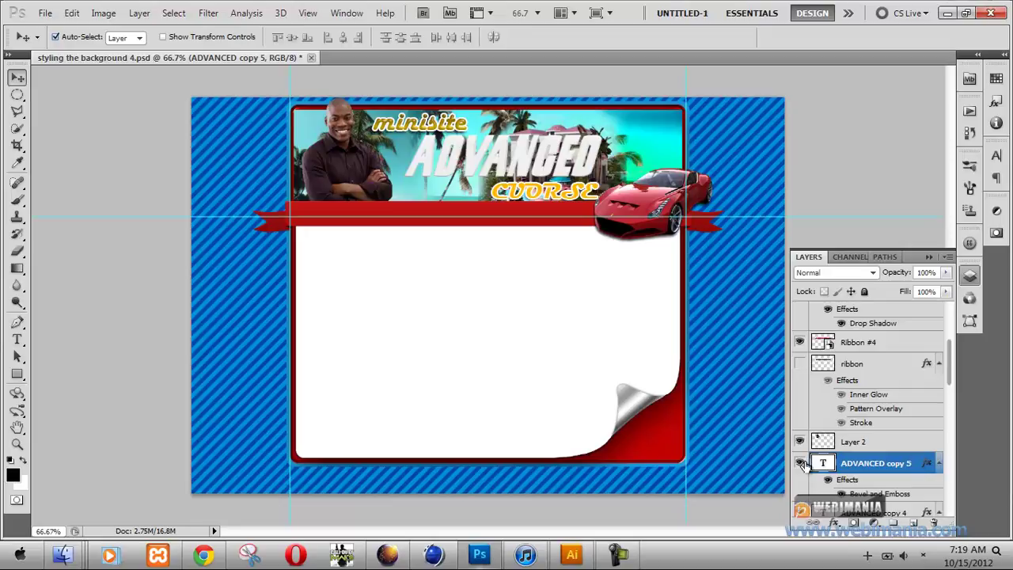
pyautogui.hotkey('ctrl', 'z')
pyautogui.hotkey('ctrl', 'z')
pyautogui.press('alt')
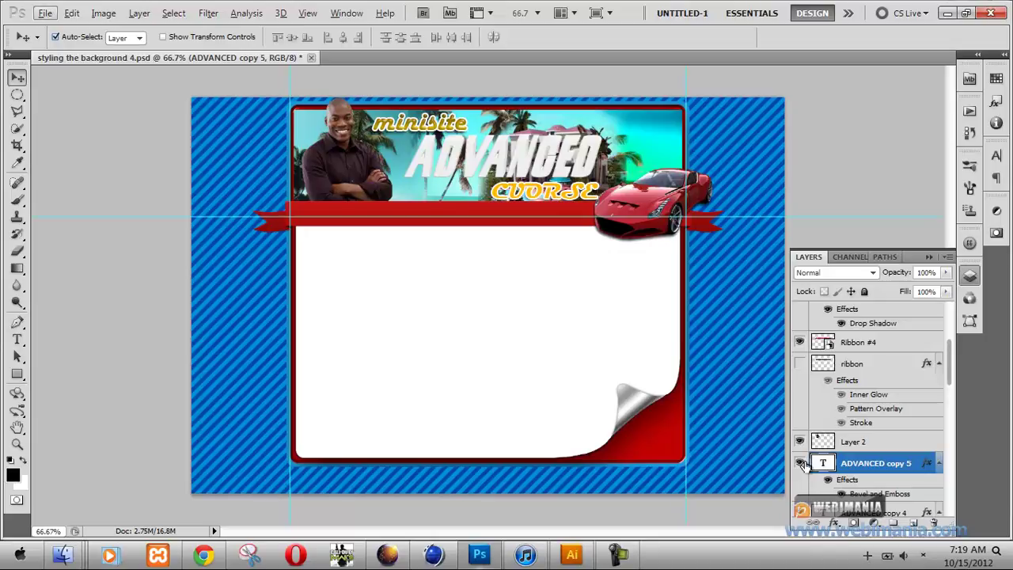
# Step: Merge the layers from ADVANCED copy 4 down to ADVANCED into one, and check the merged layer by hiding and showing it
pyautogui.scroll(-3, 946, 450)
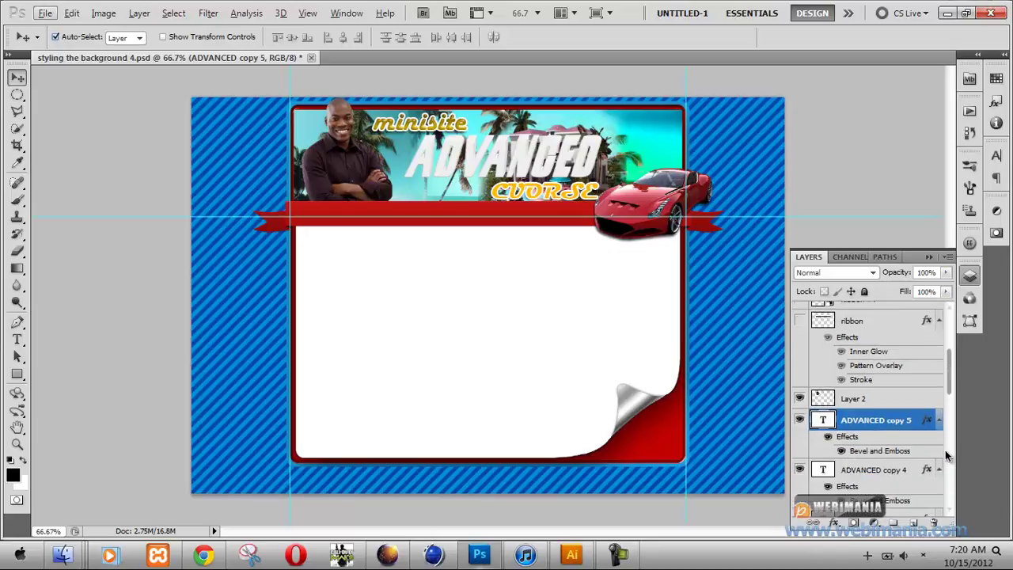
pyautogui.click(865, 407)
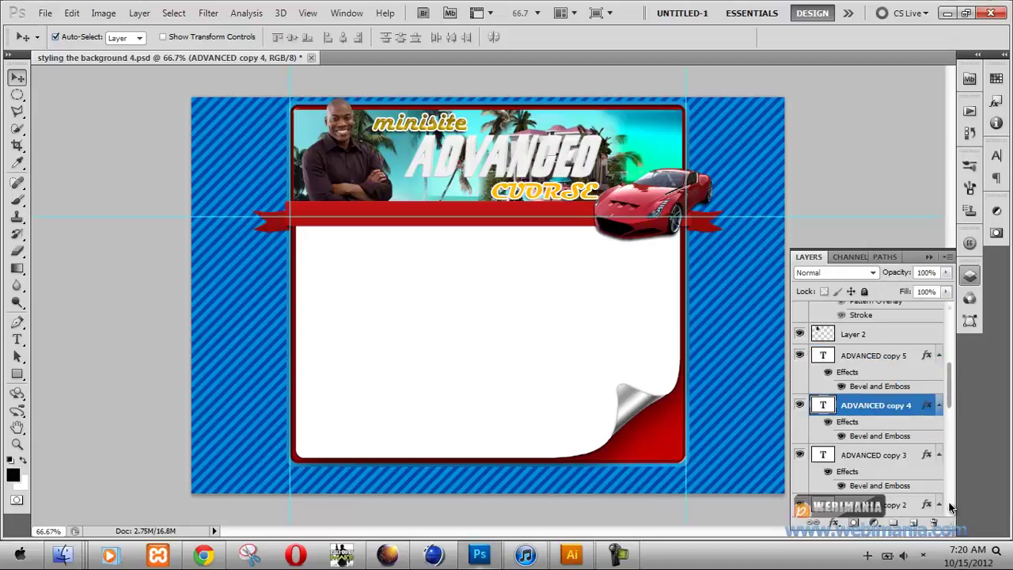
pyautogui.scroll(-5, 950, 511)
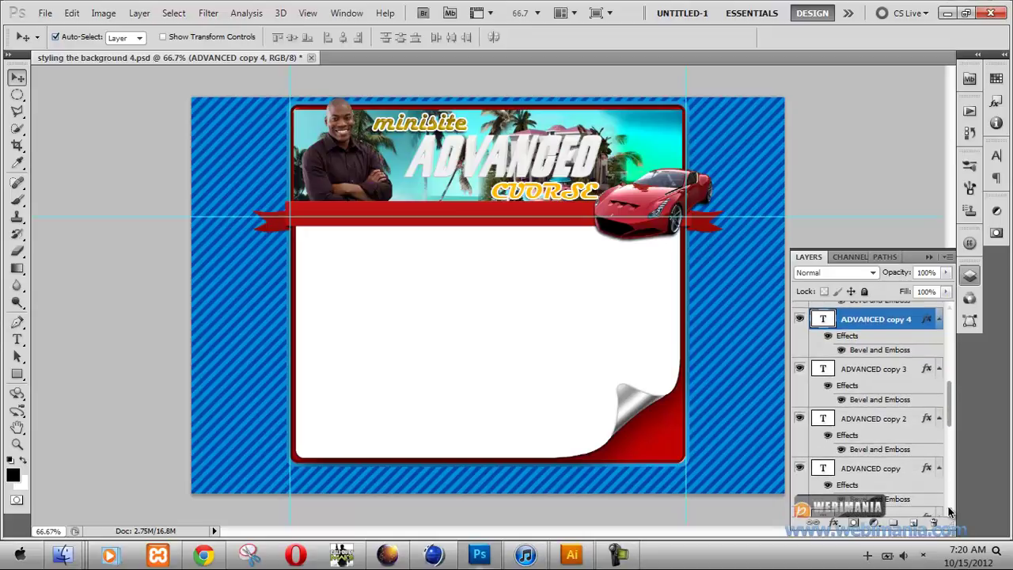
pyautogui.scroll(-1, 950, 512)
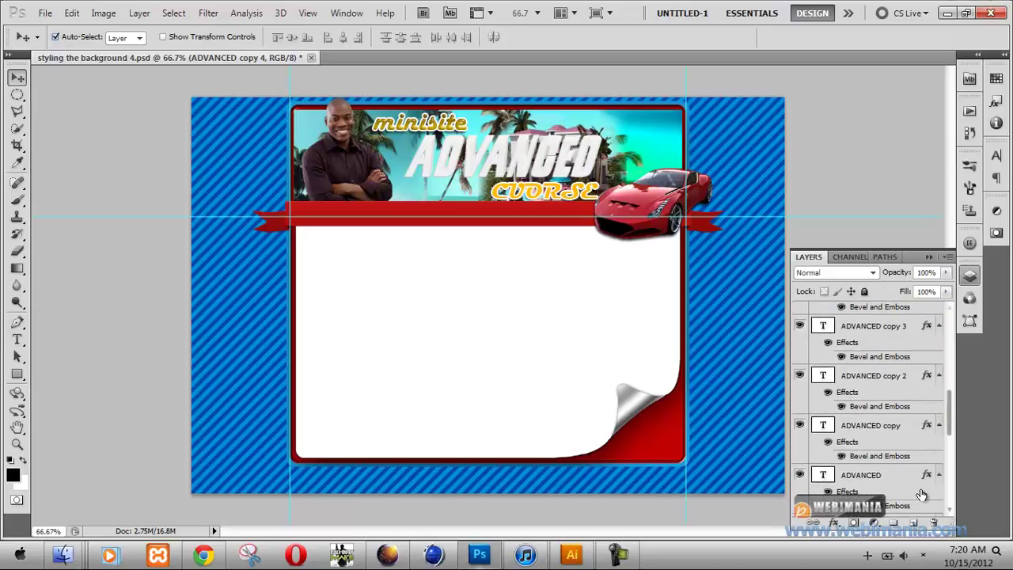
pyautogui.keyDown('shift'); pyautogui.click(875, 477); pyautogui.keyUp('shift')
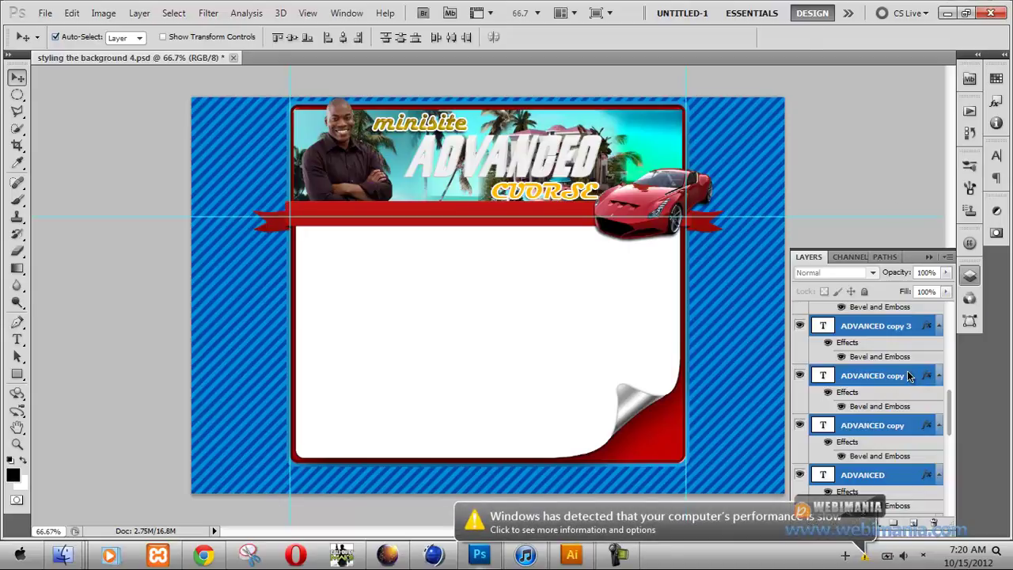
pyautogui.rightClick(908, 377)
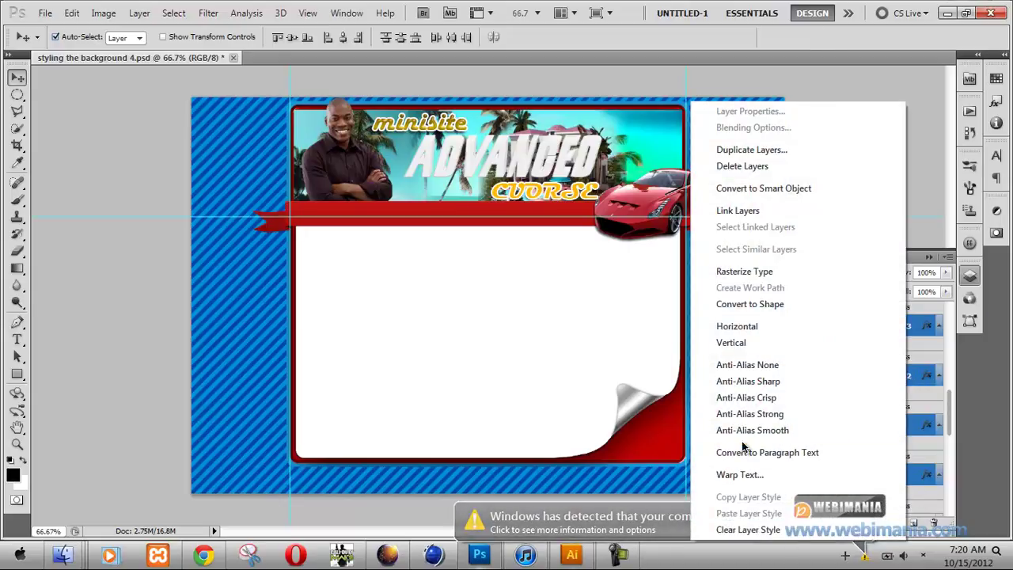
pyautogui.click(917, 327)
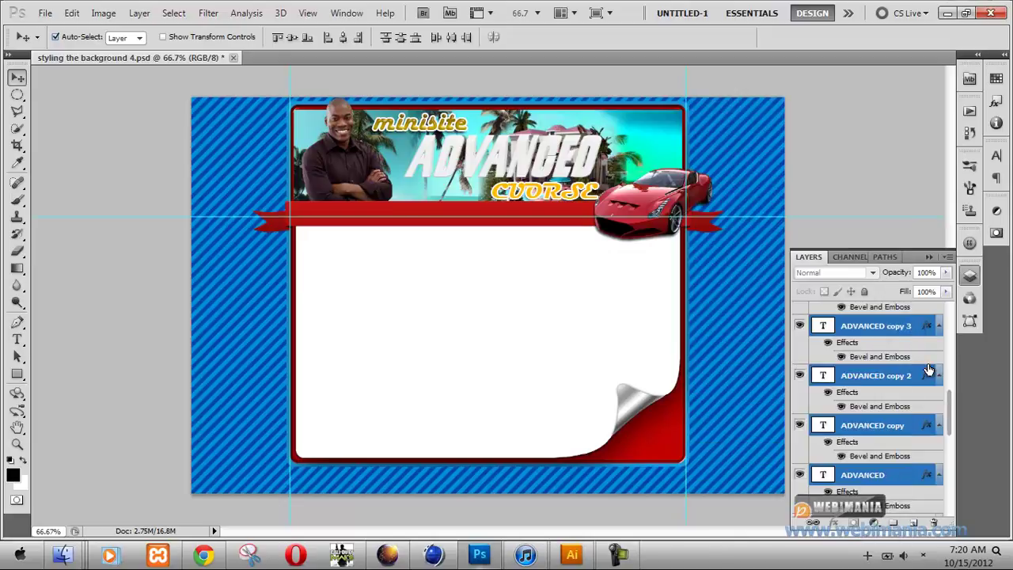
pyautogui.hotkey('ctrl', 'z')
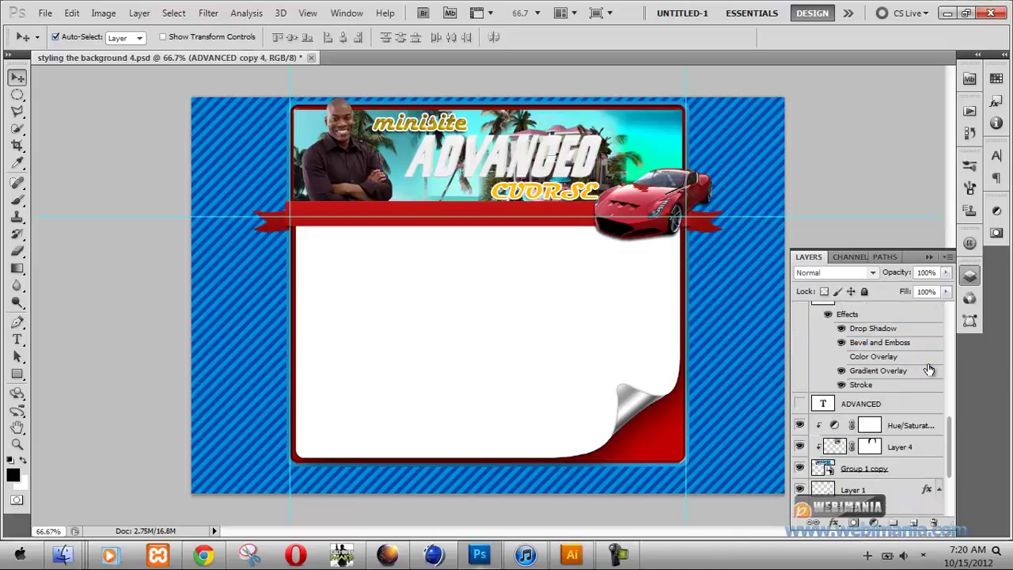
pyautogui.scroll(1, 929, 371)
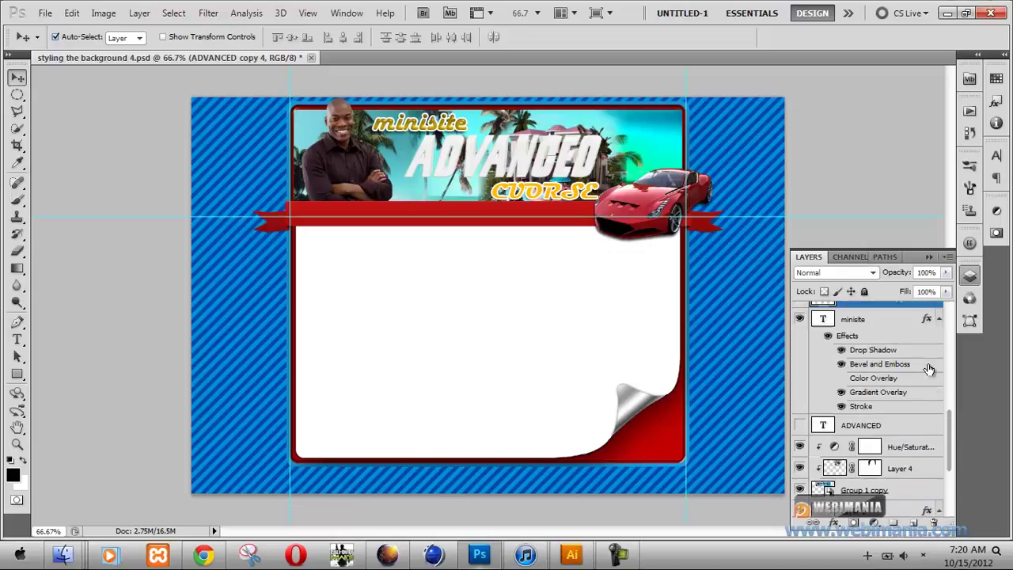
pyautogui.scroll(1, 929, 370)
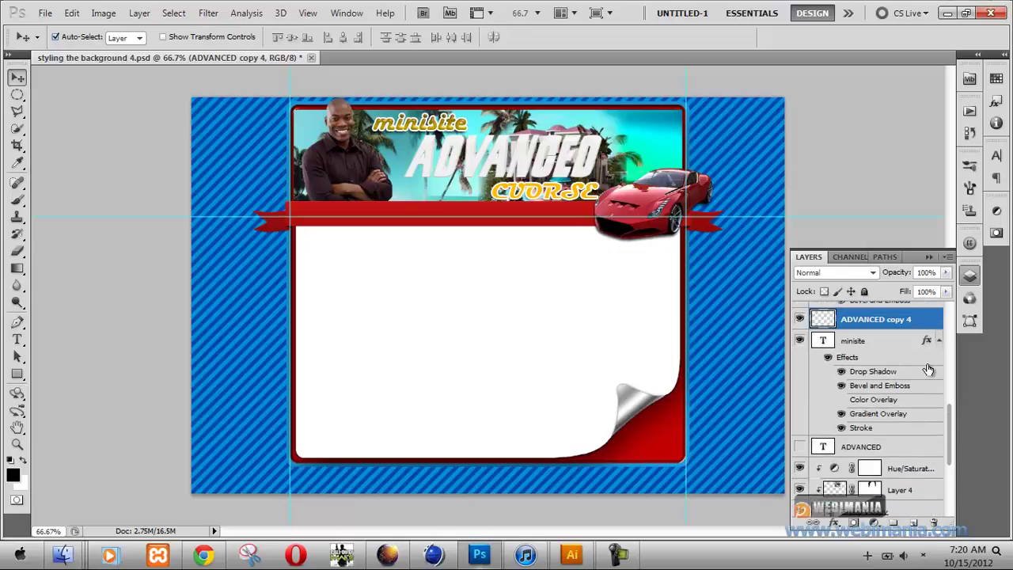
pyautogui.click(799, 320)
pyautogui.click(798, 320)
# Step: Replace the Bevel and Emboss effect on the ADVANCED copy 5 text layer with a Color Overlay
pyautogui.scroll(2, 950, 313)
pyautogui.scroll(1, 950, 313)
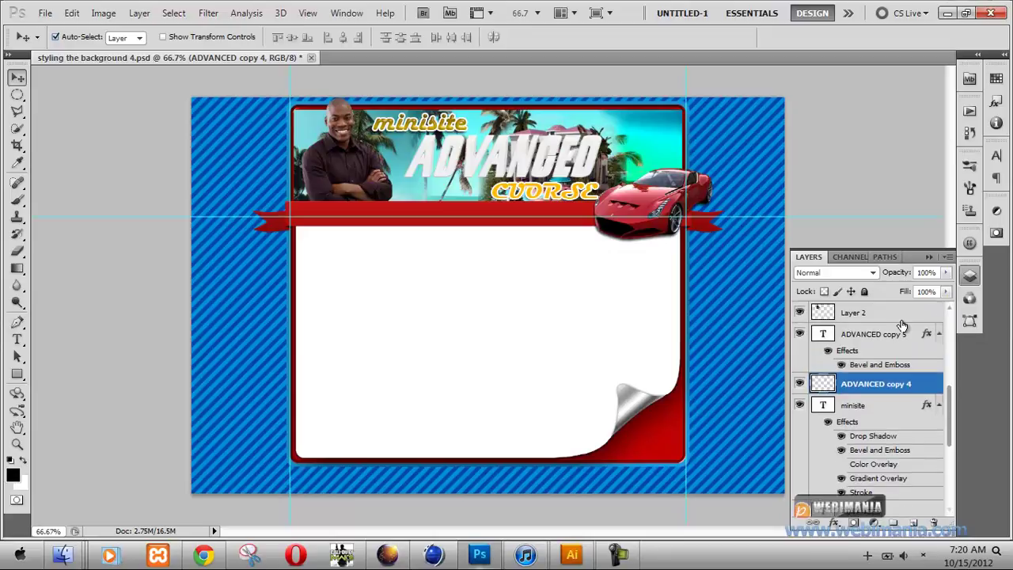
pyautogui.click(925, 336)
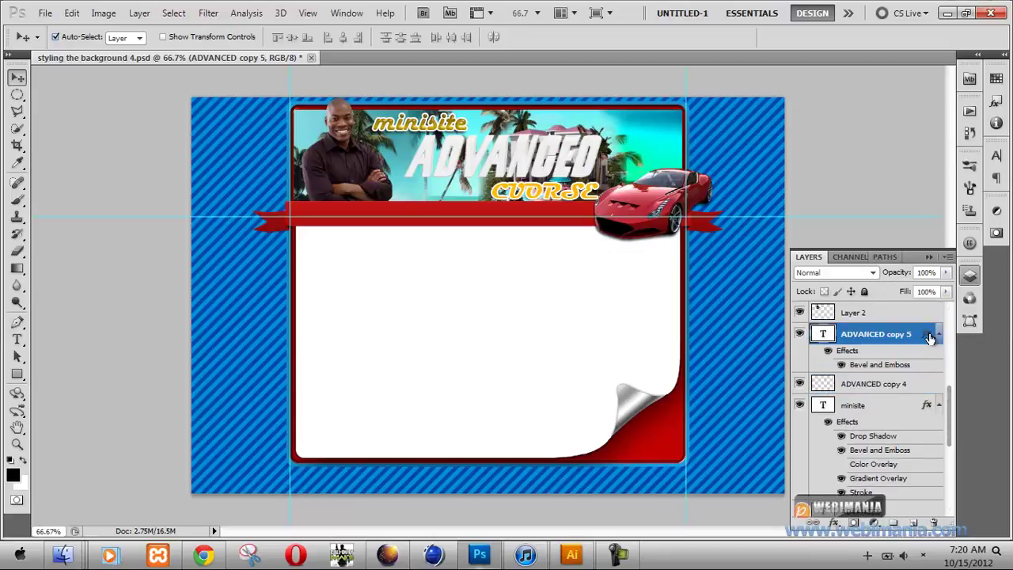
pyautogui.doubleClick(932, 338)
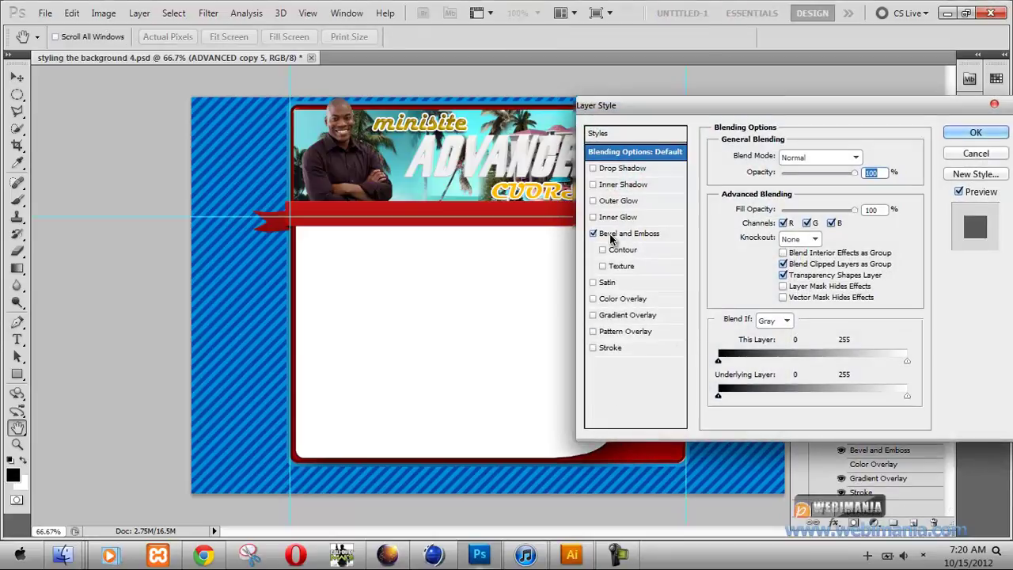
pyautogui.click(624, 299)
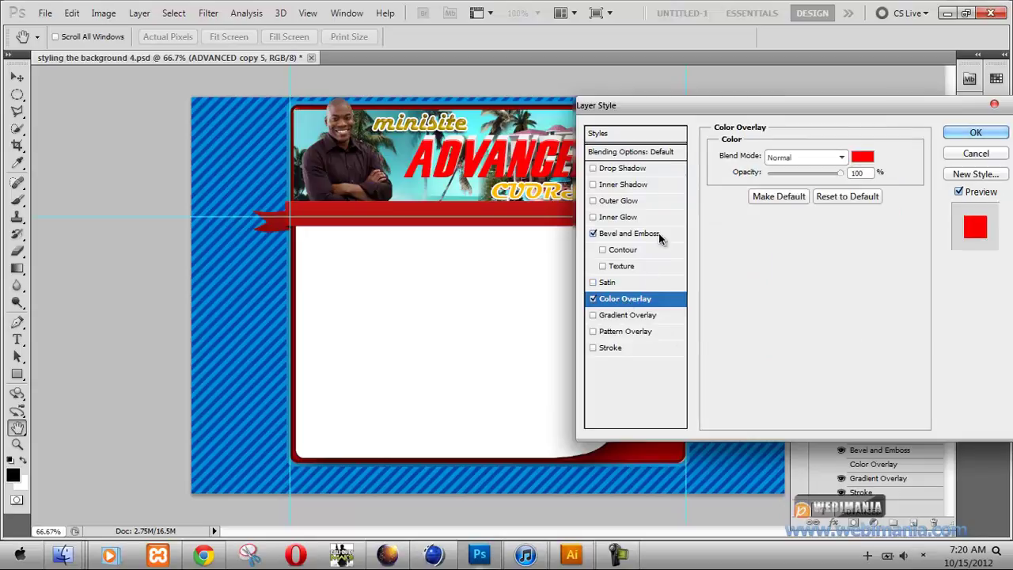
pyautogui.click(593, 234)
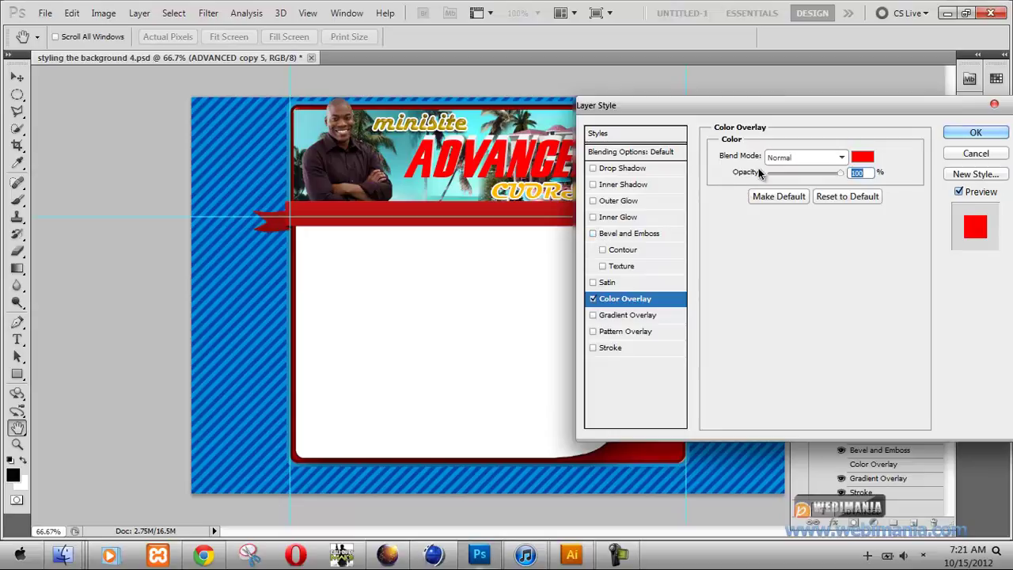
# Step: Set the Color Overlay of the ADVANCED copy 5 layer to golden yellow ebb100 and apply the layer style
pyautogui.click(863, 157)
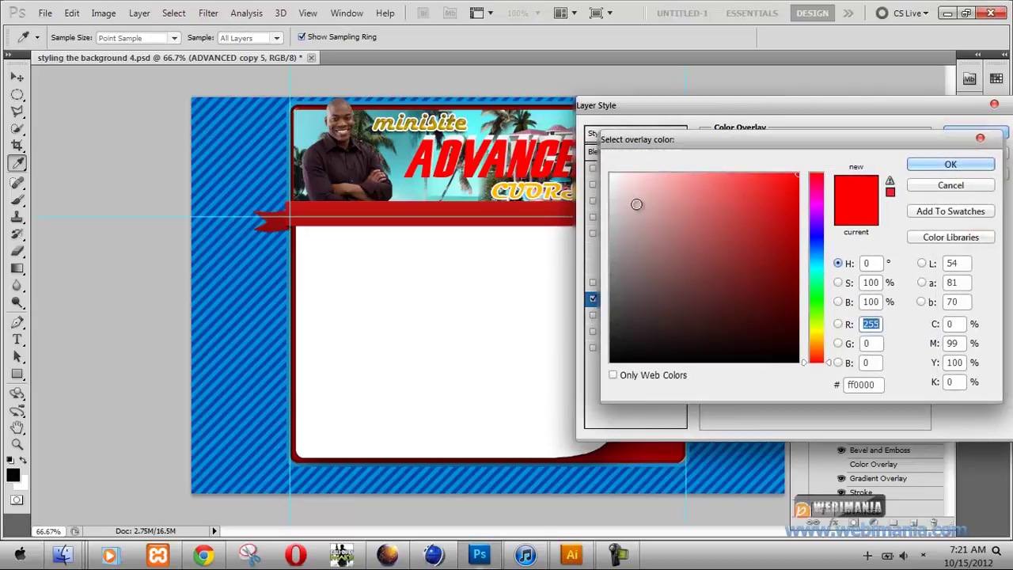
pyautogui.click(817, 335)
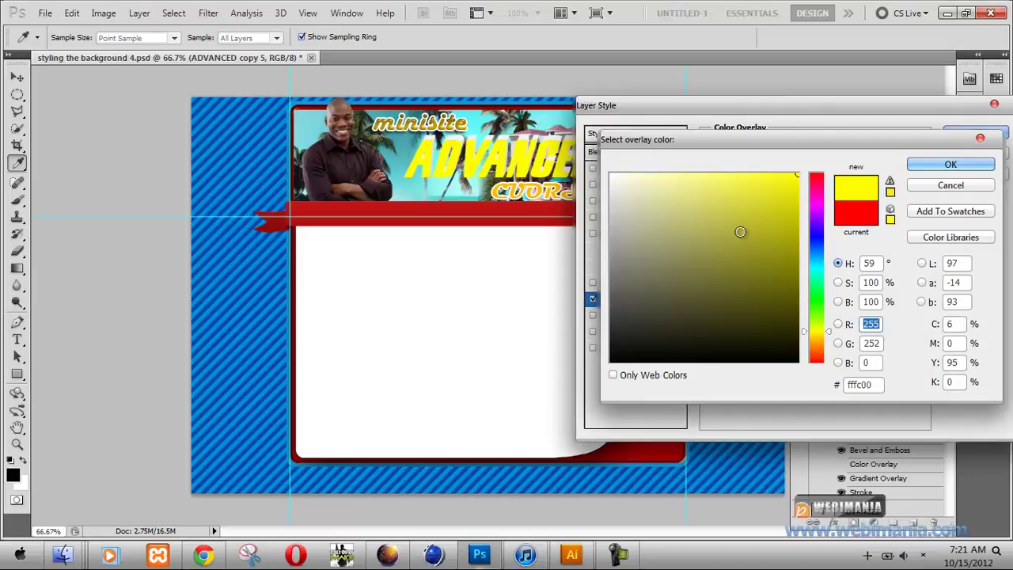
pyautogui.click(783, 209)
pyautogui.moveTo(817, 332); pyautogui.dragTo(816, 334)
pyautogui.click(790, 200)
pyautogui.click(798, 188)
pyautogui.click(816, 342)
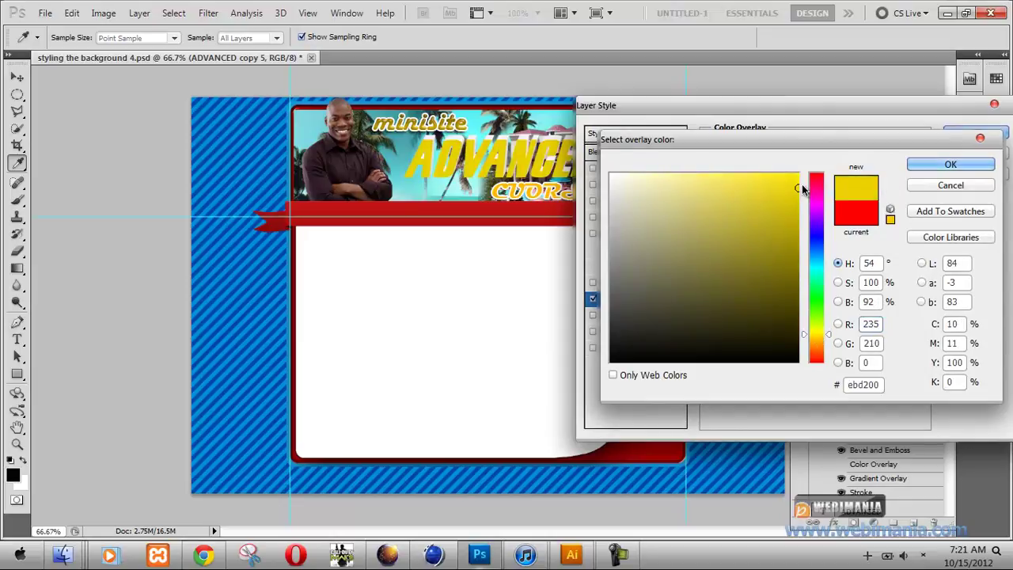
pyautogui.click(815, 333)
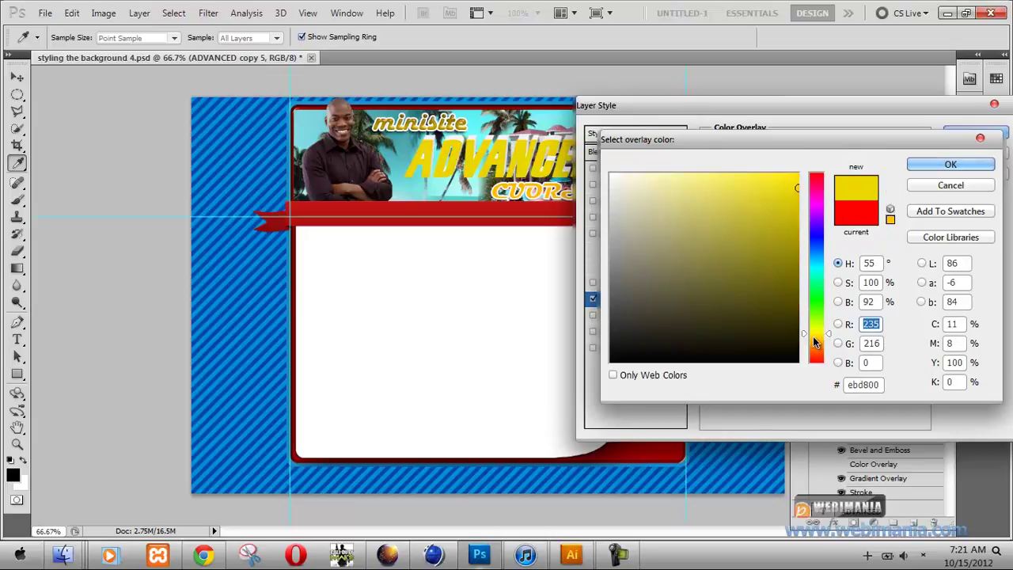
pyautogui.click(815, 339)
pyautogui.click(949, 165)
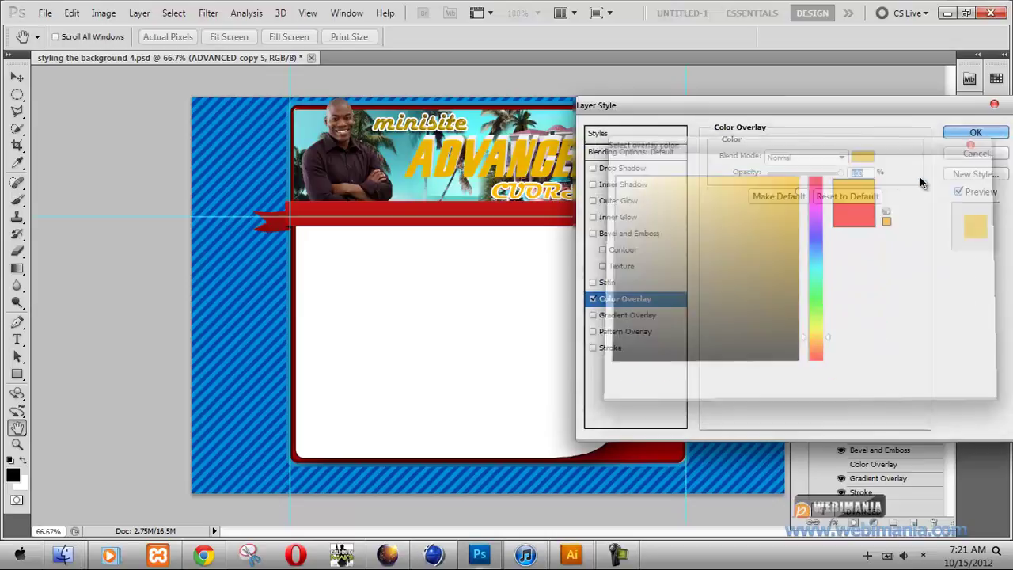
pyautogui.click(967, 132)
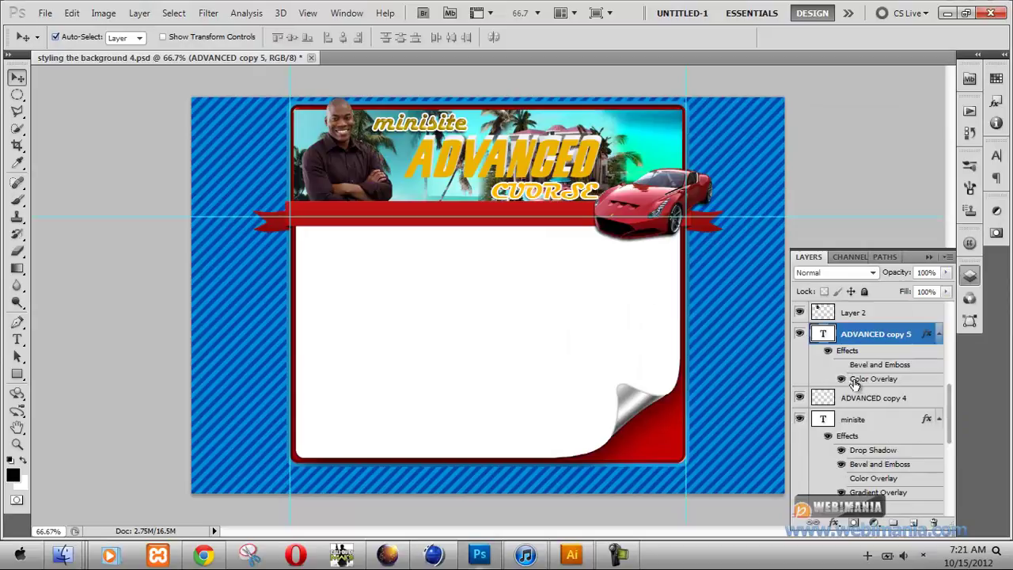
# Step: Give the merged ADVANCED copy 4 layer a Color Overlay in a darker shade of the gold sampled from the title's front face
pyautogui.click(836, 402)
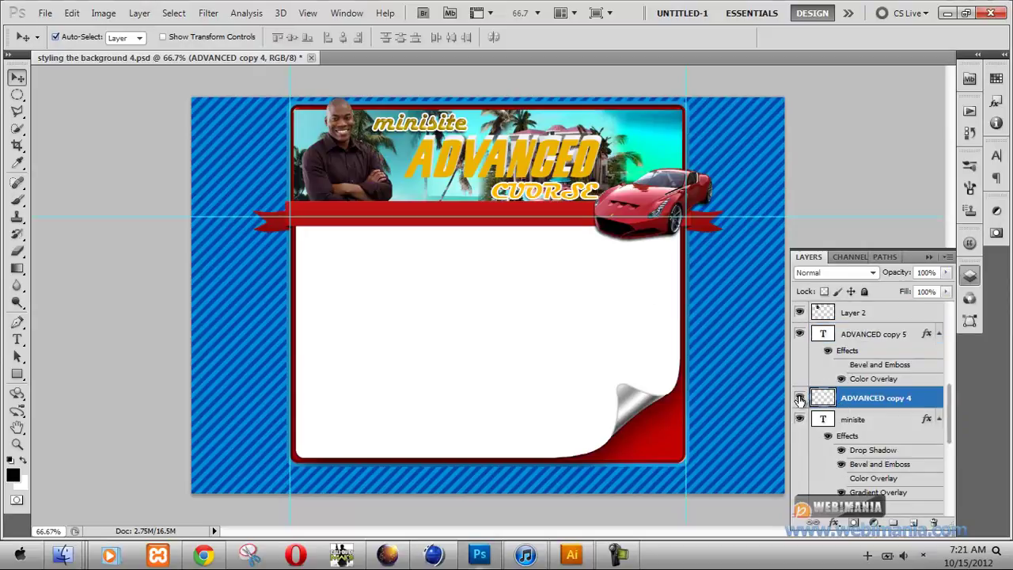
pyautogui.rightClick(862, 400)
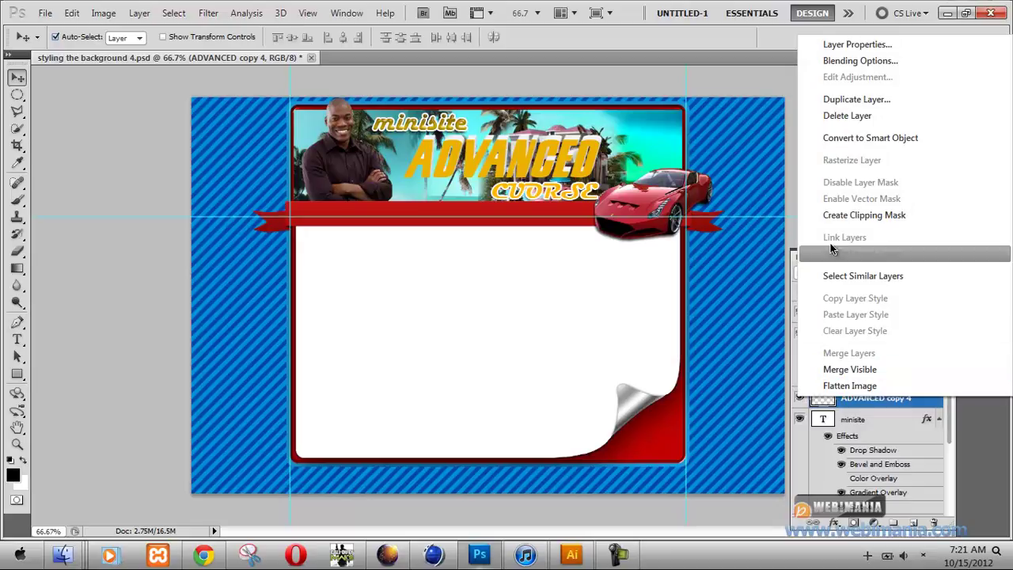
pyautogui.click(859, 61)
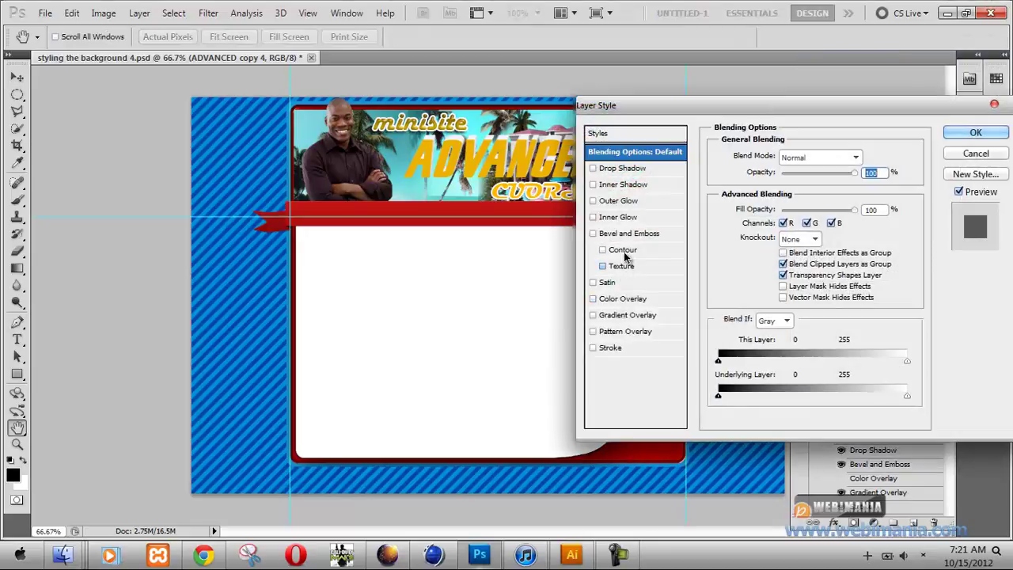
pyautogui.click(622, 299)
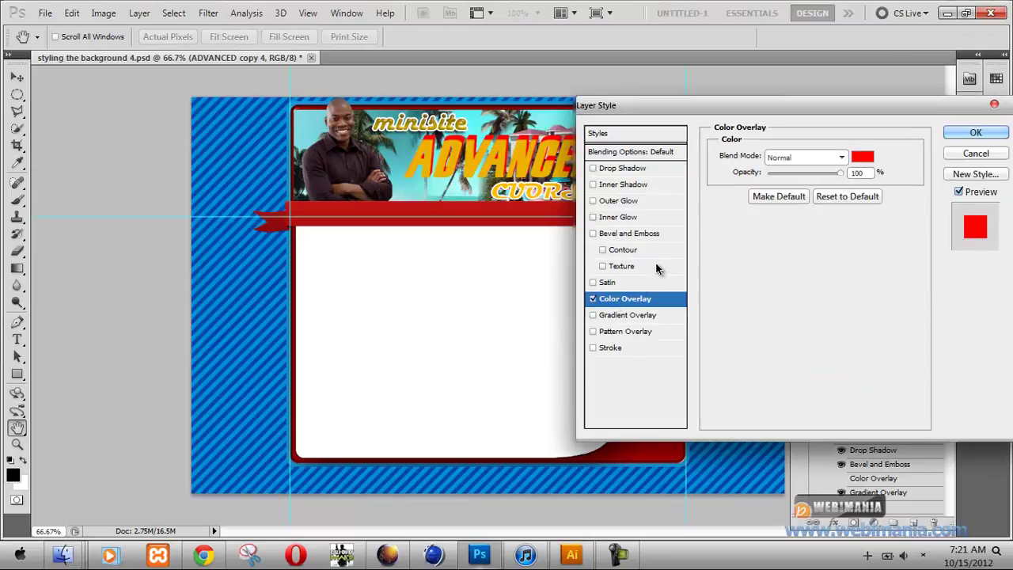
pyautogui.click(861, 160)
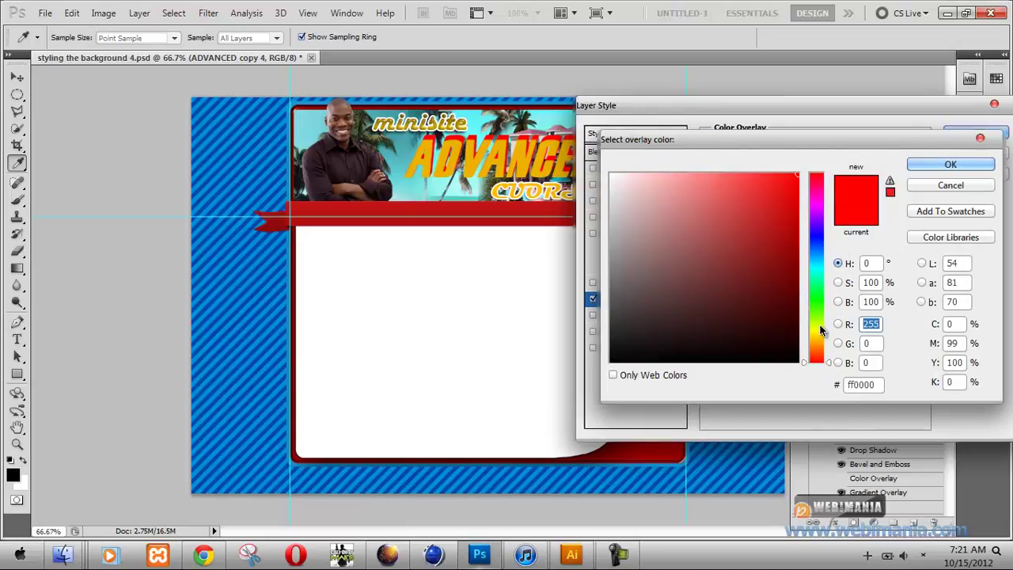
pyautogui.click(494, 153)
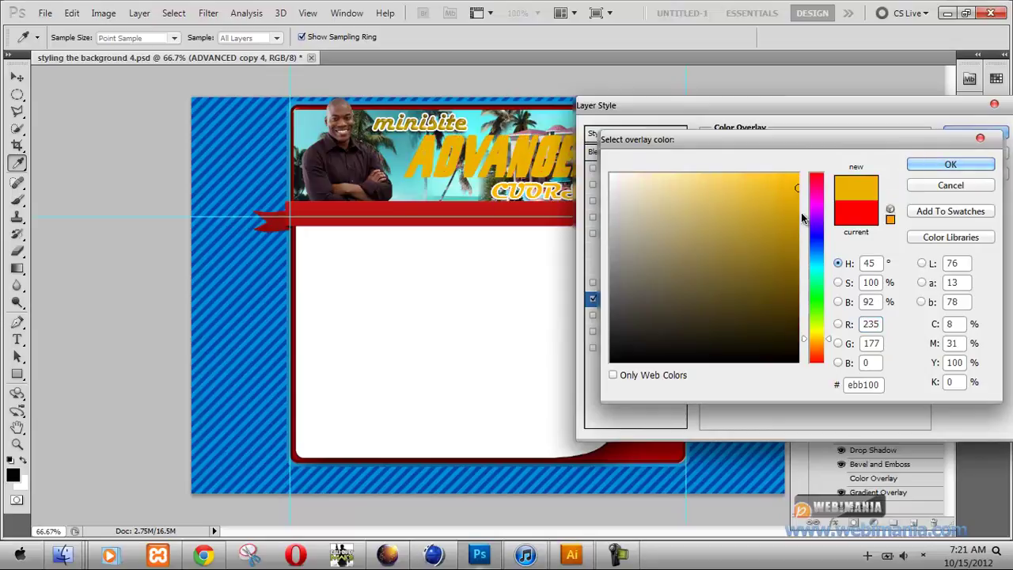
pyautogui.moveTo(794, 212)
pyautogui.mouseDown()
pyautogui.moveTo(797, 265)
pyautogui.moveTo(793, 230)
pyautogui.mouseUp()
pyautogui.click(922, 163)
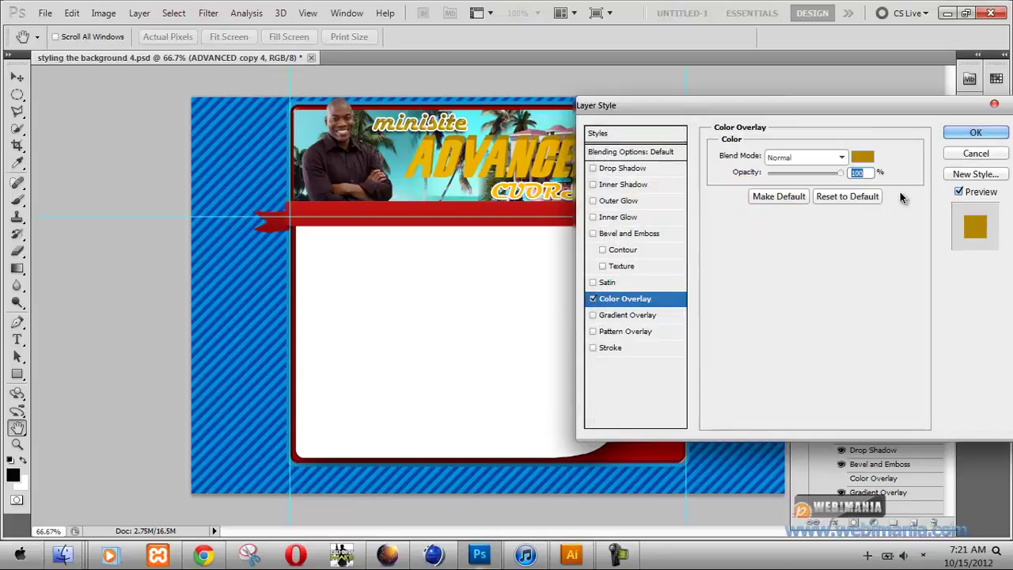
pyautogui.click(953, 135)
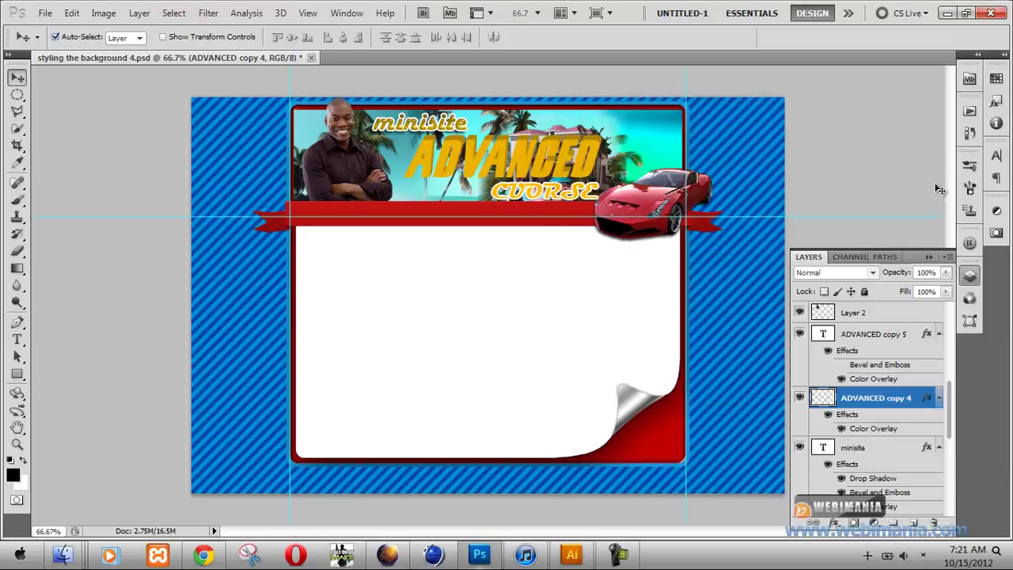
# Step: Try Inner Shadow and Outer Glow on the ADVANCED copy 5 layer, and apply an Inner Glow with a size of 3 px instead
pyautogui.click(876, 337)
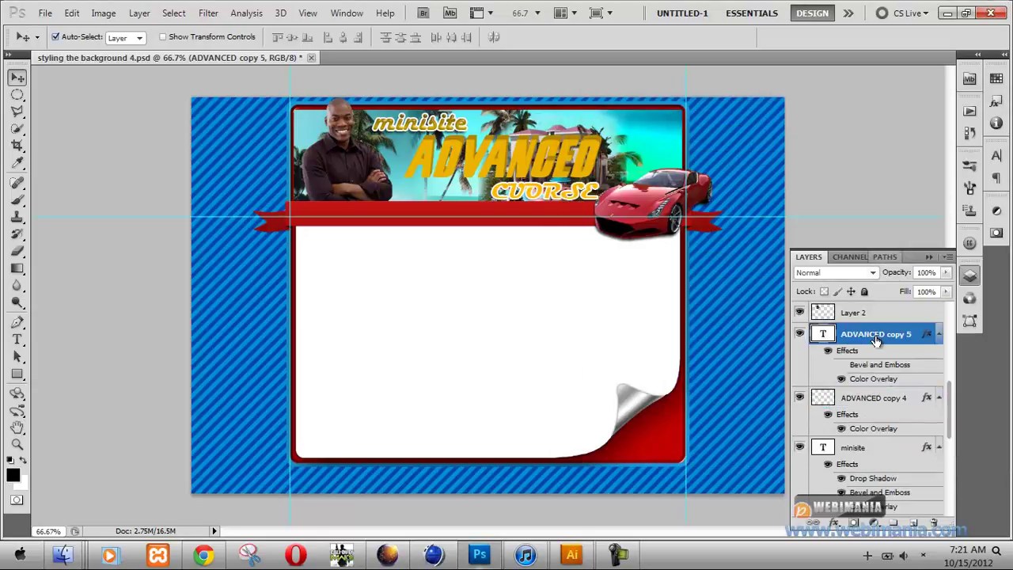
pyautogui.rightClick(876, 336)
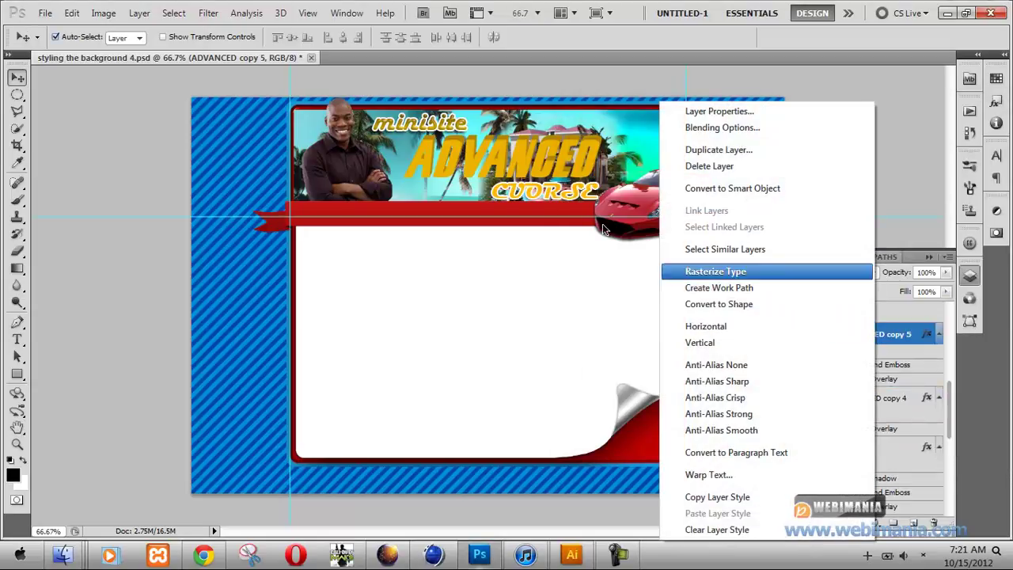
pyautogui.click(701, 129)
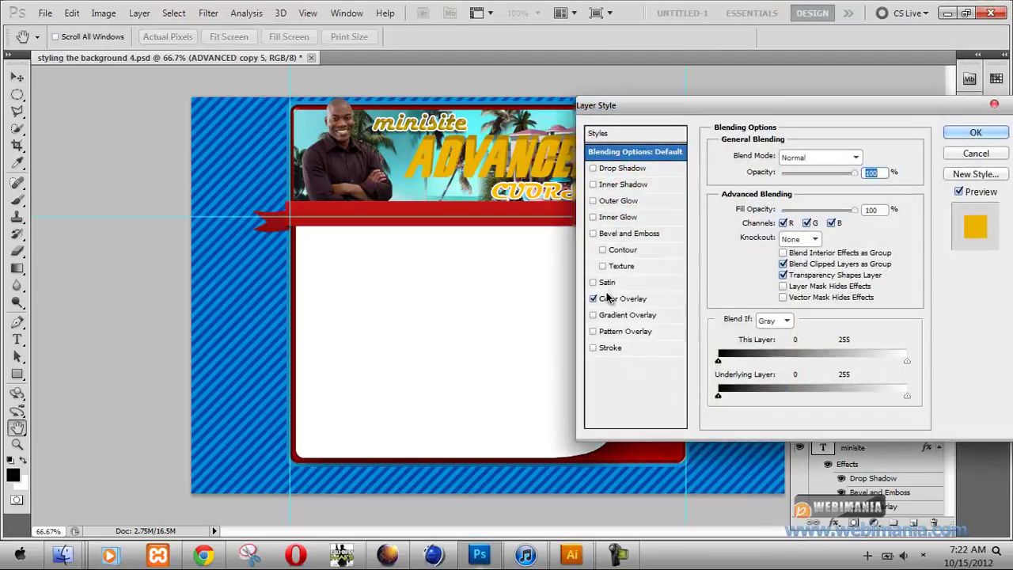
pyautogui.click(606, 186)
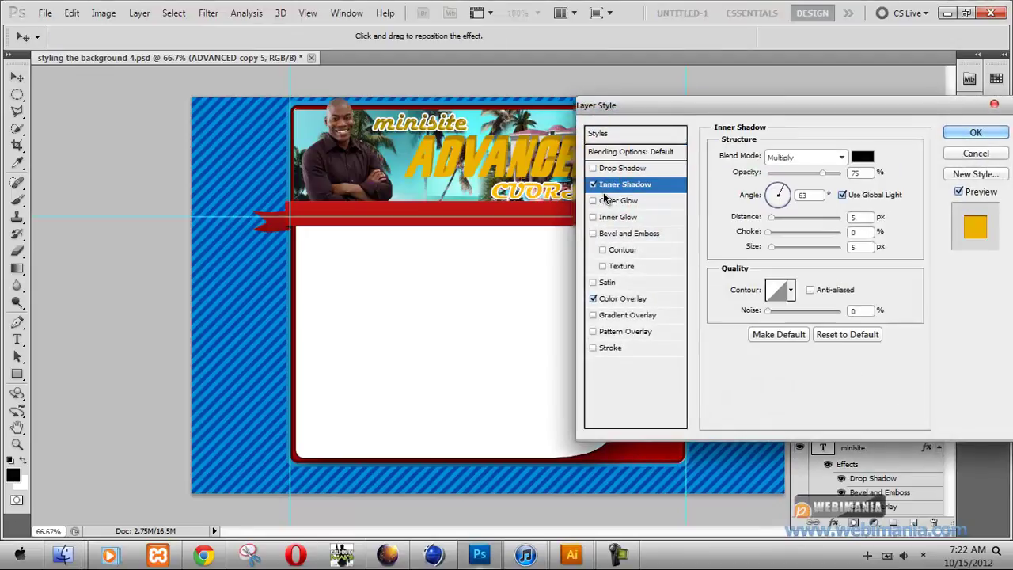
pyautogui.click(593, 185)
pyautogui.click(614, 203)
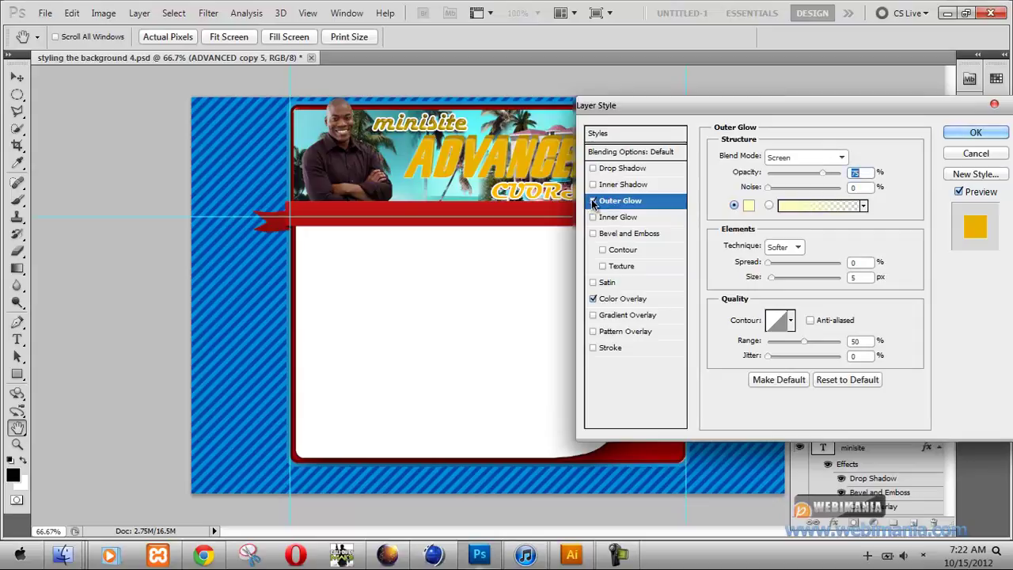
pyautogui.click(593, 201)
pyautogui.click(615, 219)
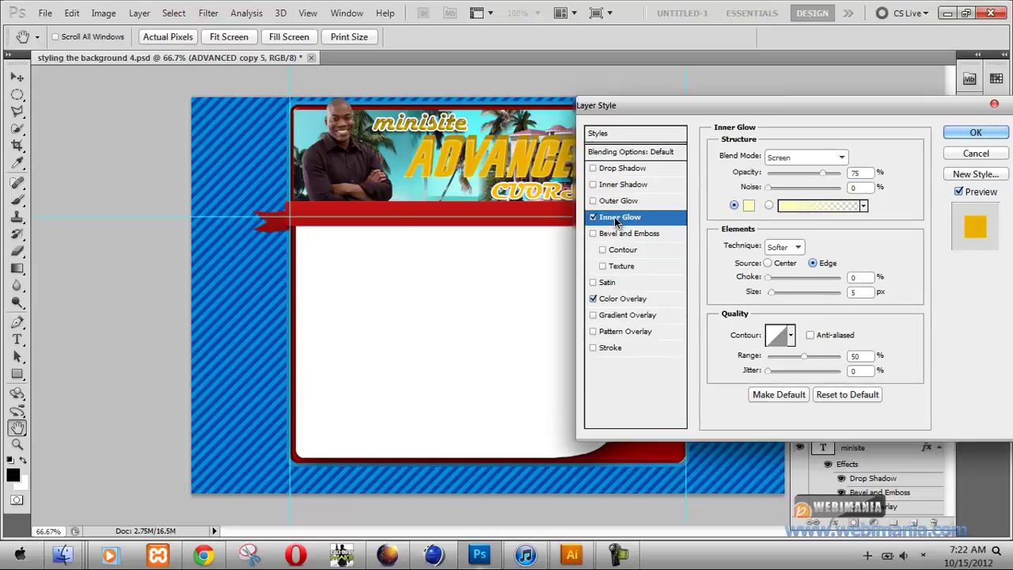
pyautogui.click(866, 292)
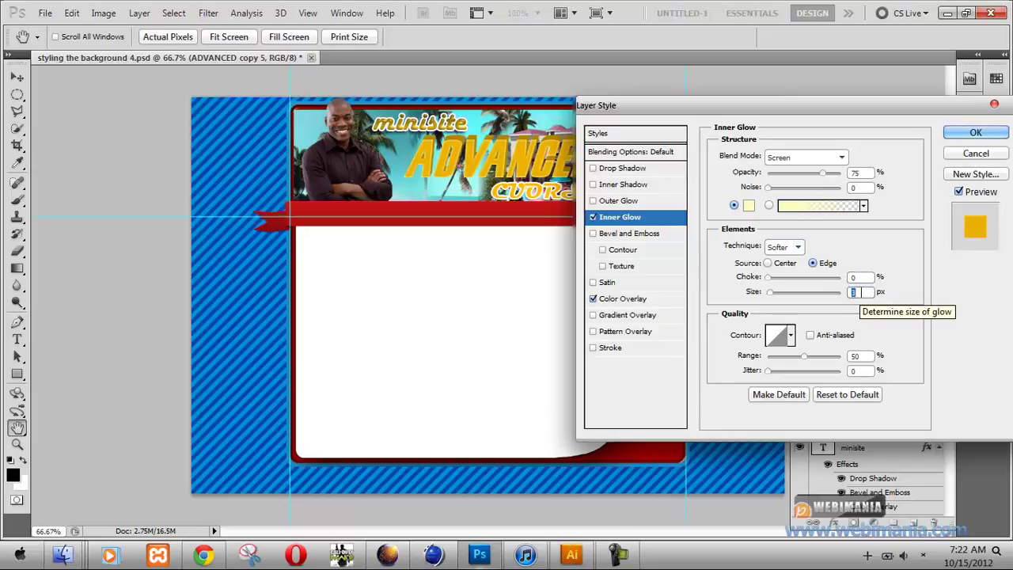
pyautogui.click(989, 132)
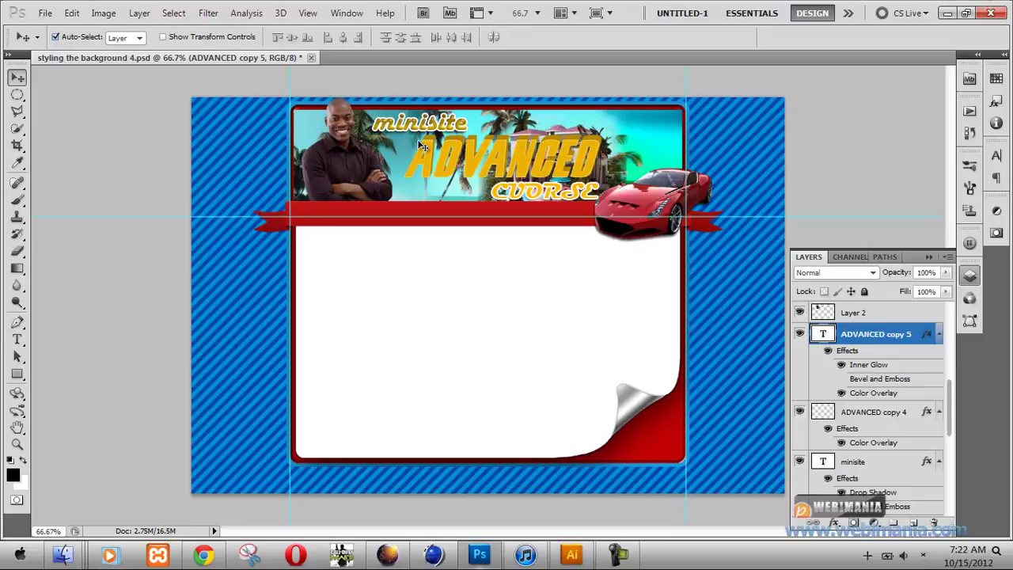
# Step: Draw a wide rectangle shape in the upper left of the white page area and fill it with medium grey
pyautogui.click(17, 374)
pyautogui.moveTo(324, 274); pyautogui.dragTo(441, 323)
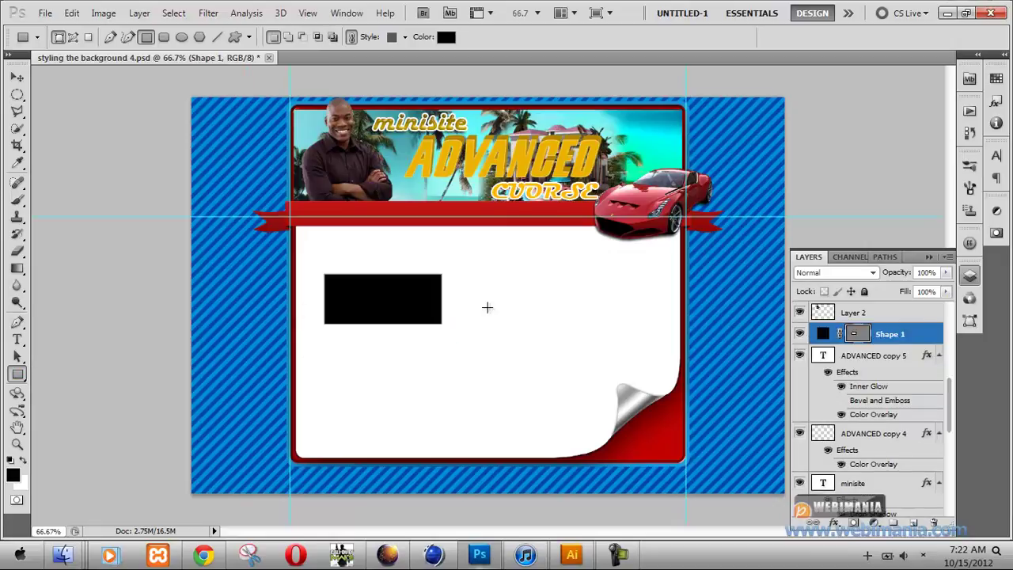
pyautogui.doubleClick(824, 333)
pyautogui.moveTo(610, 281); pyautogui.dragTo(611, 279)
pyautogui.click(950, 165)
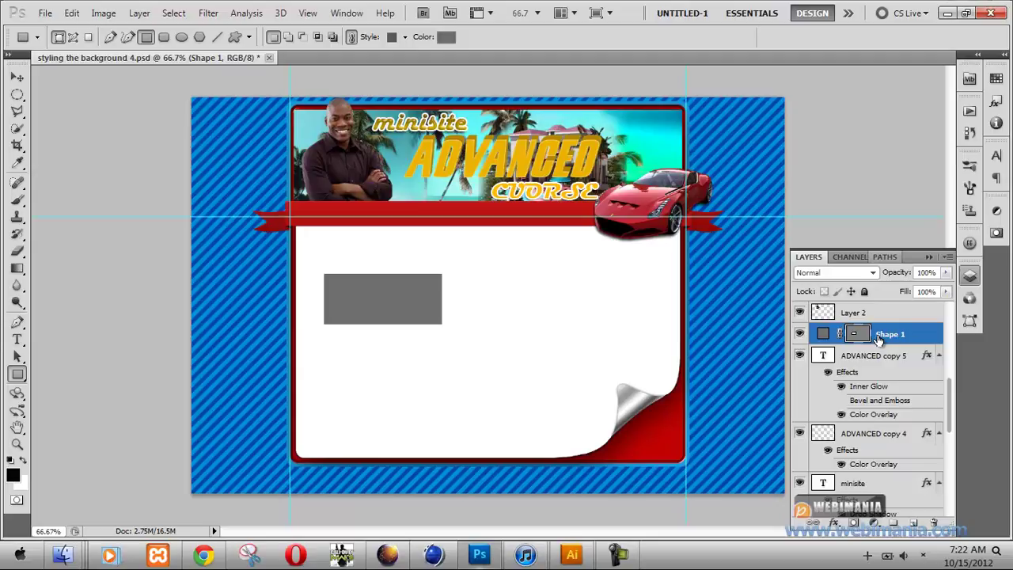
# Step: Duplicate the grey rectangle layer five times, offsetting each copy slightly down and to the left to build up depth
pyautogui.press('-')
pyautogui.press('-')
pyautogui.press('alt')
pyautogui.click(17, 77)
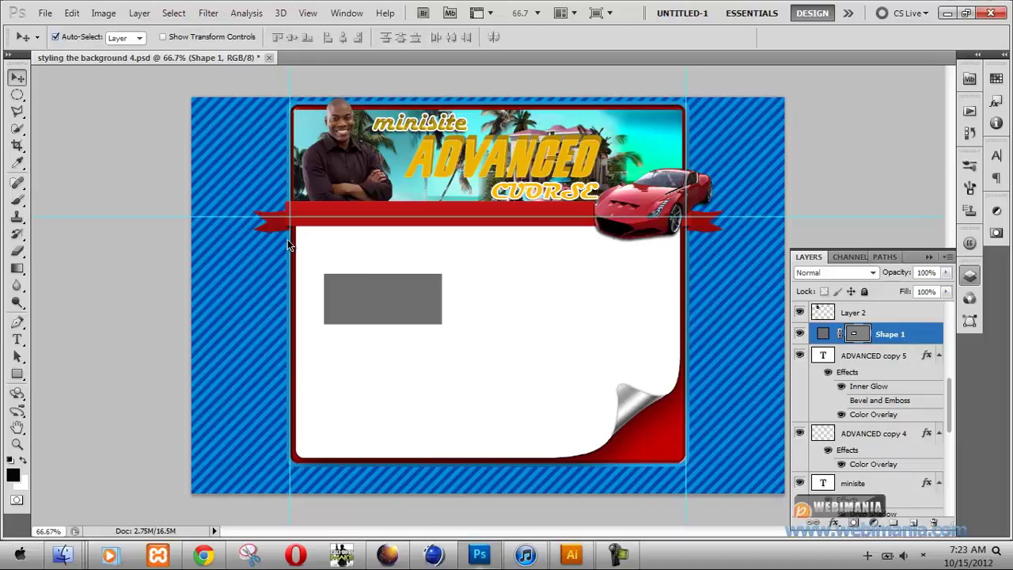
pyautogui.hotkey('ctrl', 'j')
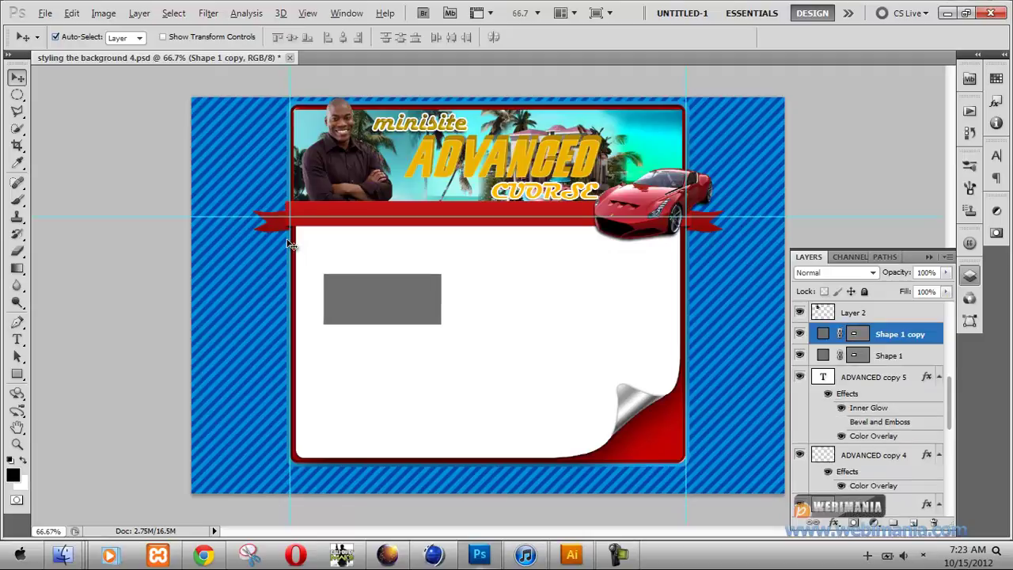
pyautogui.hotkey('ctrl', 'j')
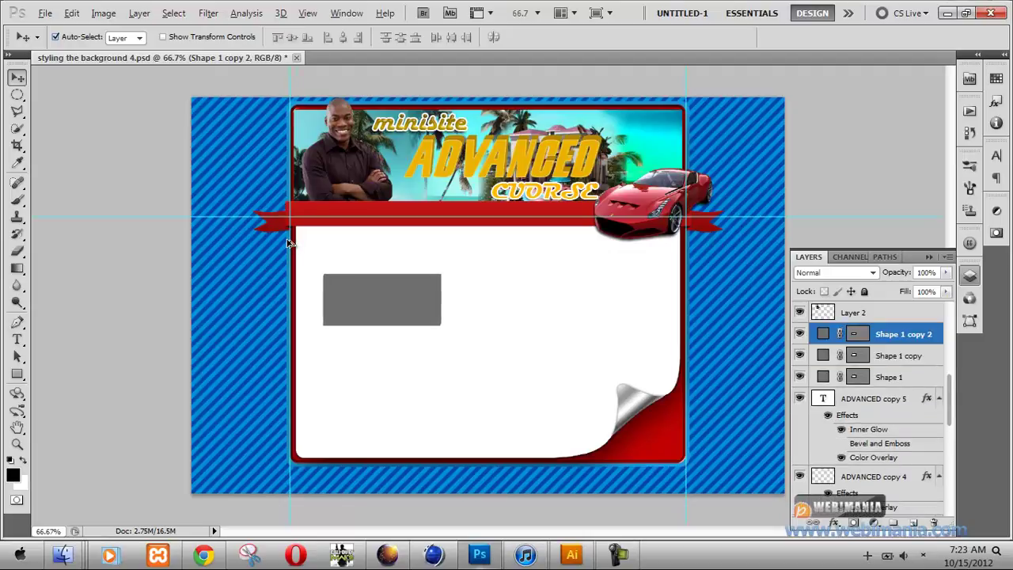
pyautogui.hotkey('ctrl', 'j')
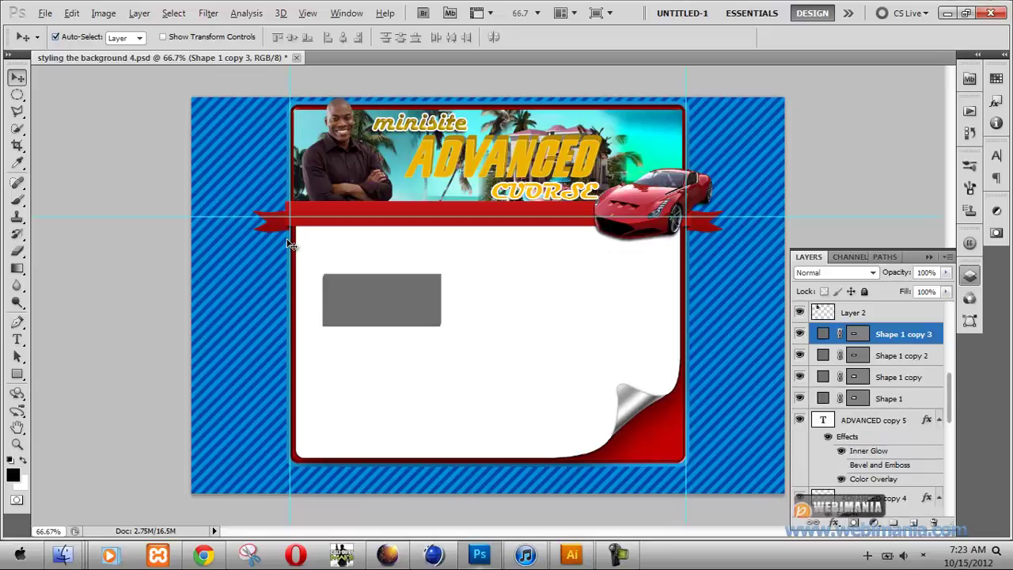
pyautogui.hotkey('ctrl', 'j')
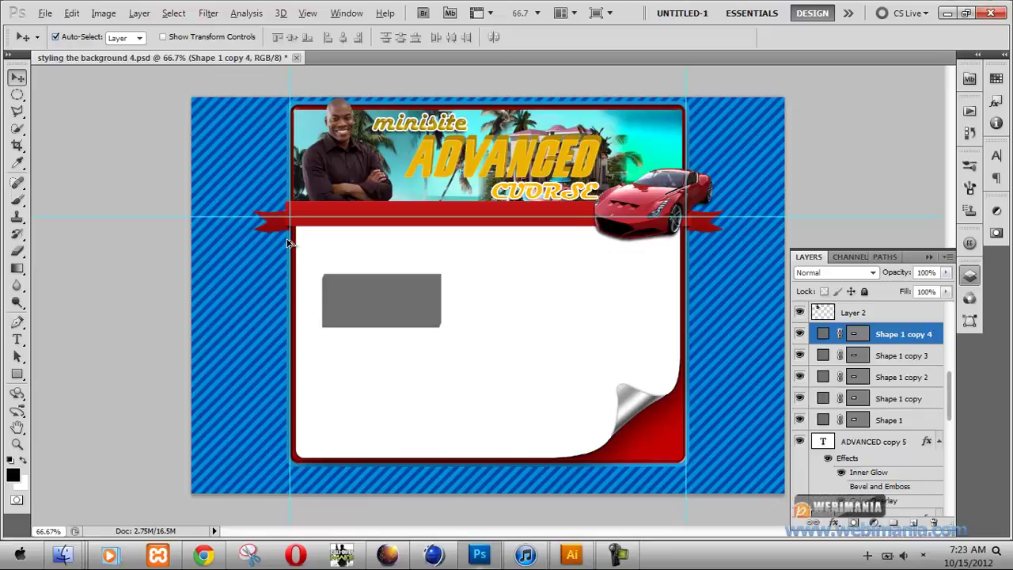
pyautogui.hotkey('ctrl', 'j')
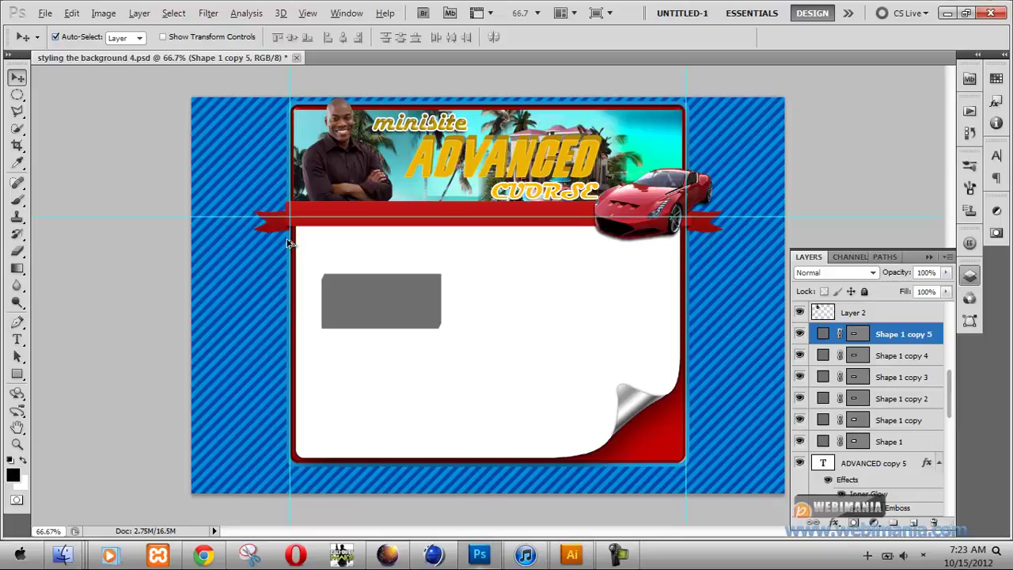
# Step: Duplicate the top grey rectangle layer once more and fill the new copy with black (000000) as the front face
pyautogui.hotkey('ctrl', 'j')
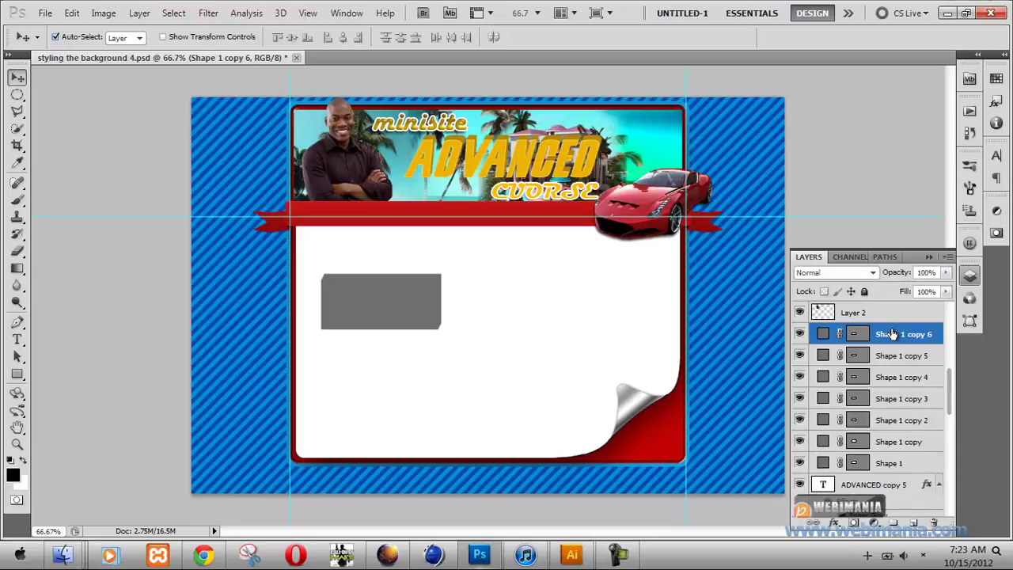
pyautogui.doubleClick(823, 335)
pyautogui.click(611, 361)
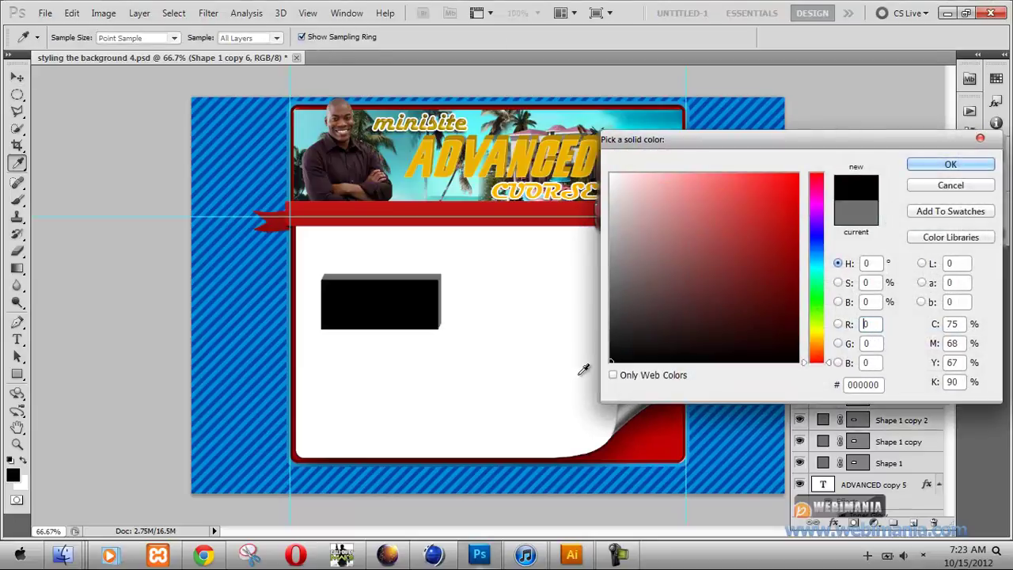
pyautogui.click(930, 166)
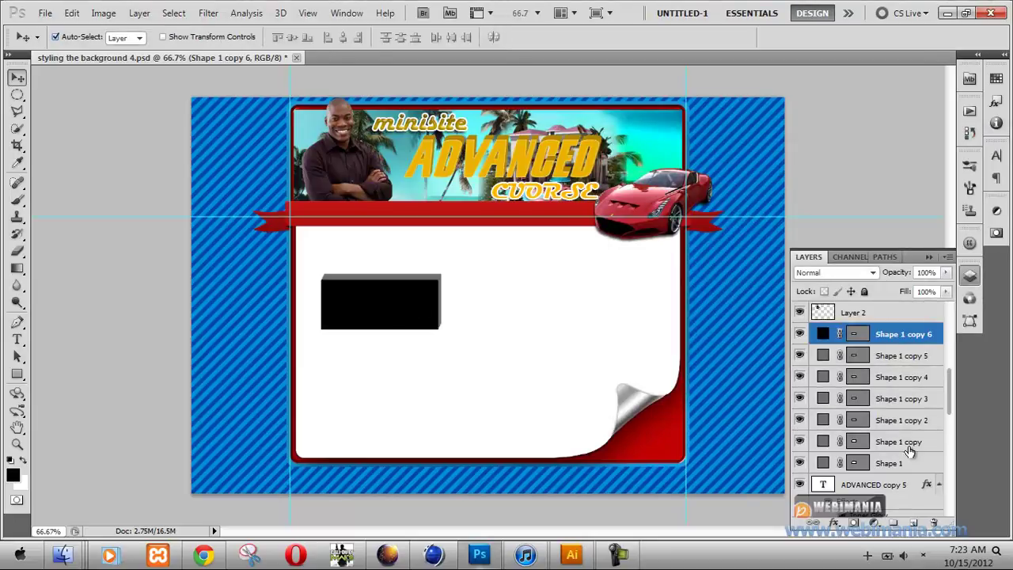
# Step: Delete the demo rectangle and all its copies, and dismiss the system performance notification
pyautogui.press('Delete')
pyautogui.press('Delete')
pyautogui.press('Delete')
pyautogui.press('Delete')
pyautogui.press('Delete')
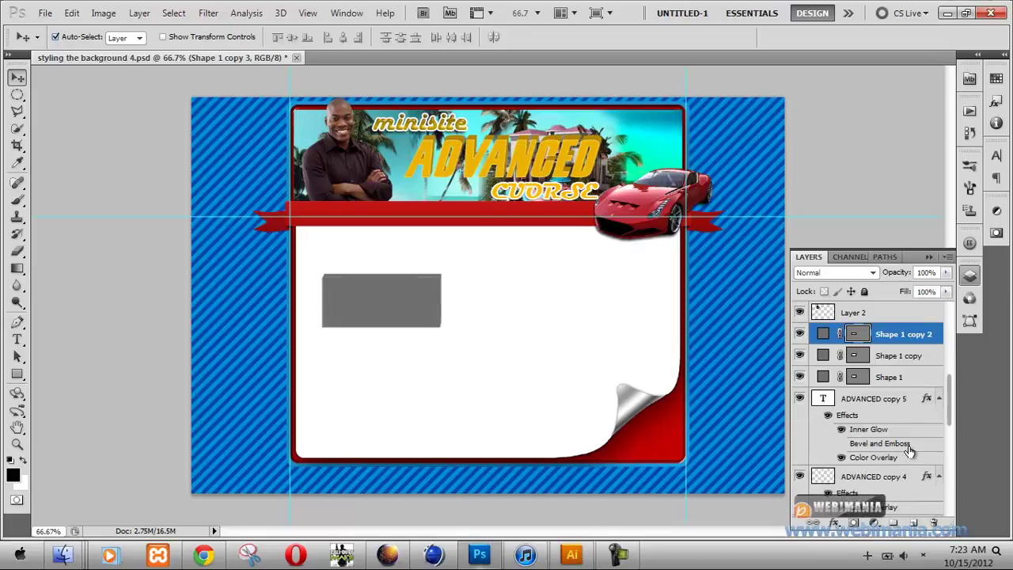
pyautogui.press('Delete')
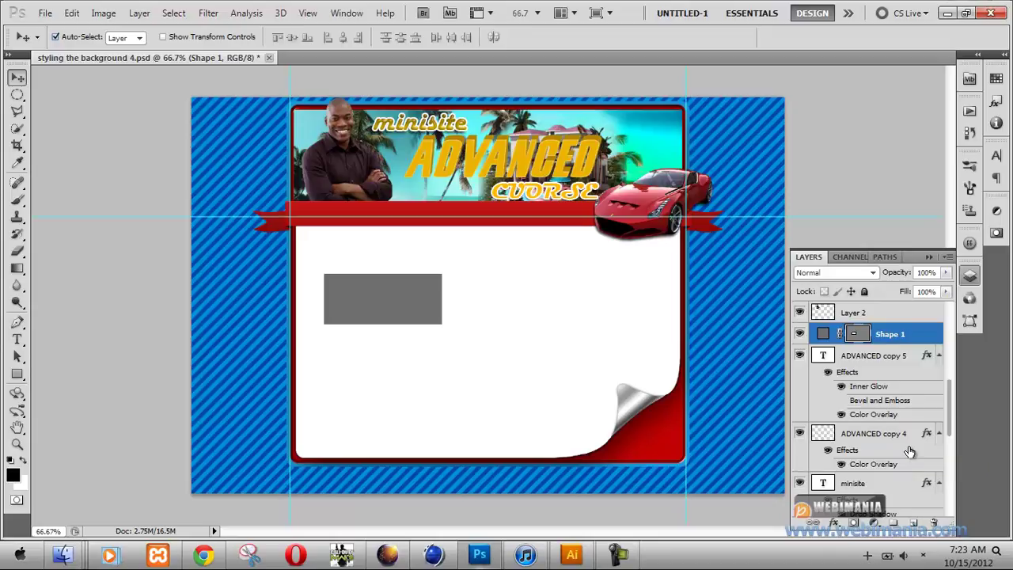
pyautogui.press('Delete')
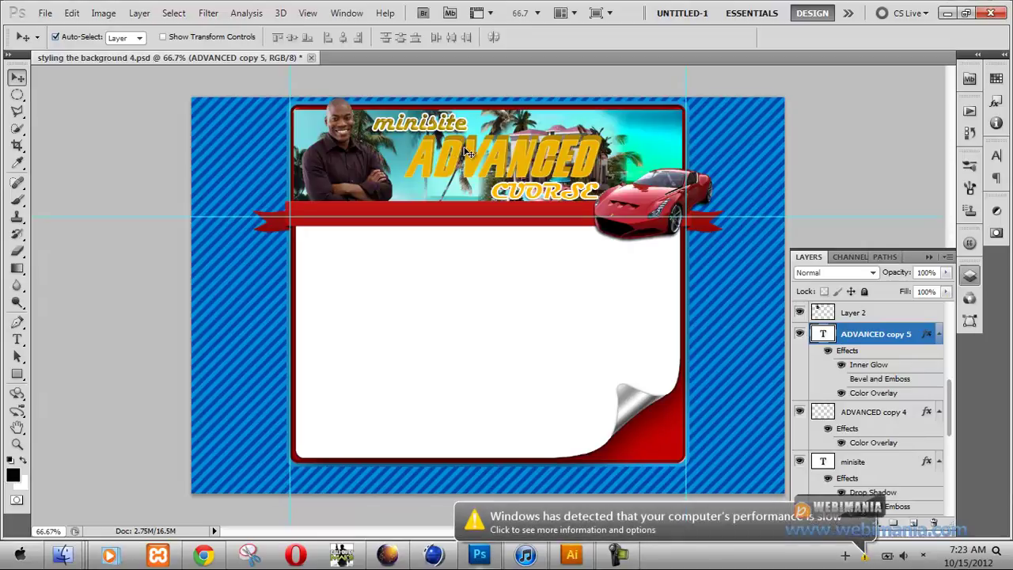
pyautogui.click(868, 518)
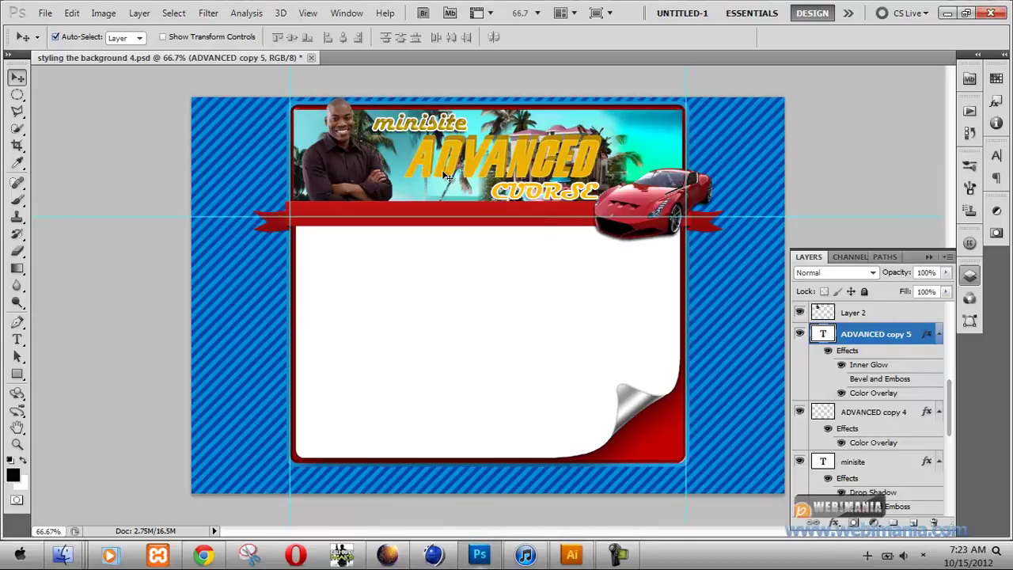
# Step: Enable a Gradient Overlay on the ADVANCED copy 5 layer and set its Color Overlay blend mode to Overlay
pyautogui.doubleClick(930, 335)
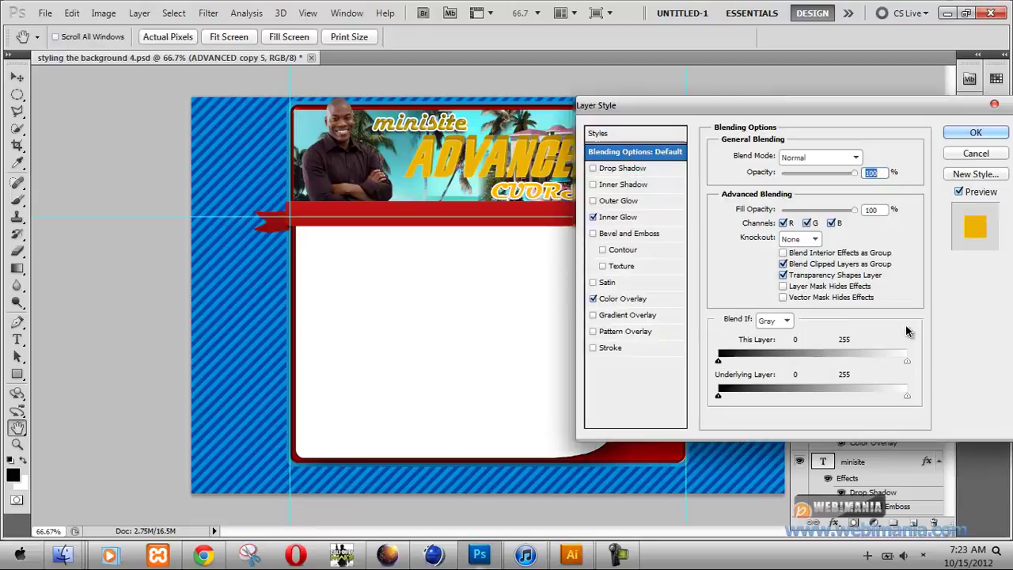
pyautogui.click(615, 315)
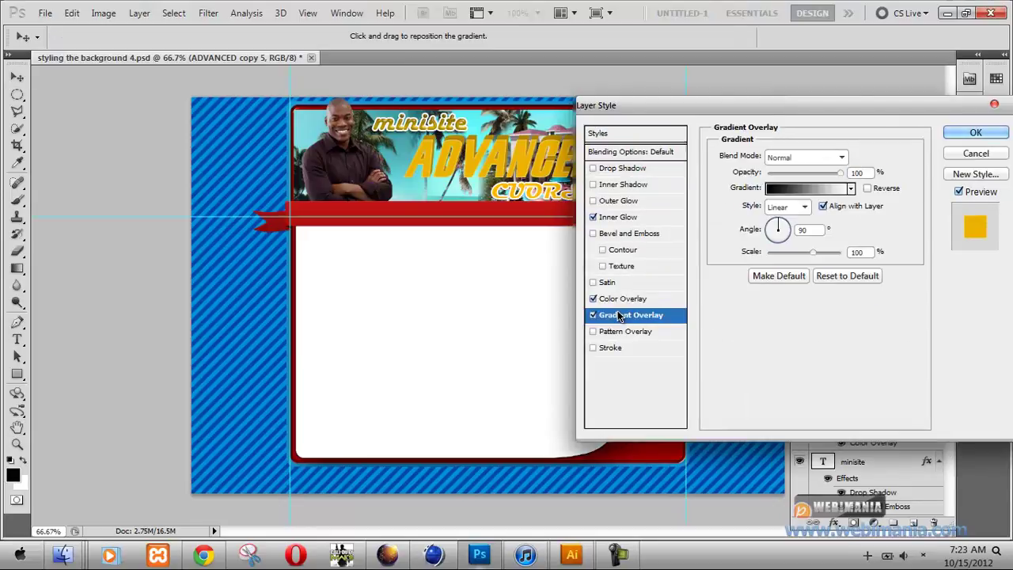
pyautogui.click(593, 298)
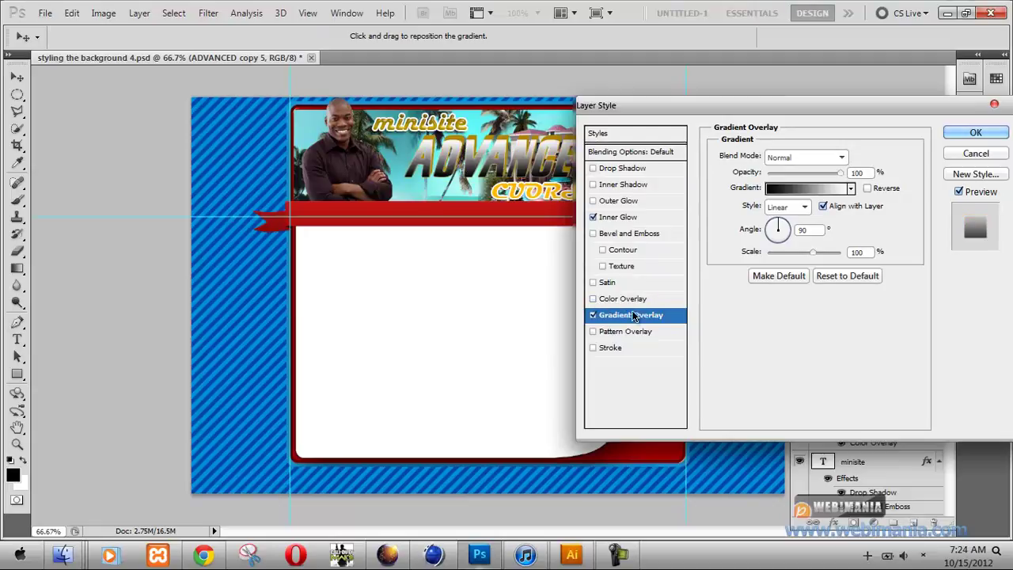
pyautogui.click(626, 301)
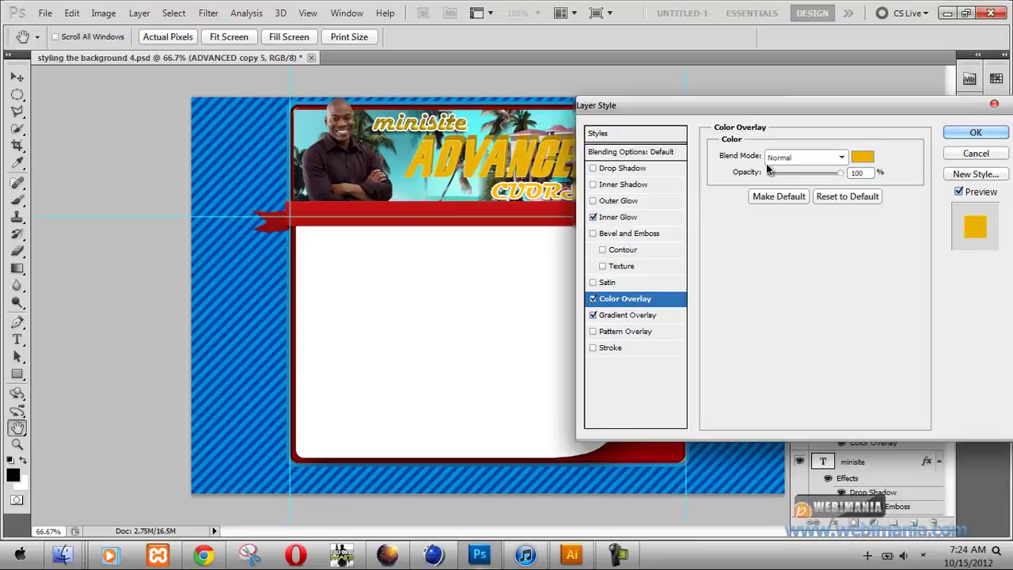
pyautogui.click(799, 158)
pyautogui.click(790, 353)
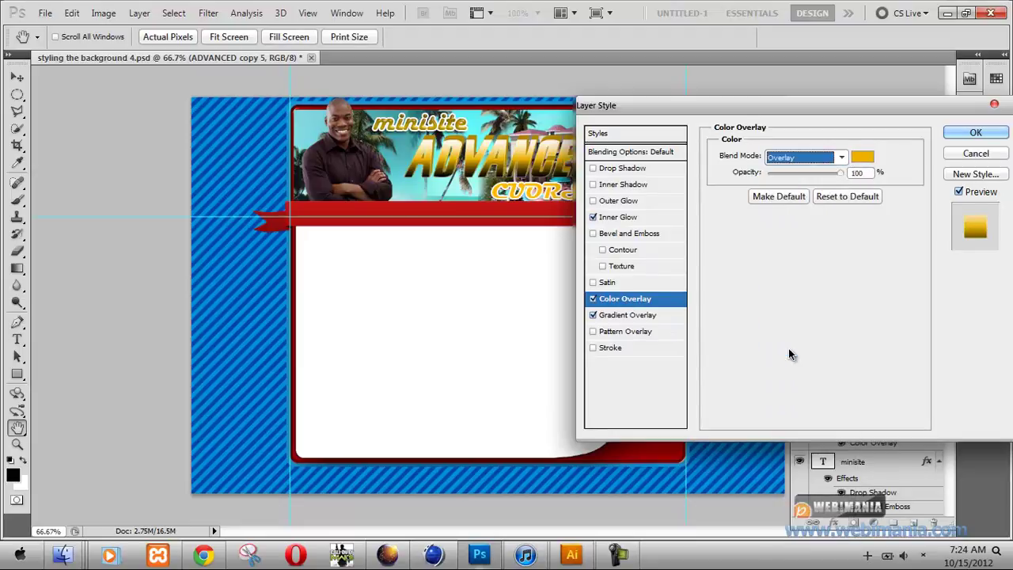
# Step: Edit the Gradient Overlay's gradient and change its black stop at location 0% to gold b99000
pyautogui.click(627, 315)
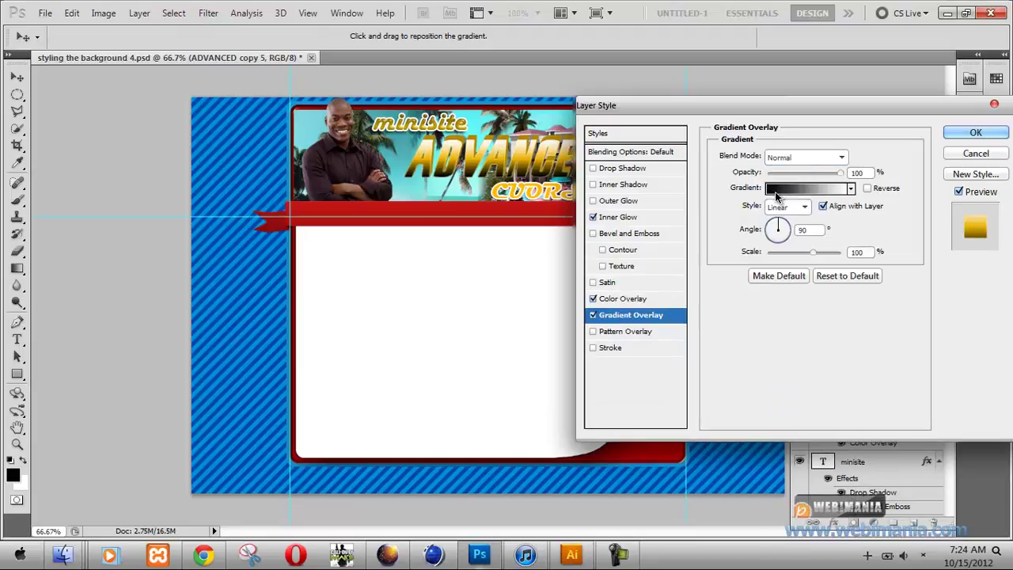
pyautogui.click(803, 188)
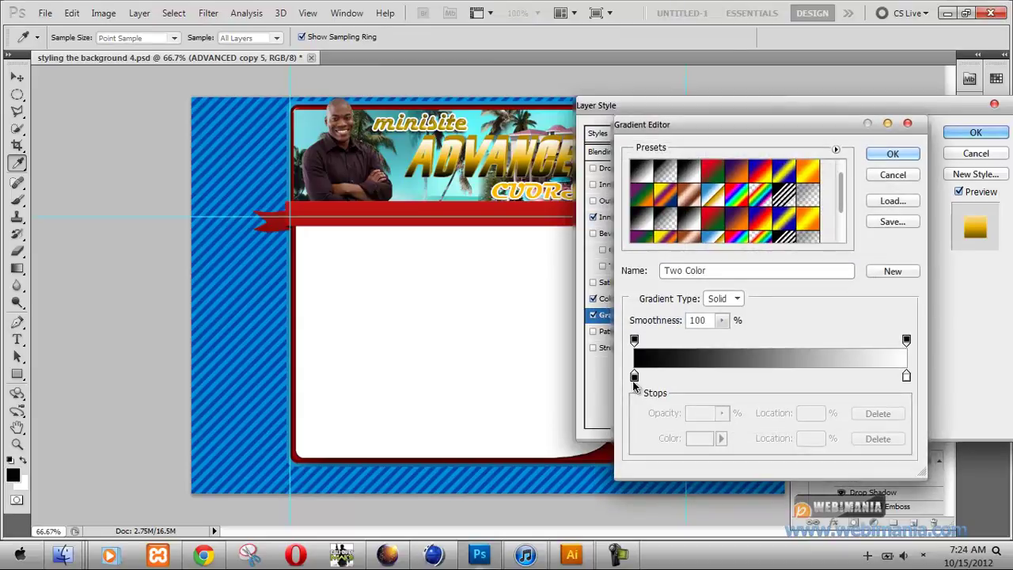
pyautogui.doubleClick(634, 378)
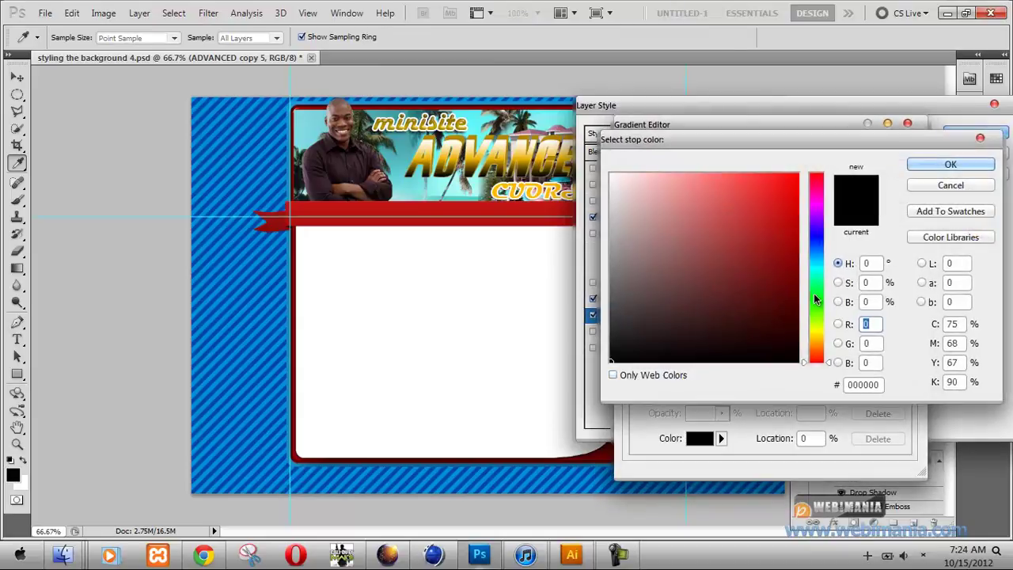
pyautogui.click(815, 333)
pyautogui.moveTo(787, 249)
pyautogui.mouseDown()
pyautogui.moveTo(780, 219)
pyautogui.moveTo(794, 243)
pyautogui.mouseUp()
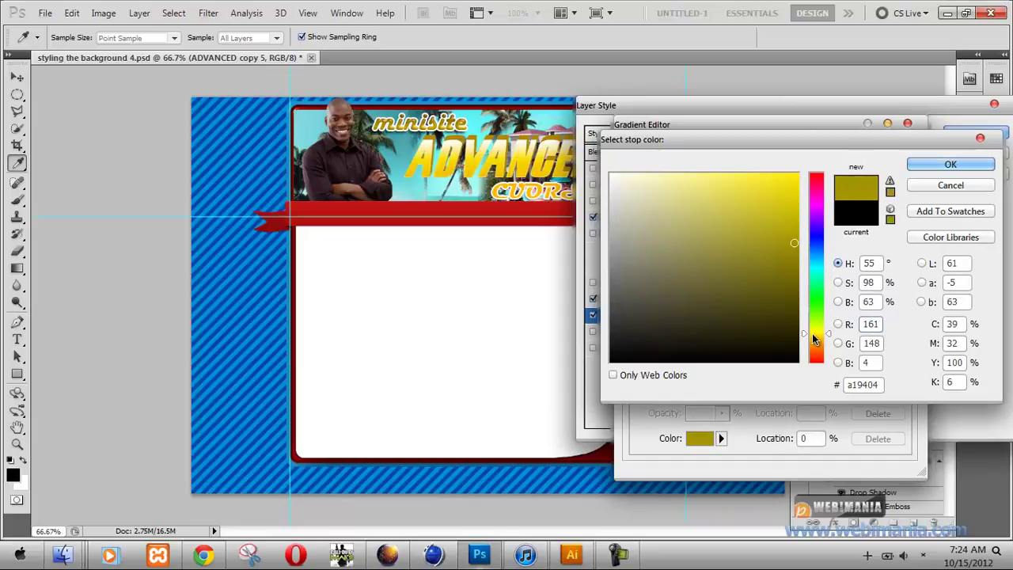
pyautogui.click(818, 336)
pyautogui.click(797, 225)
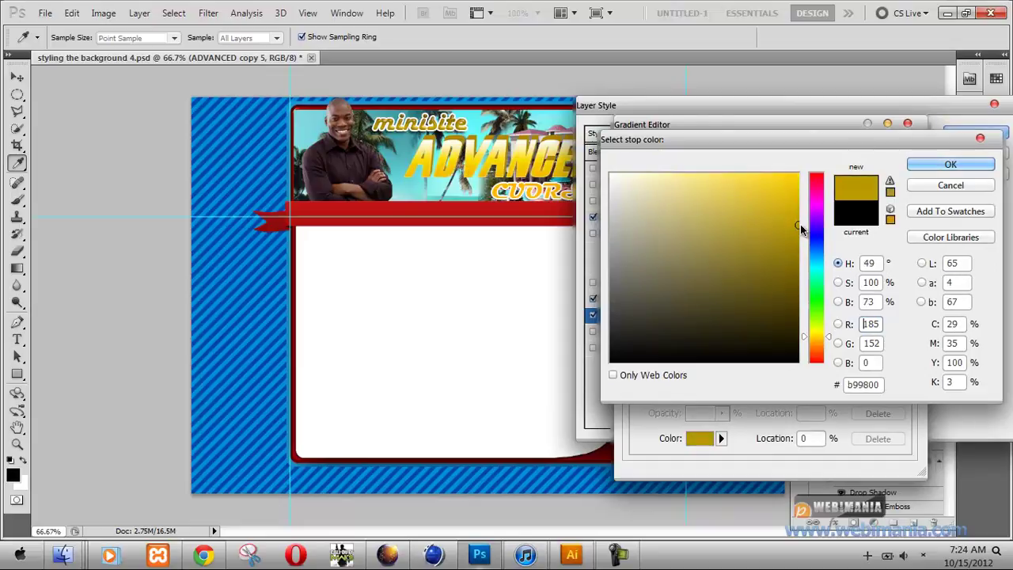
pyautogui.click(813, 338)
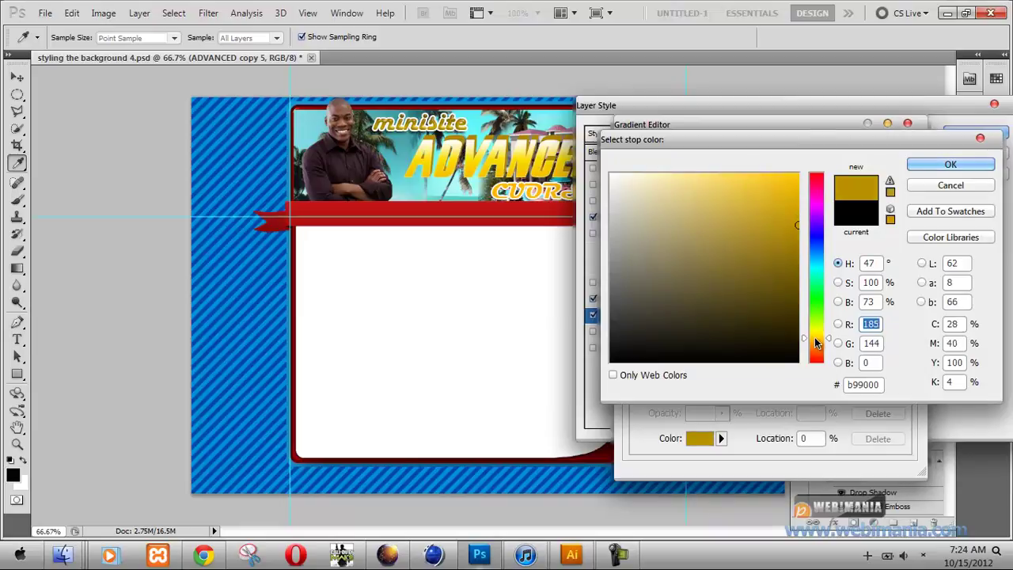
pyautogui.click(923, 166)
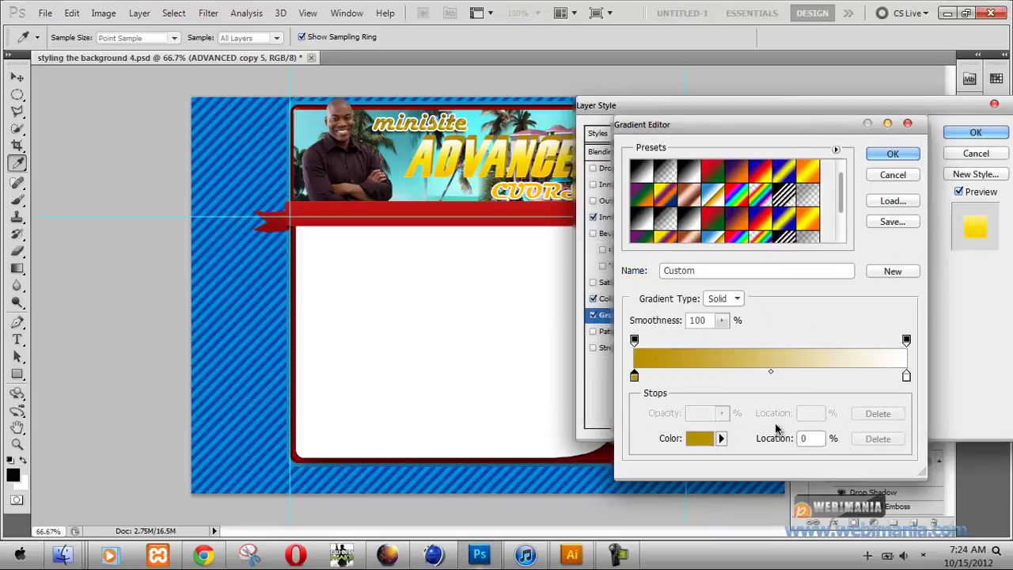
# Step: Change the gradient's white stop at location 100% to bright yellow eecf00
pyautogui.doubleClick(906, 378)
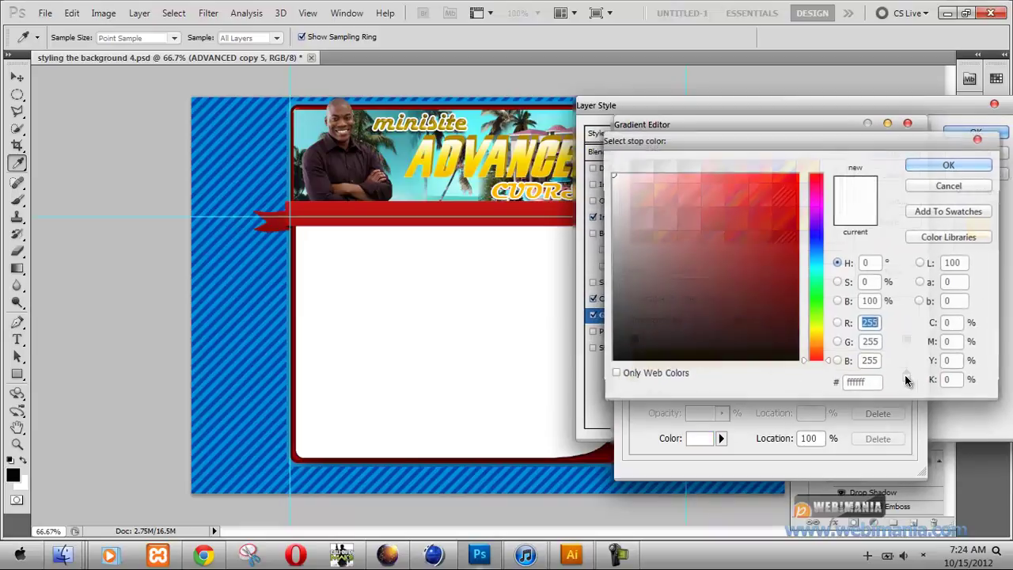
pyautogui.click(820, 337)
pyautogui.click(820, 335)
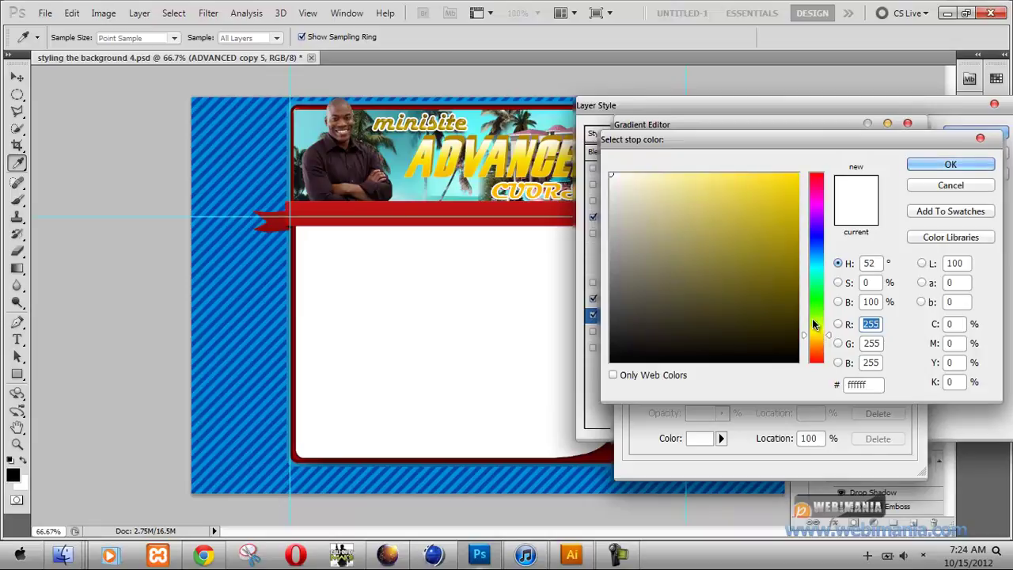
pyautogui.click(798, 193)
pyautogui.click(797, 185)
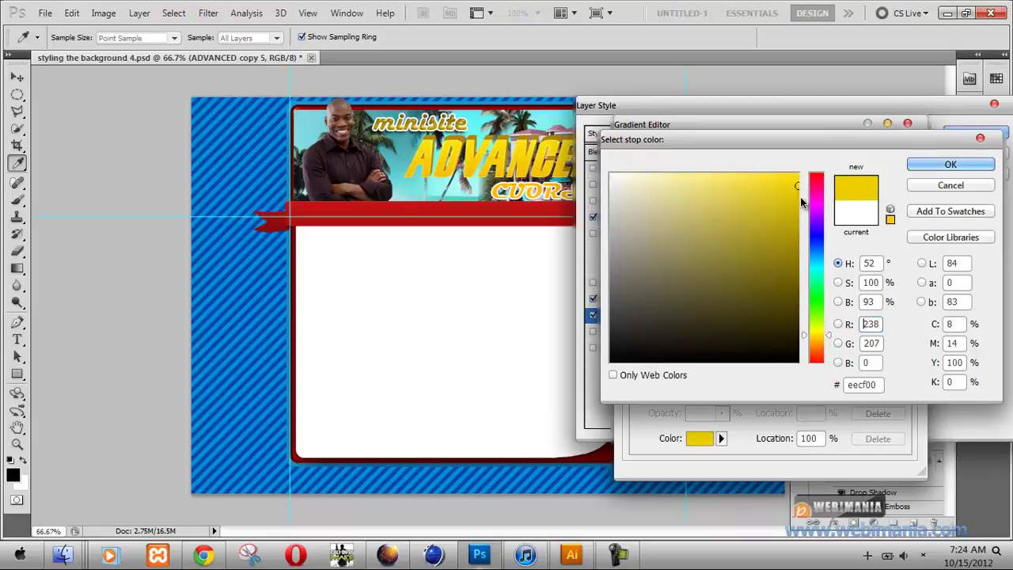
pyautogui.click(923, 165)
# Step: Darken the gradient's stop at location 0% to brown 513f00 and apply the layer style to the title
pyautogui.doubleClick(634, 376)
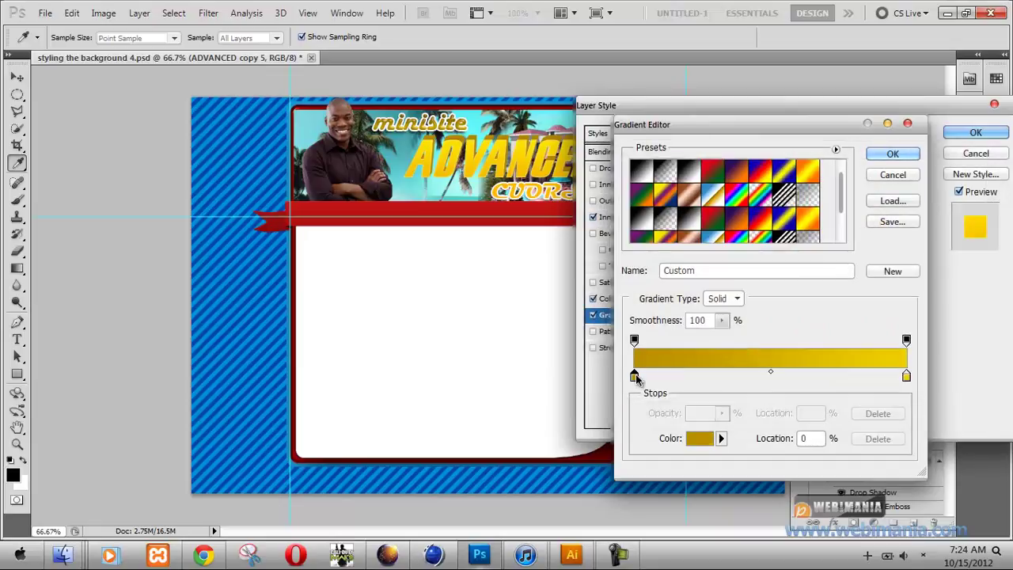
pyautogui.click(797, 258)
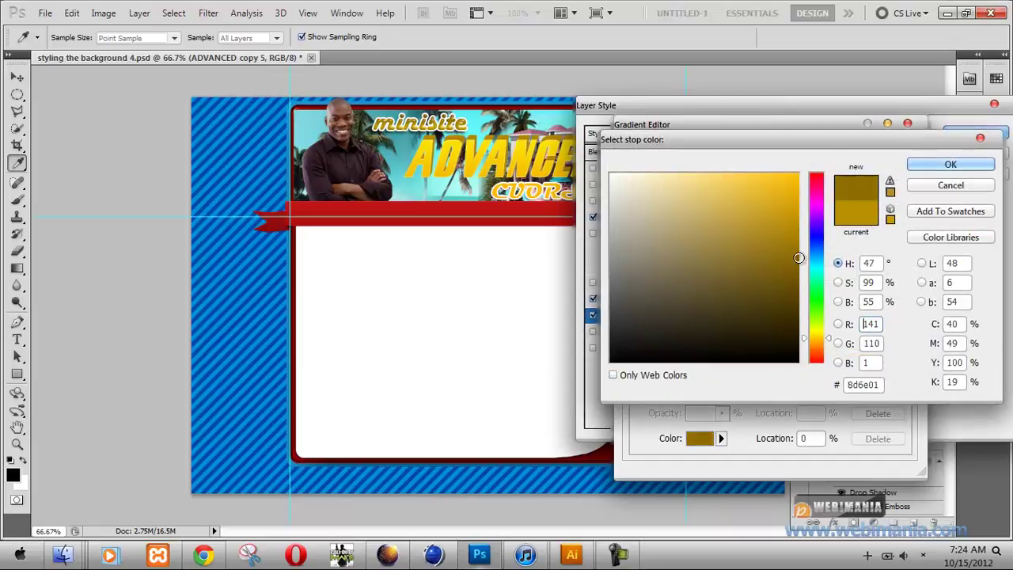
pyautogui.moveTo(798, 281); pyautogui.dragTo(798, 301)
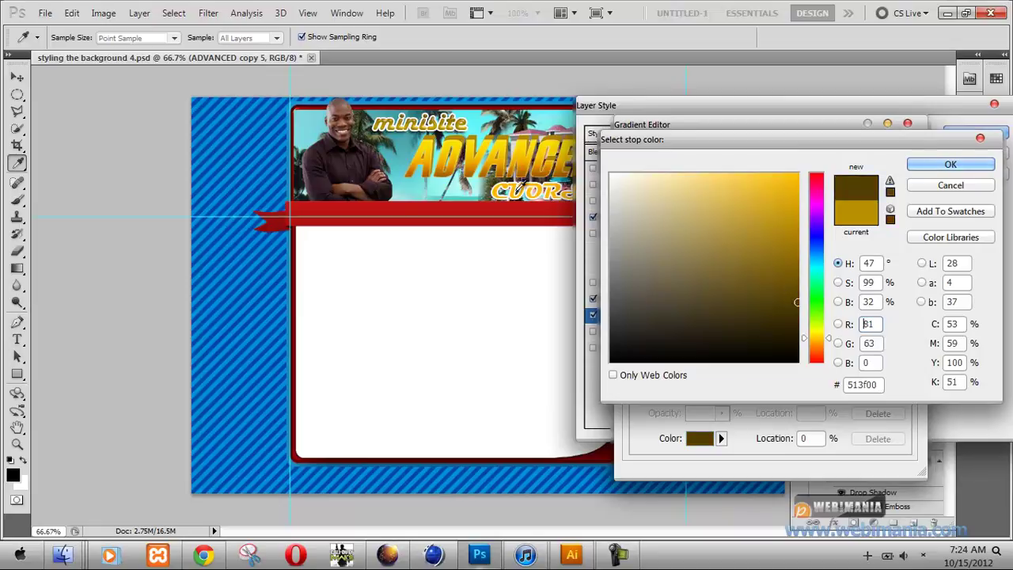
pyautogui.click(951, 164)
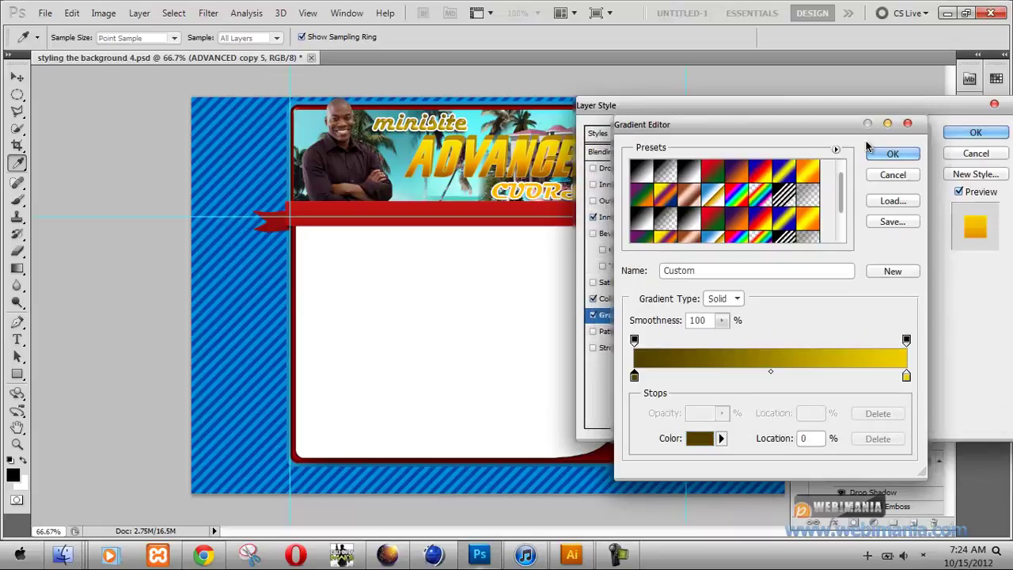
pyautogui.click(893, 155)
pyautogui.moveTo(822, 111); pyautogui.dragTo(787, 244)
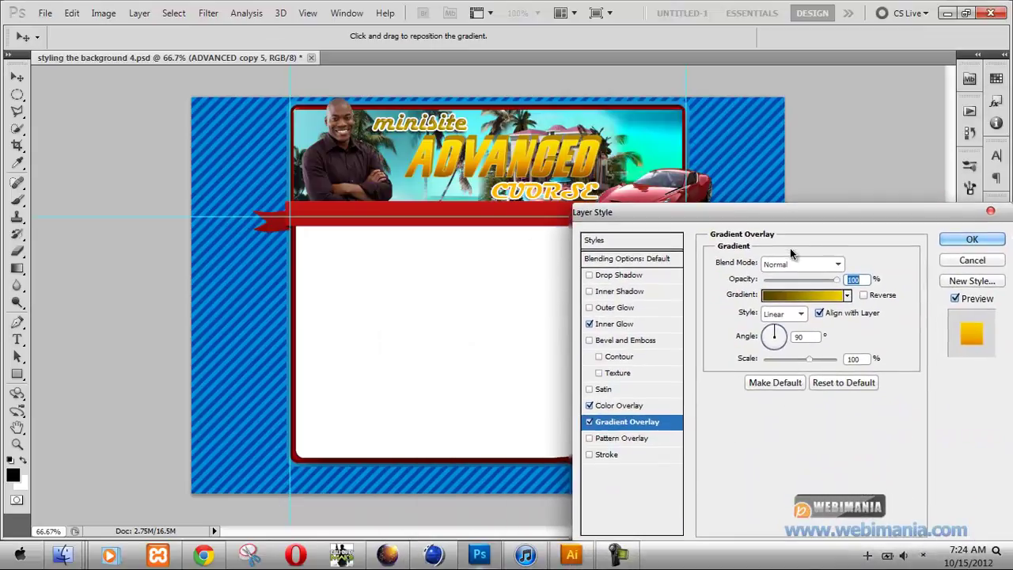
pyautogui.click(969, 240)
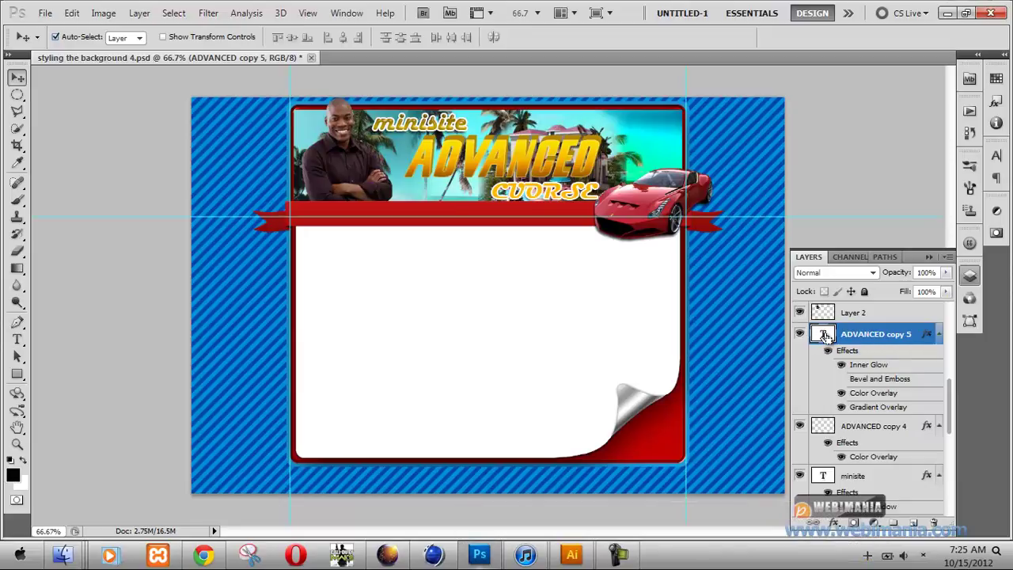
# Step: Load the ADVANCED copy 5 text outline as a selection and fill it with white on a new layer above
pyautogui.keyDown('ctrl'); pyautogui.click(820, 333); pyautogui.keyUp('ctrl')
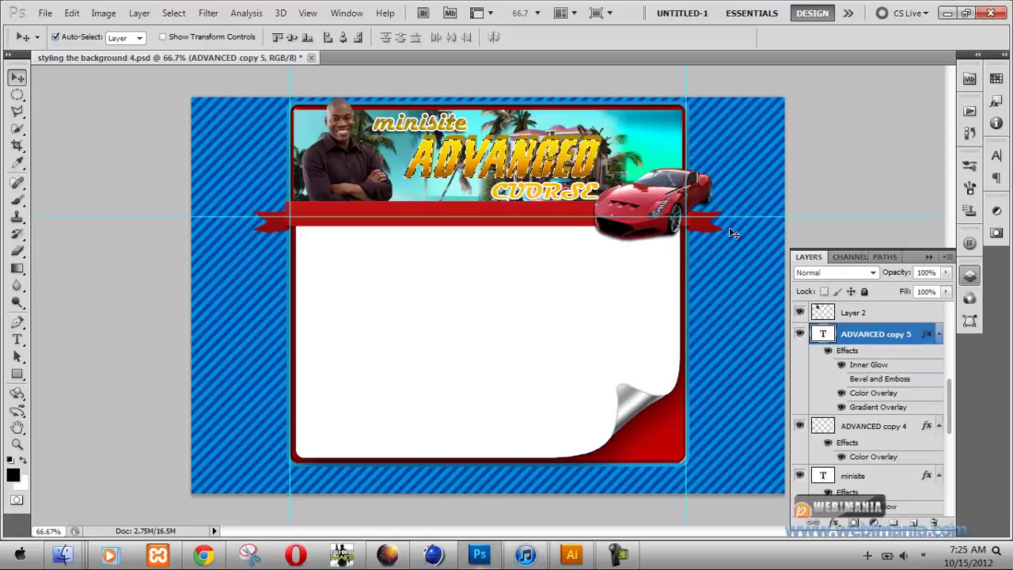
pyautogui.click(914, 523)
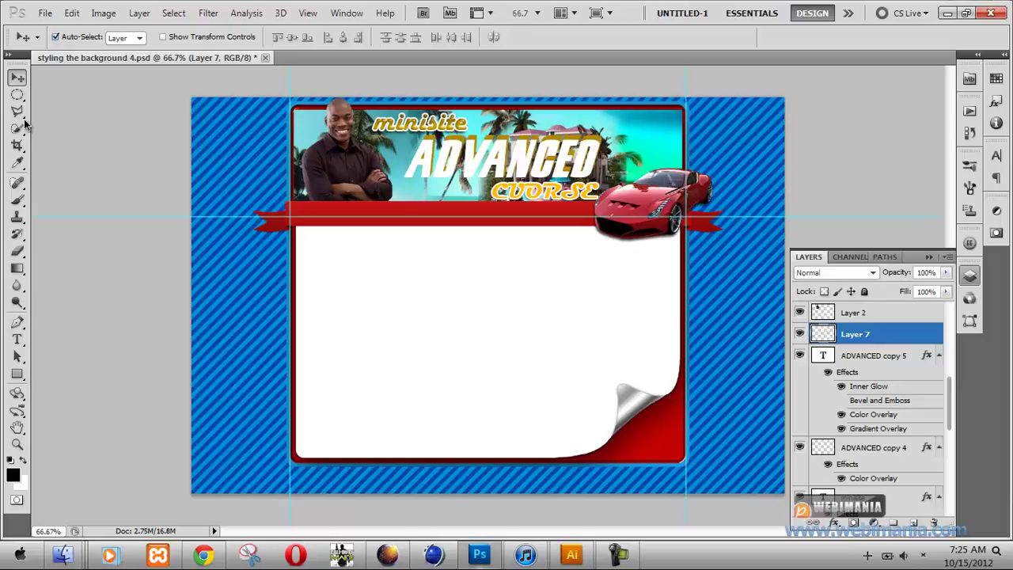
# Step: Select a wide ellipse over the lower half of the white title, delete the white inside it, and deselect
pyautogui.click(19, 95)
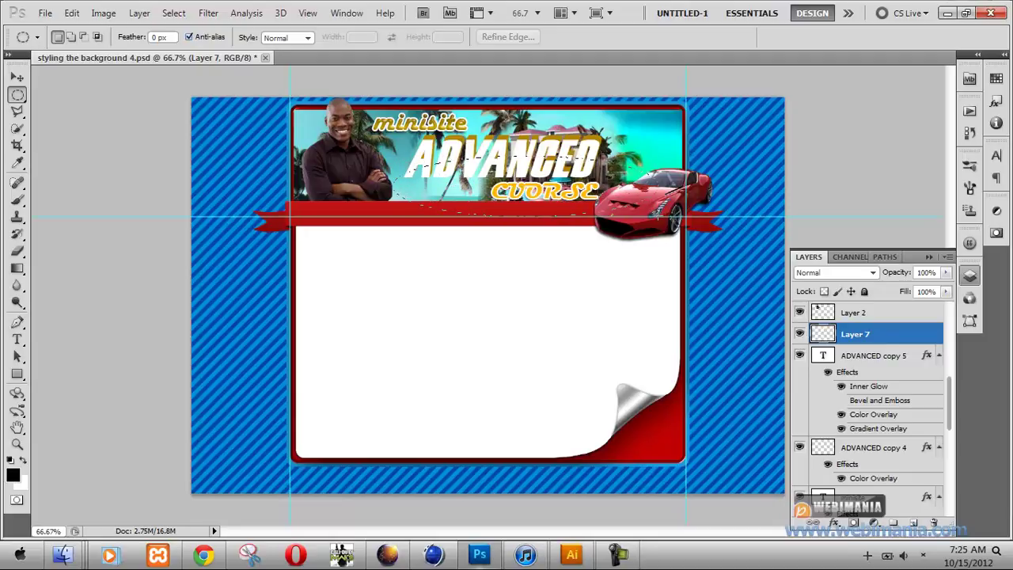
pyautogui.moveTo(656, 214); pyautogui.dragTo(413, 179)
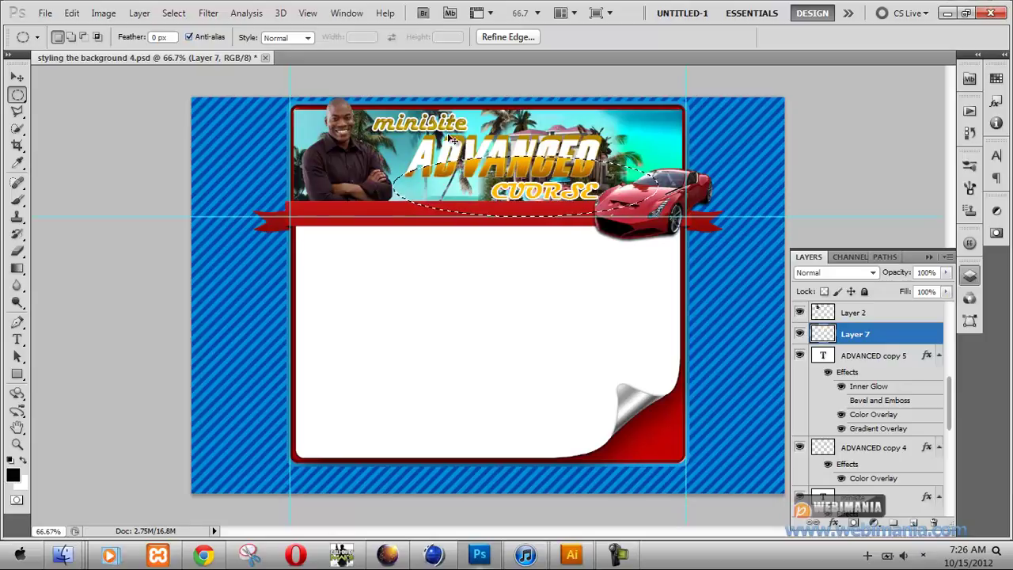
pyautogui.hotkey('ctrl', 'd')
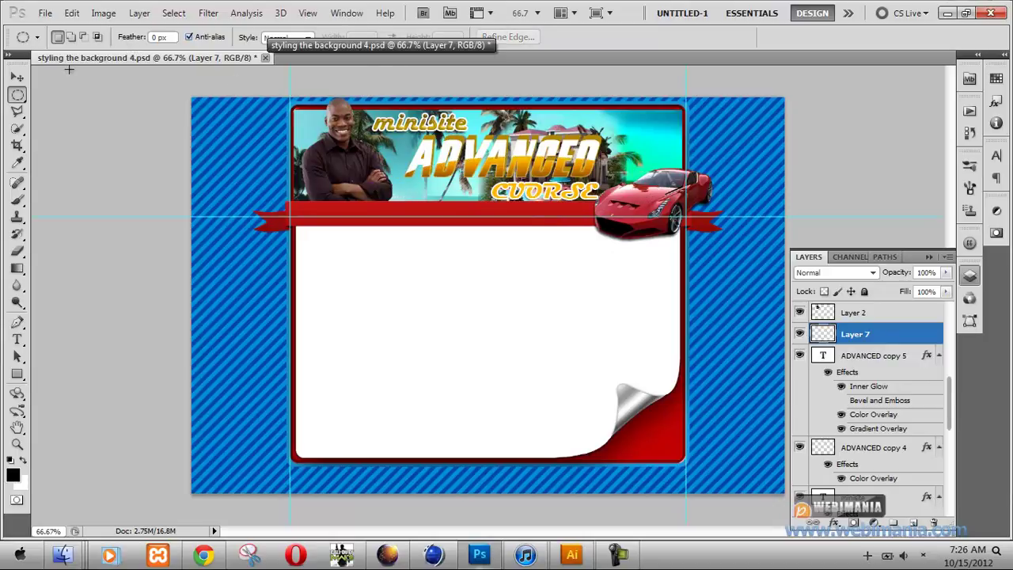
pyautogui.click(71, 13)
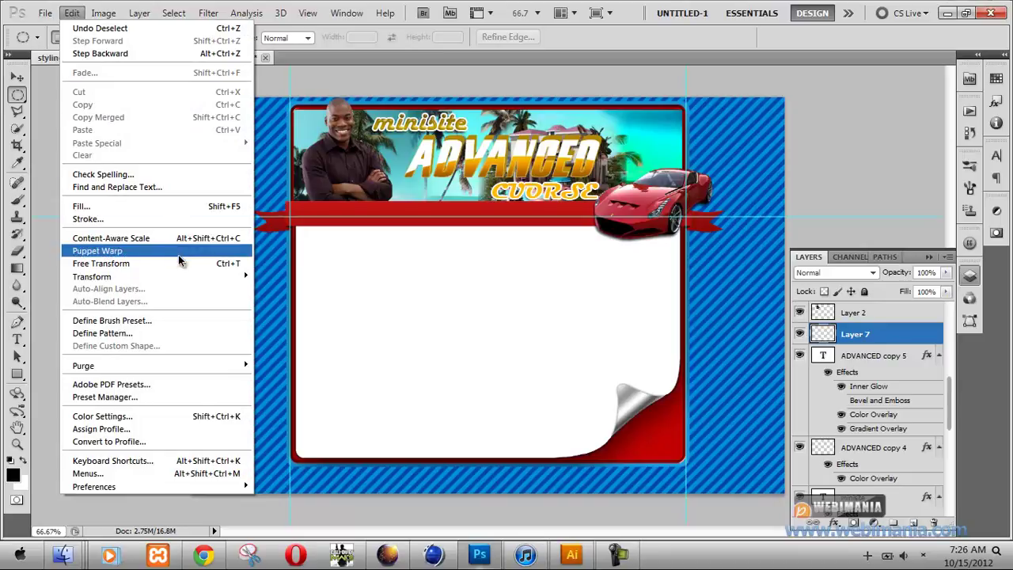
pyautogui.moveTo(196, 22)
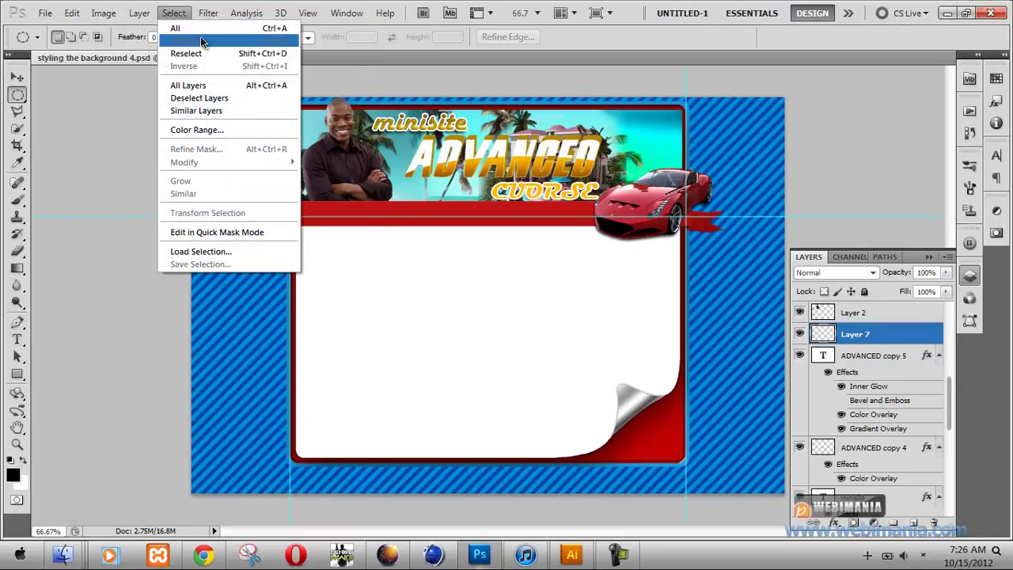
# Step: Lower the opacity of the white highlight on Layer 7 to 52% and switch to the Move tool
pyautogui.click(648, 43)
pyautogui.click(946, 273)
pyautogui.moveTo(918, 292)
pyautogui.mouseDown()
pyautogui.moveTo(887, 294)
pyautogui.moveTo(916, 290)
pyautogui.mouseUp()
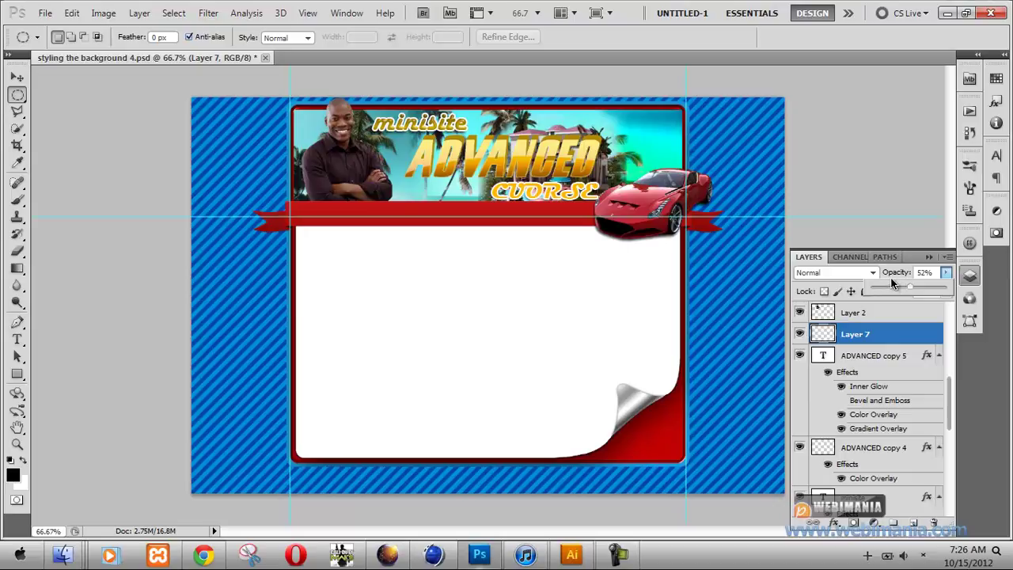
pyautogui.click(8, 79)
pyautogui.click(17, 77)
pyautogui.click(68, 114)
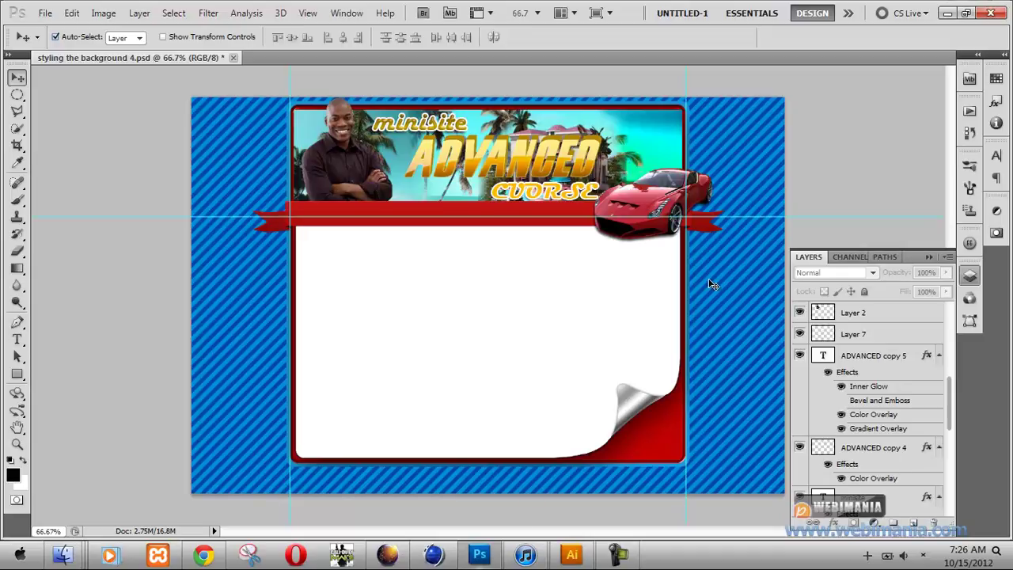
pyautogui.click(874, 358)
pyautogui.click(867, 336)
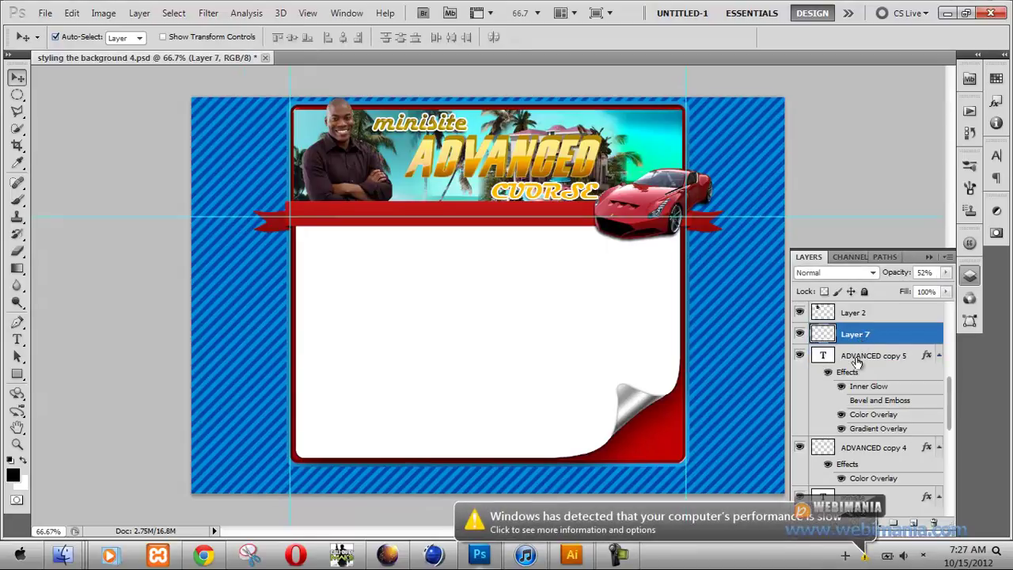
# Step: Turn off the Bevel and Emboss effect in the minisite text's layer style
pyautogui.click(420, 127)
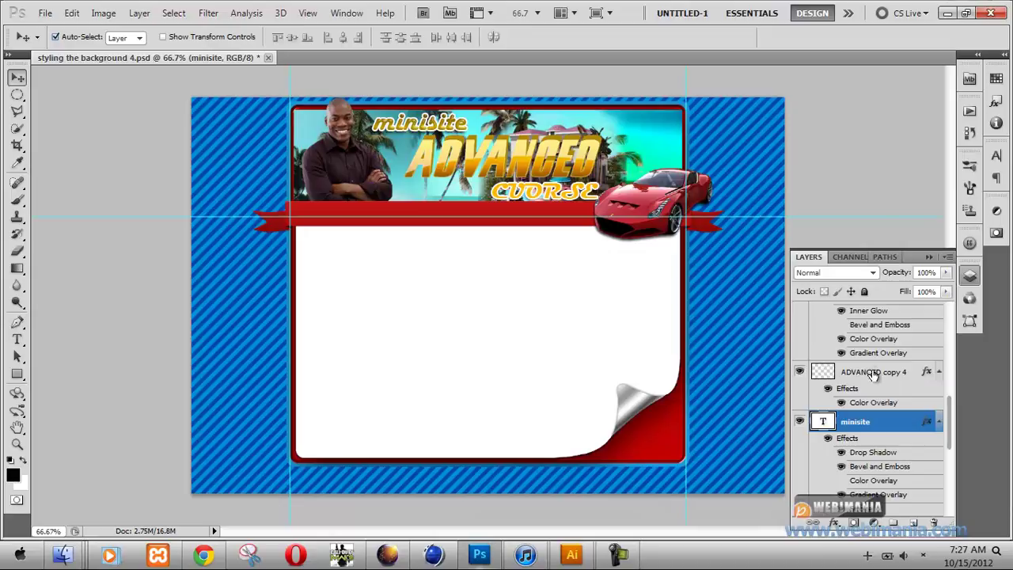
pyautogui.rightClick(871, 428)
pyautogui.click(930, 424)
pyautogui.doubleClick(930, 425)
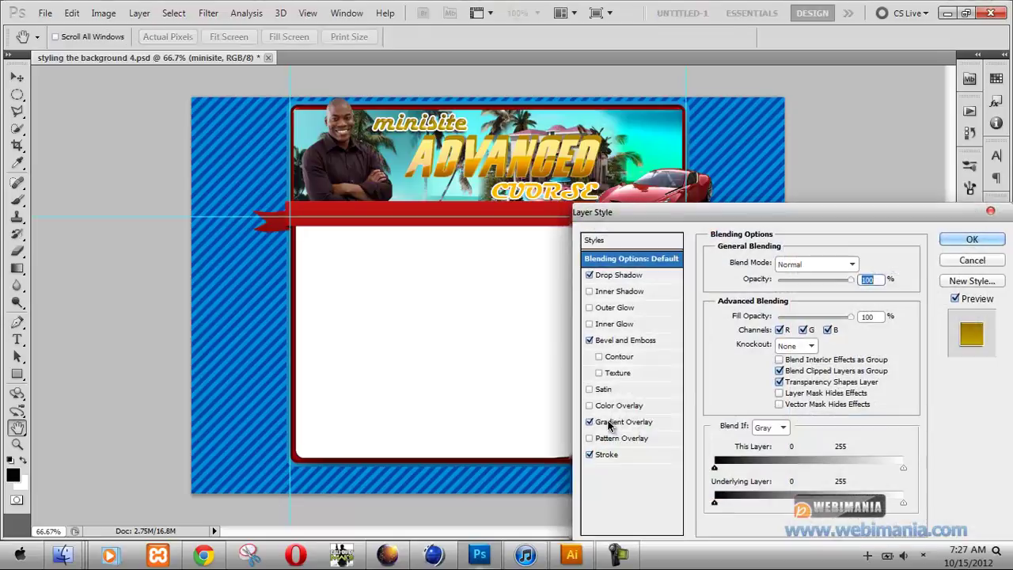
pyautogui.click(625, 422)
pyautogui.click(589, 421)
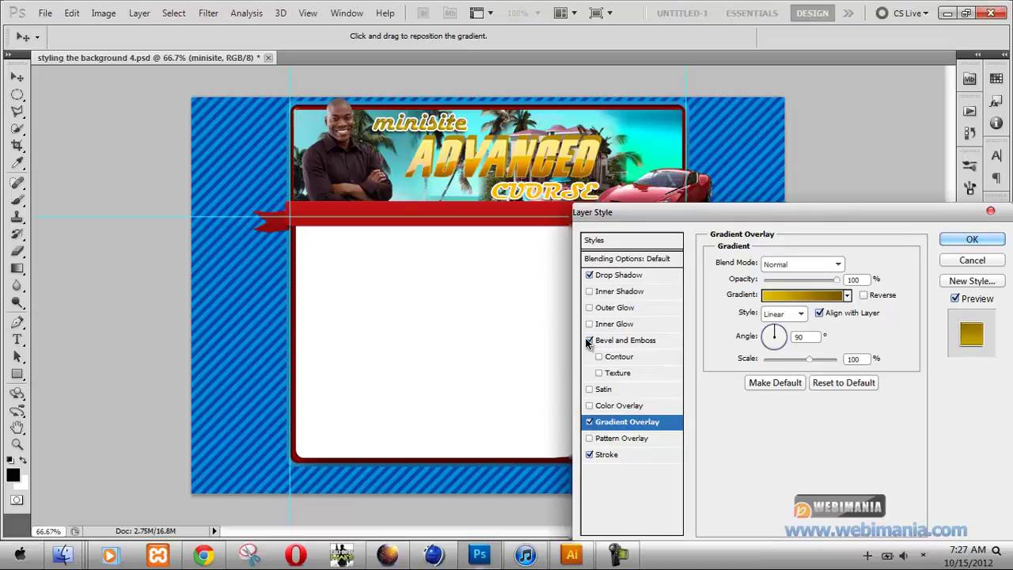
pyautogui.click(589, 340)
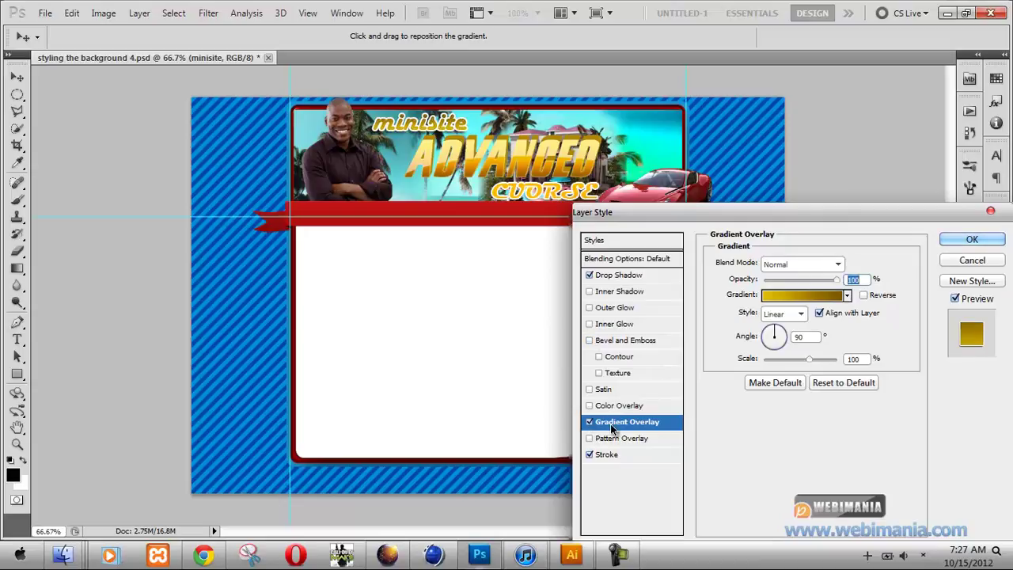
# Step: Enable a Color Overlay in pure red ff0000 on the minisite text and apply the layer style
pyautogui.click(789, 299)
pyautogui.click(892, 175)
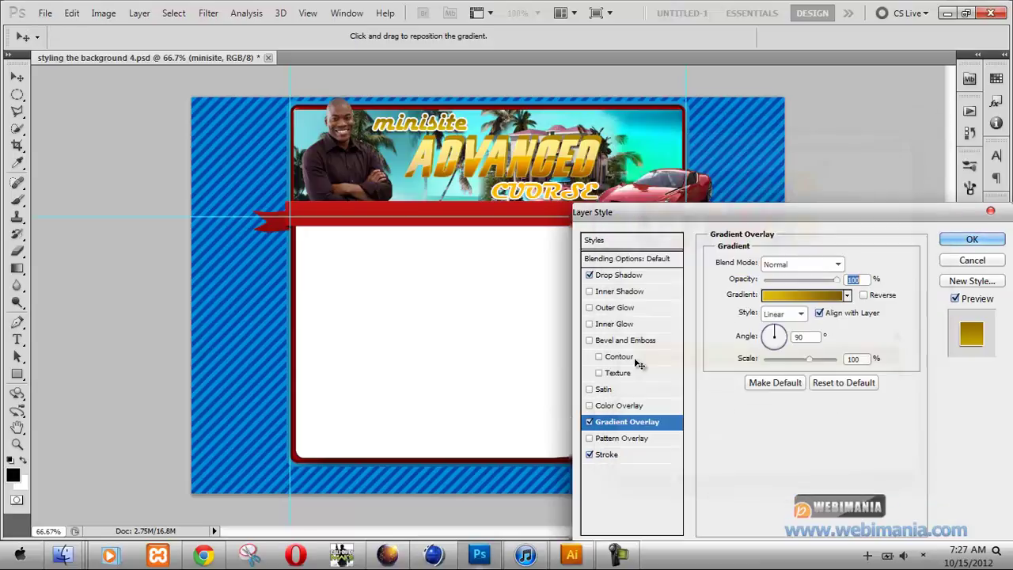
pyautogui.click(588, 407)
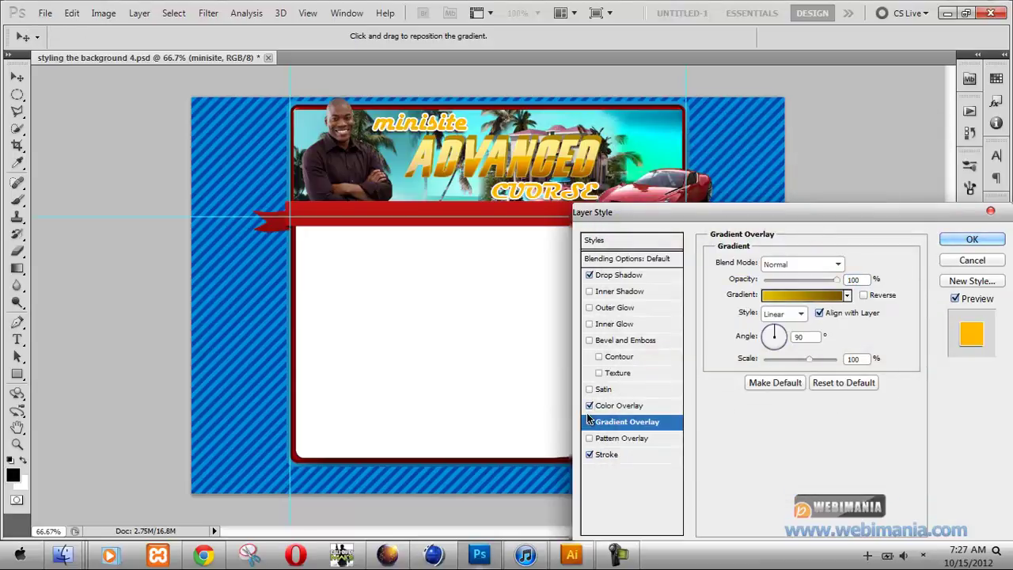
pyautogui.click(616, 404)
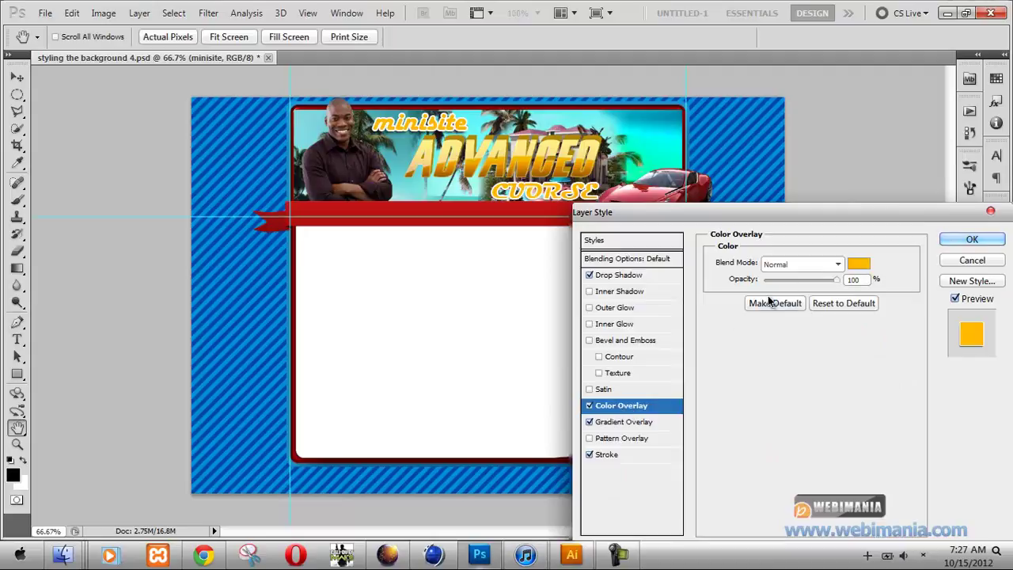
pyautogui.click(856, 264)
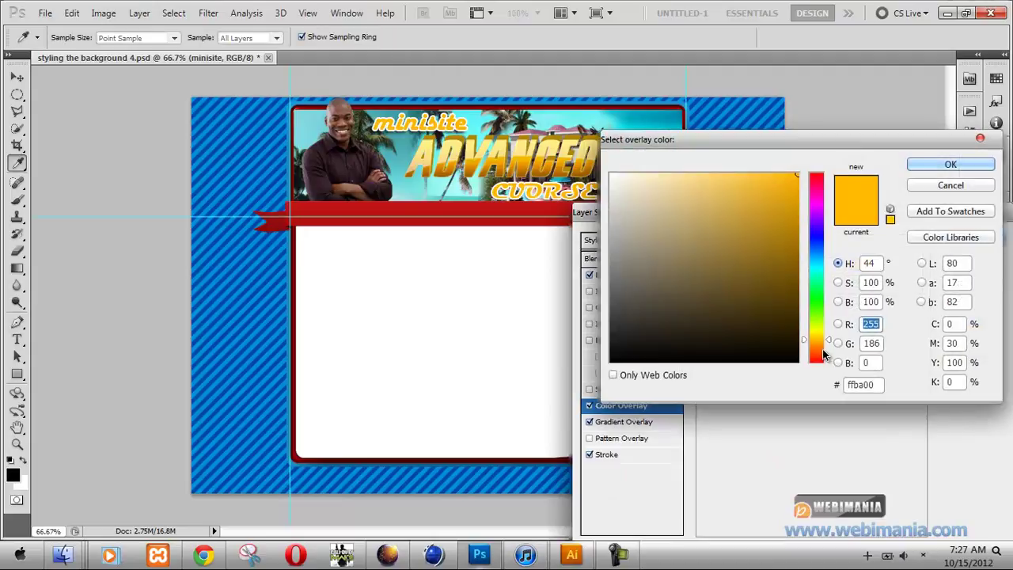
pyautogui.click(819, 360)
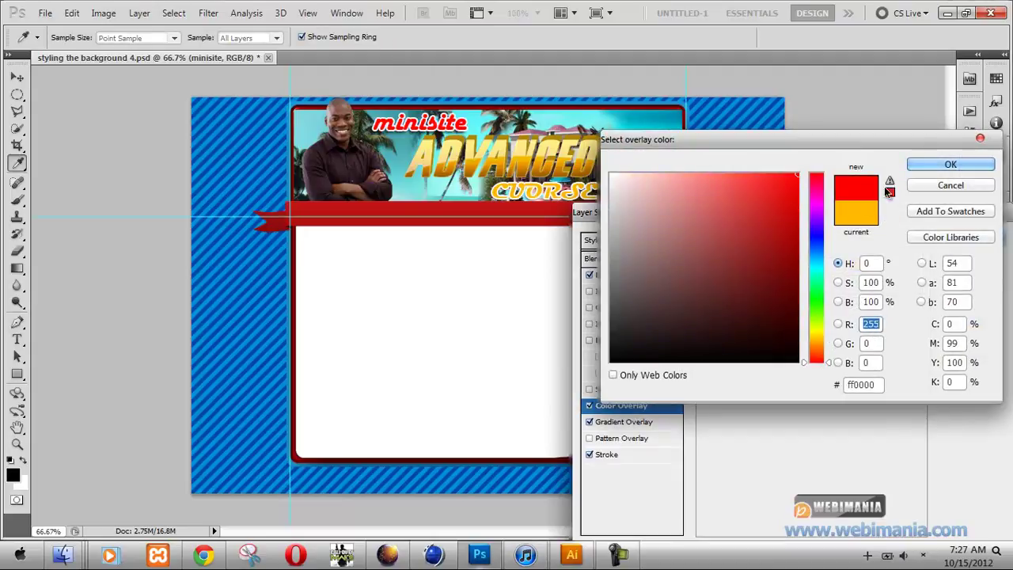
pyautogui.click(951, 164)
pyautogui.click(972, 239)
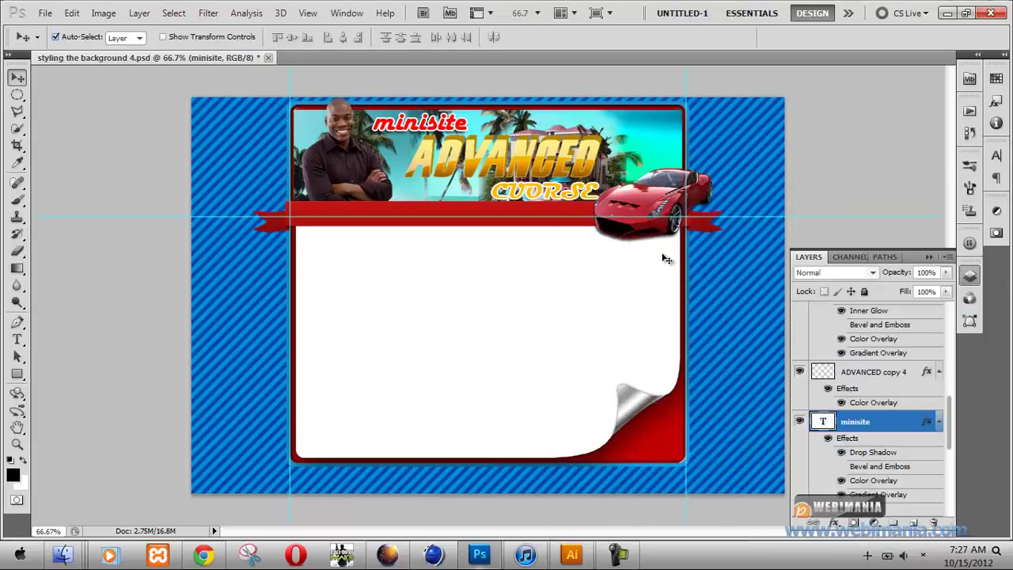
# Step: Set the CUORSE text's Color Overlay to red ff0000, sampled from the minisite text
pyautogui.click(561, 196)
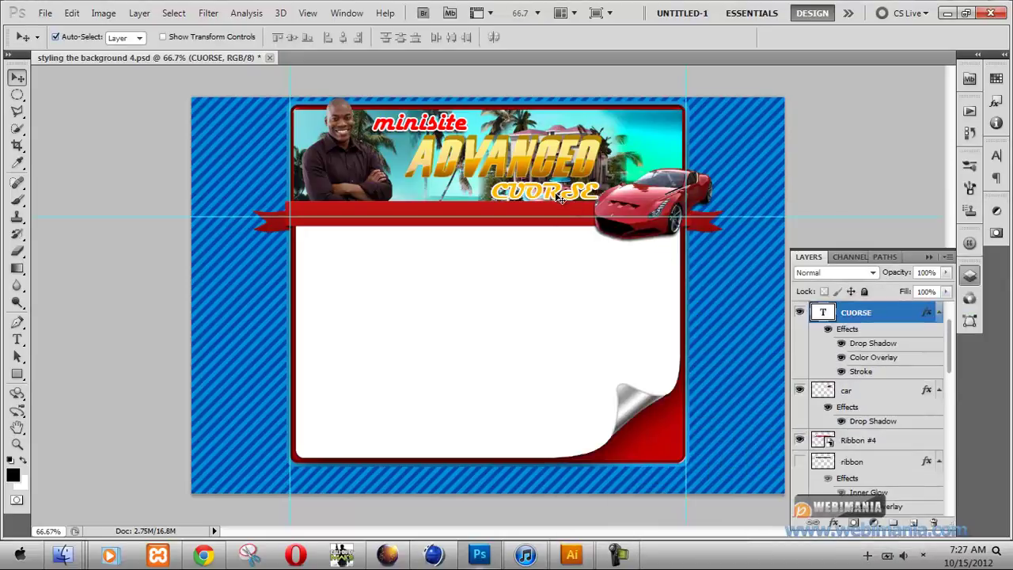
pyautogui.doubleClick(927, 315)
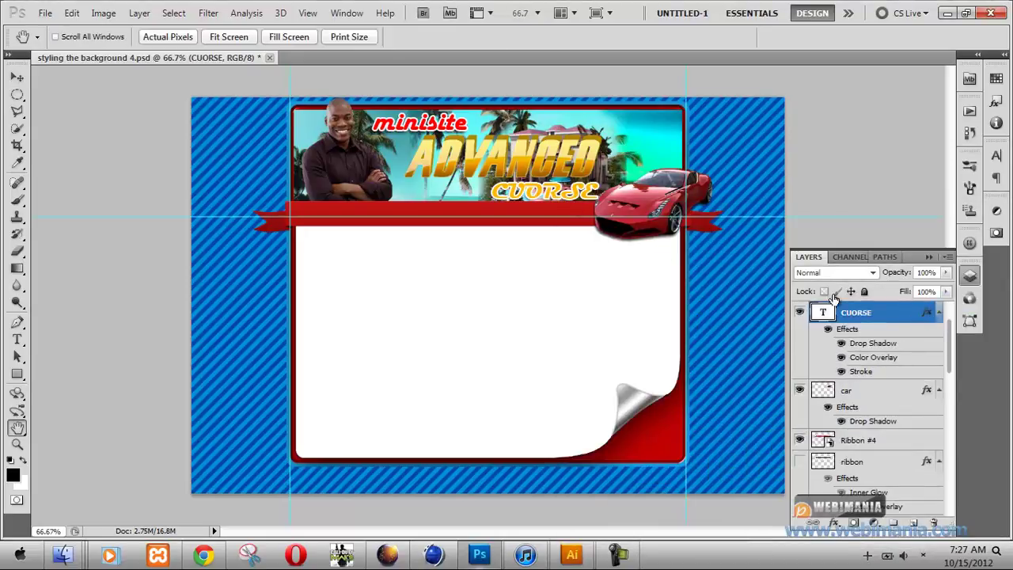
pyautogui.click(633, 407)
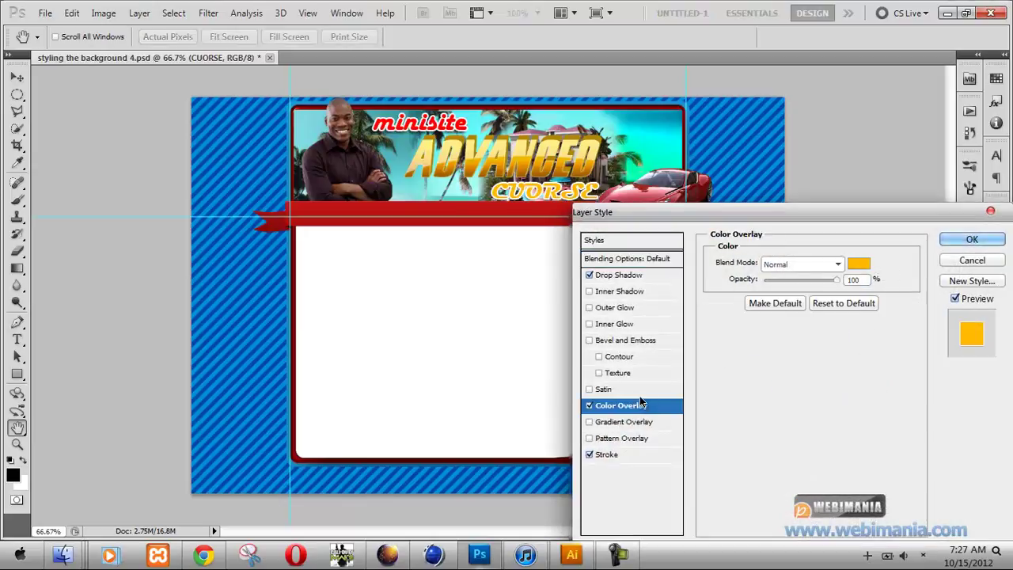
pyautogui.click(864, 274)
pyautogui.click(797, 292)
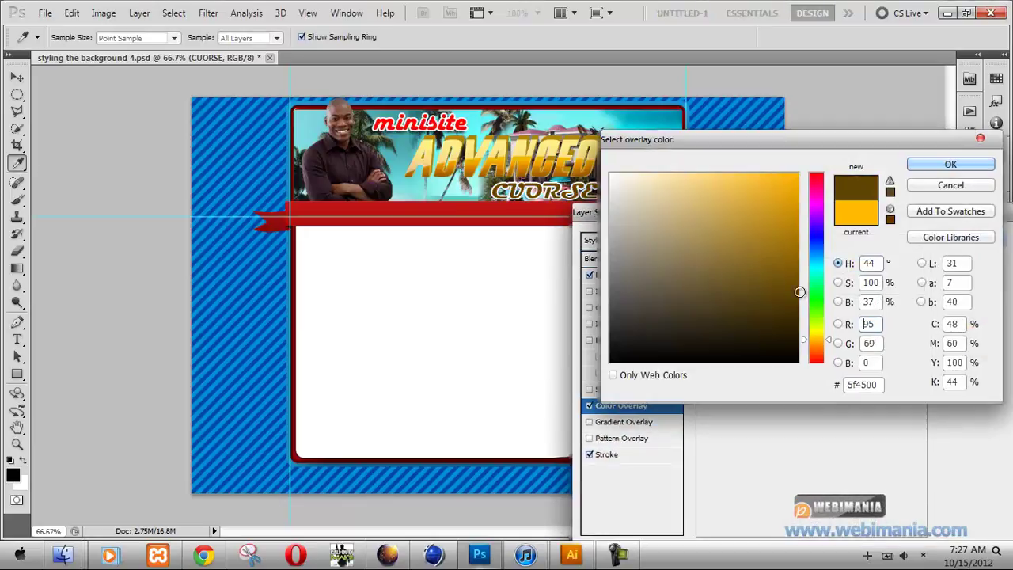
pyautogui.click(388, 118)
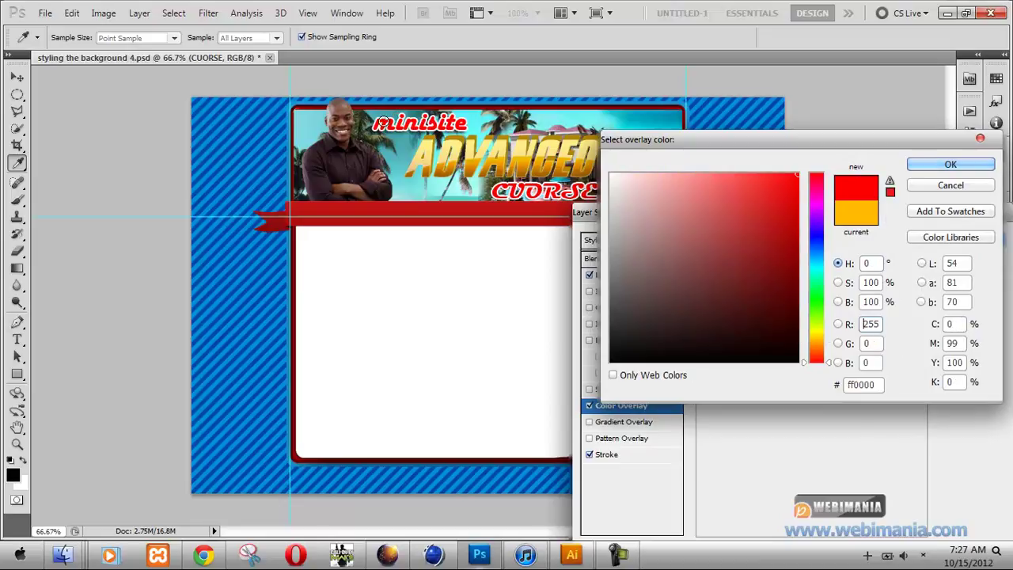
pyautogui.click(926, 165)
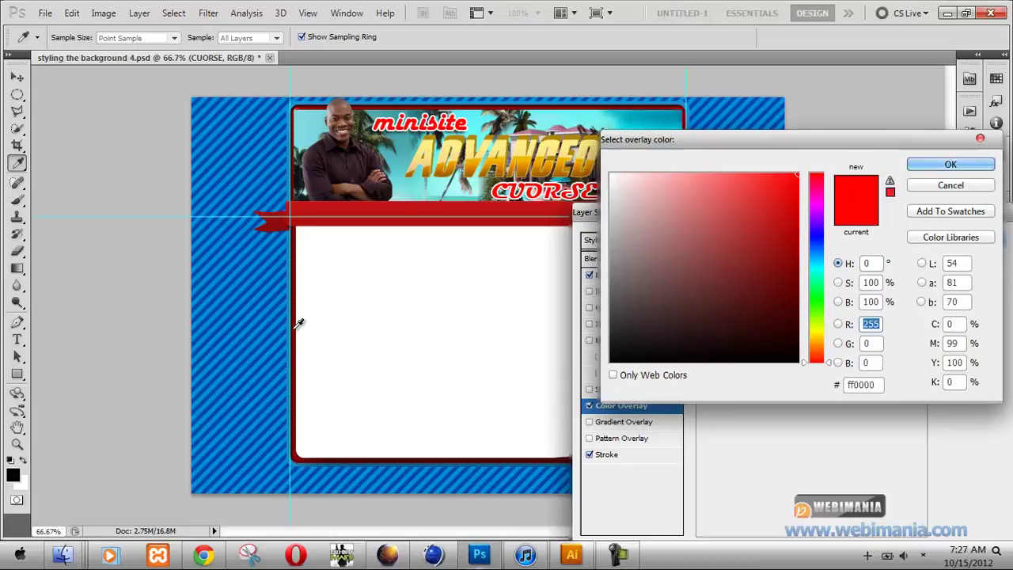
# Step: Change the CUORSE overlay to dark red b50101 by sampling the page's red border, and apply the layer style
pyautogui.write('48')
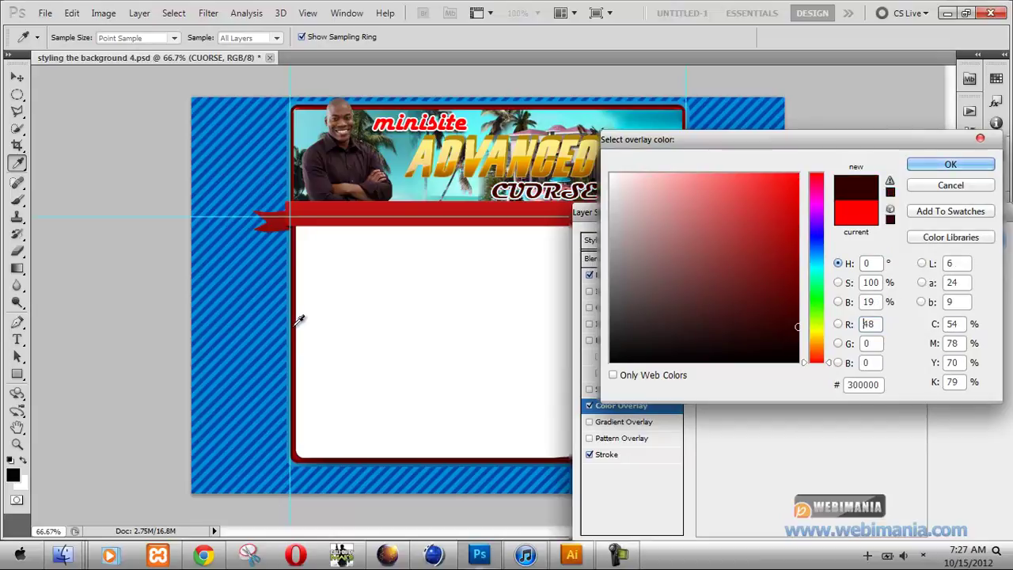
pyautogui.click(293, 326)
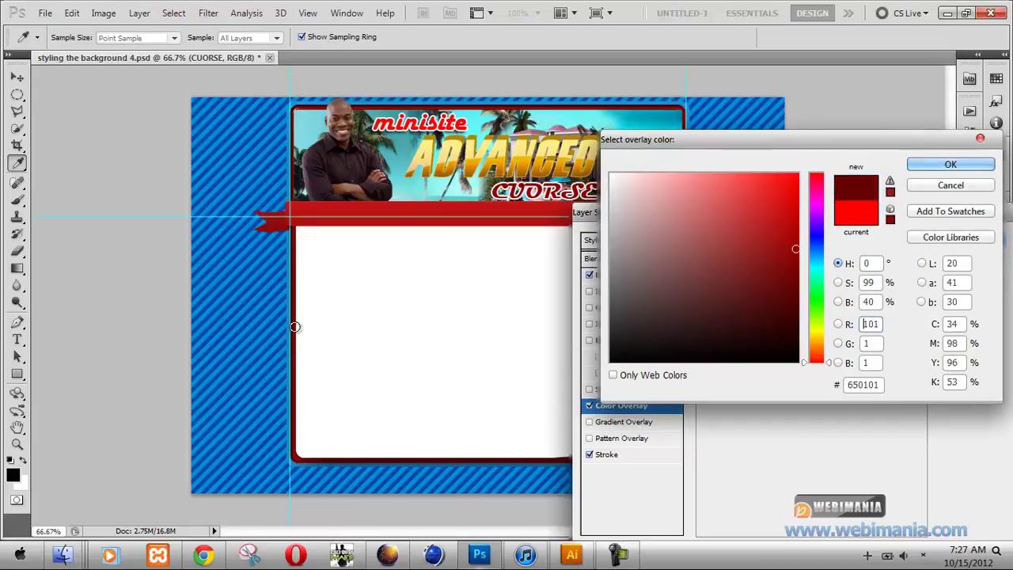
pyautogui.moveTo(415, 195); pyautogui.dragTo(403, 222)
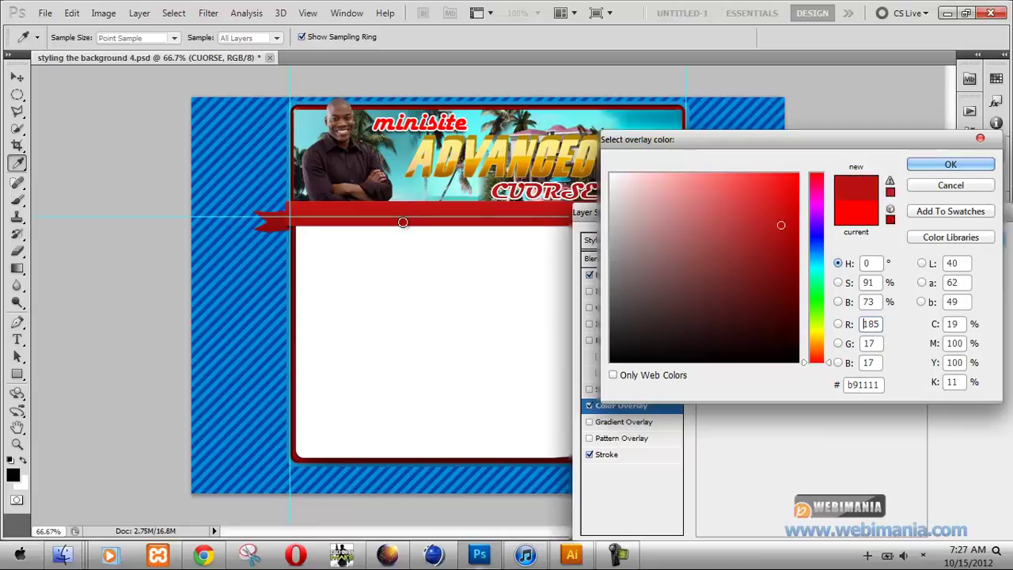
pyautogui.click(407, 216)
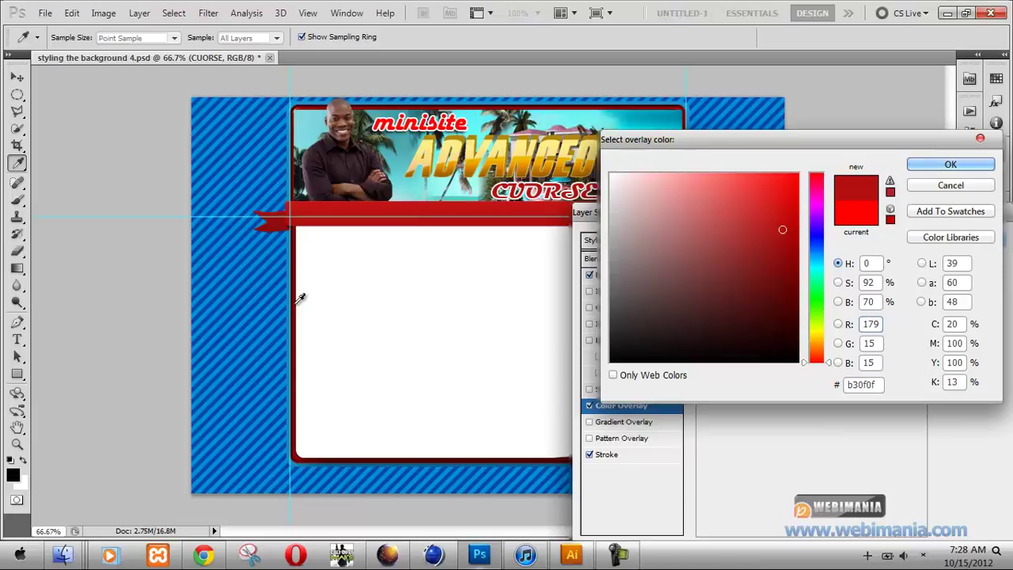
pyautogui.moveTo(297, 298); pyautogui.dragTo(301, 296)
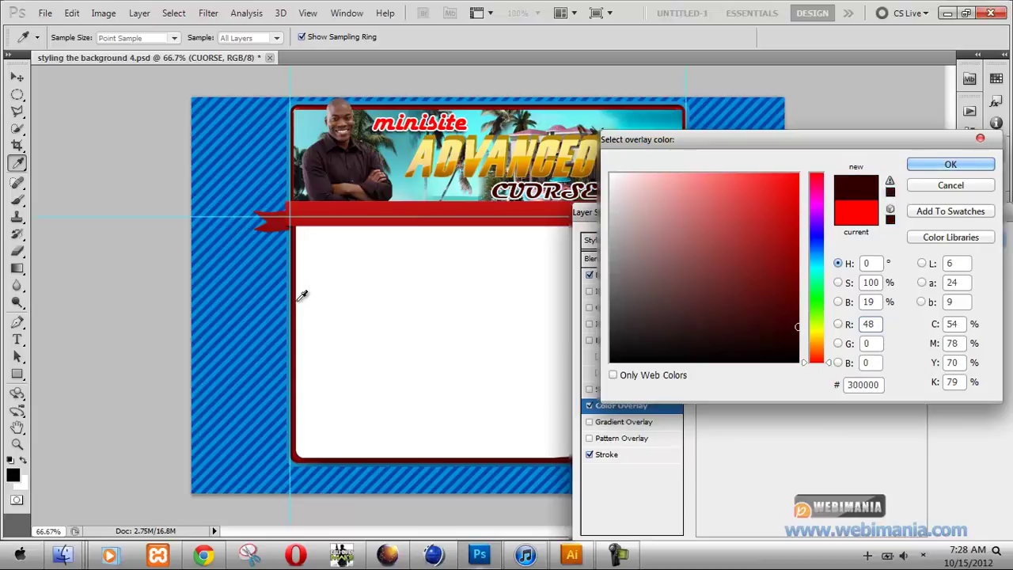
pyautogui.click(296, 299)
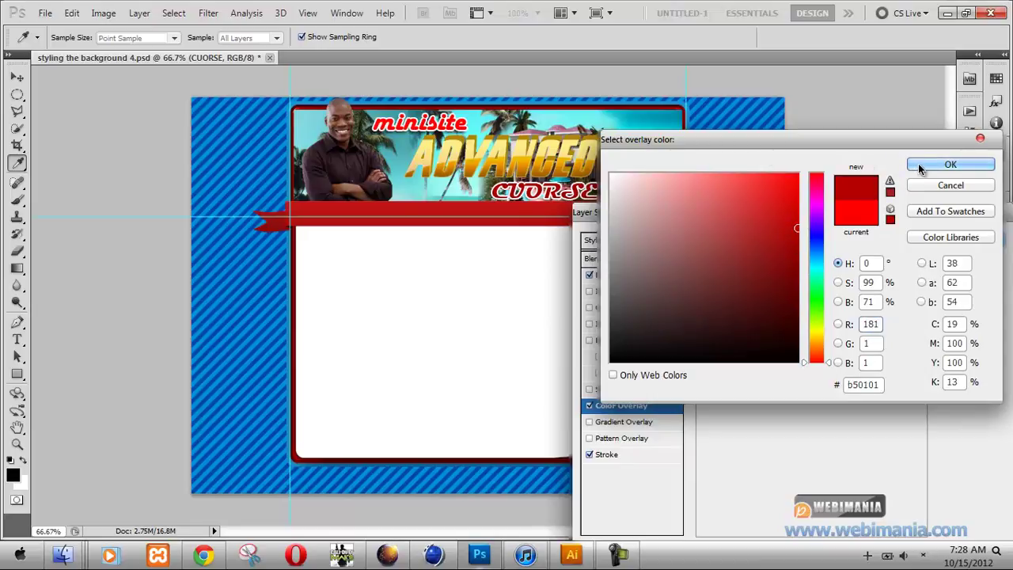
pyautogui.click(950, 164)
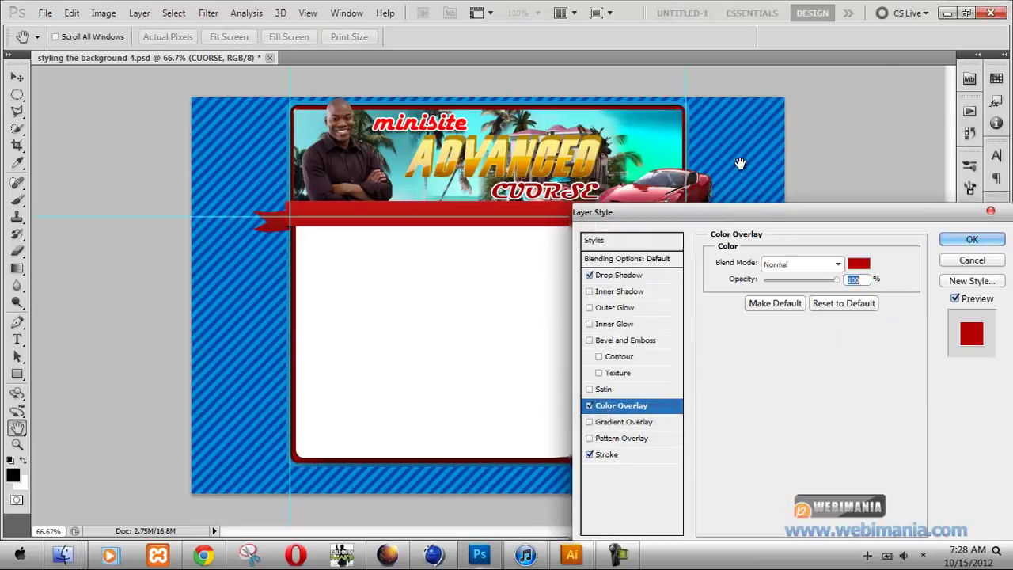
pyautogui.click(950, 239)
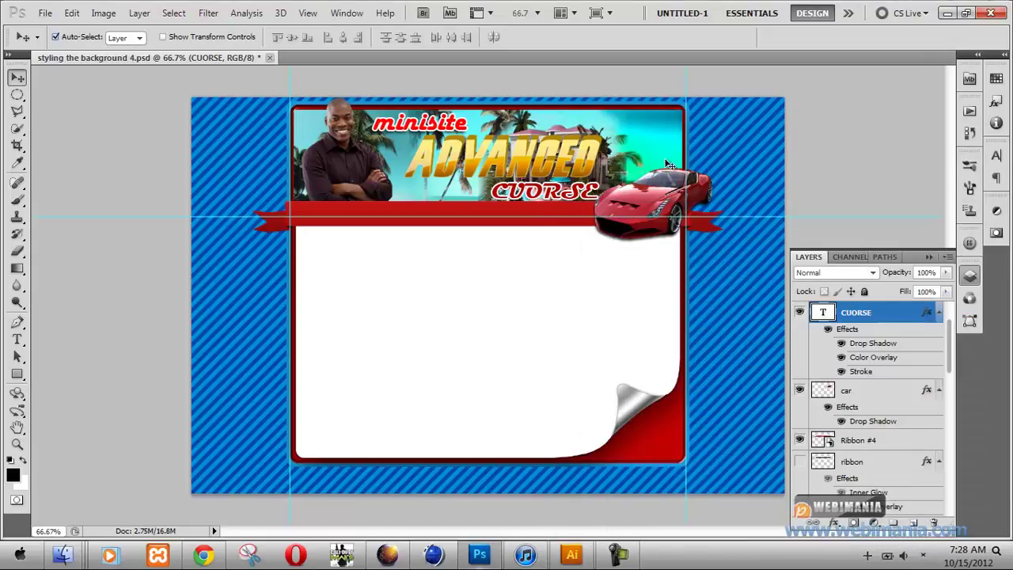
# Step: Recolor the minisite text's overlay with the dark red sampled from CUORSE and turn off its Gradient Overlay
pyautogui.click(380, 130)
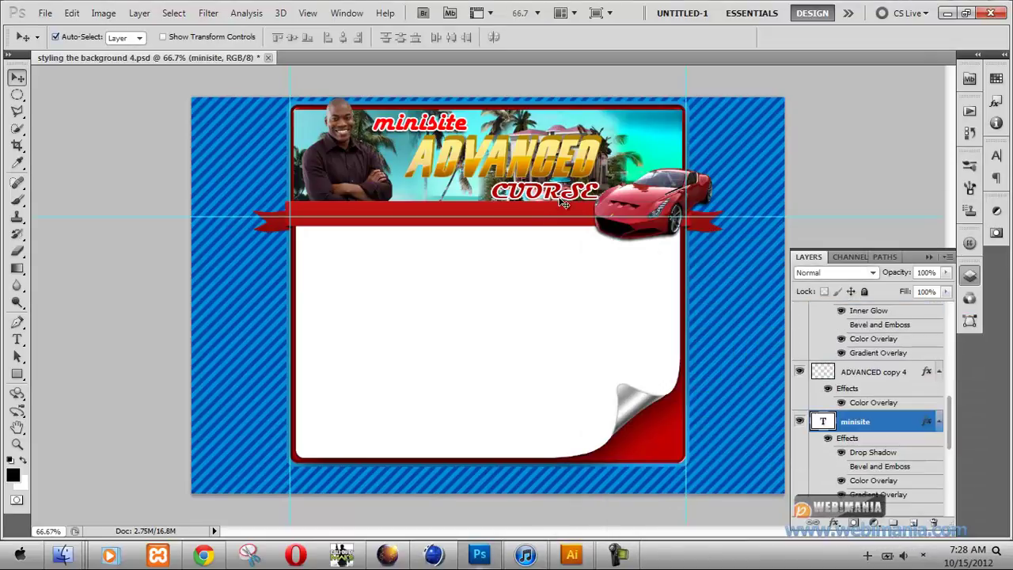
pyautogui.doubleClick(929, 423)
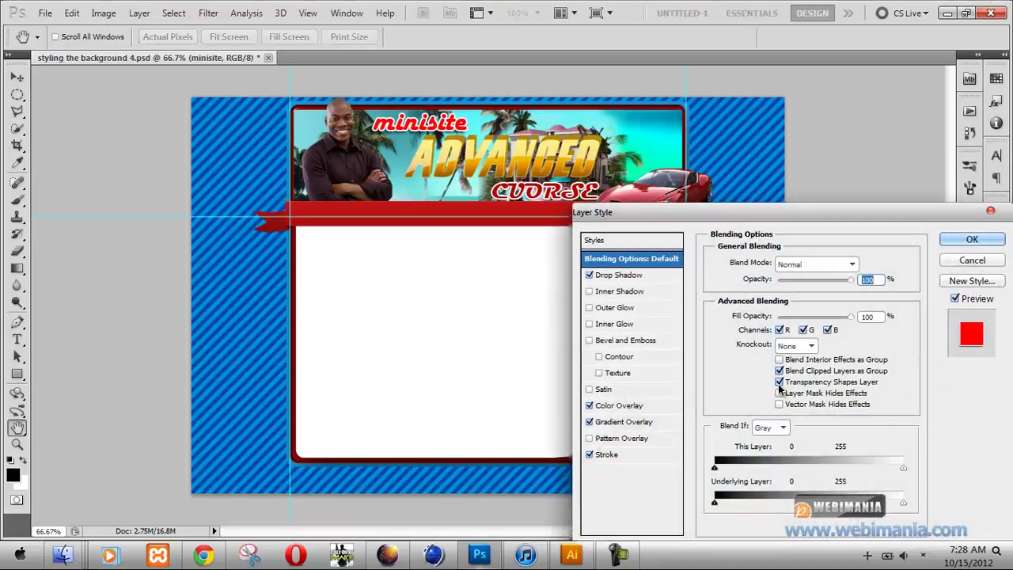
pyautogui.click(633, 405)
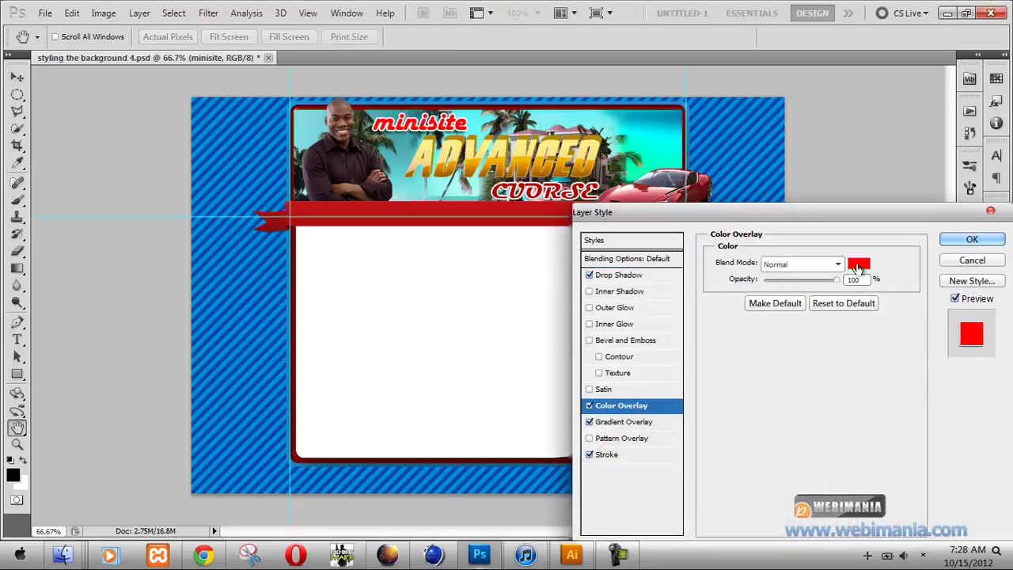
pyautogui.click(858, 266)
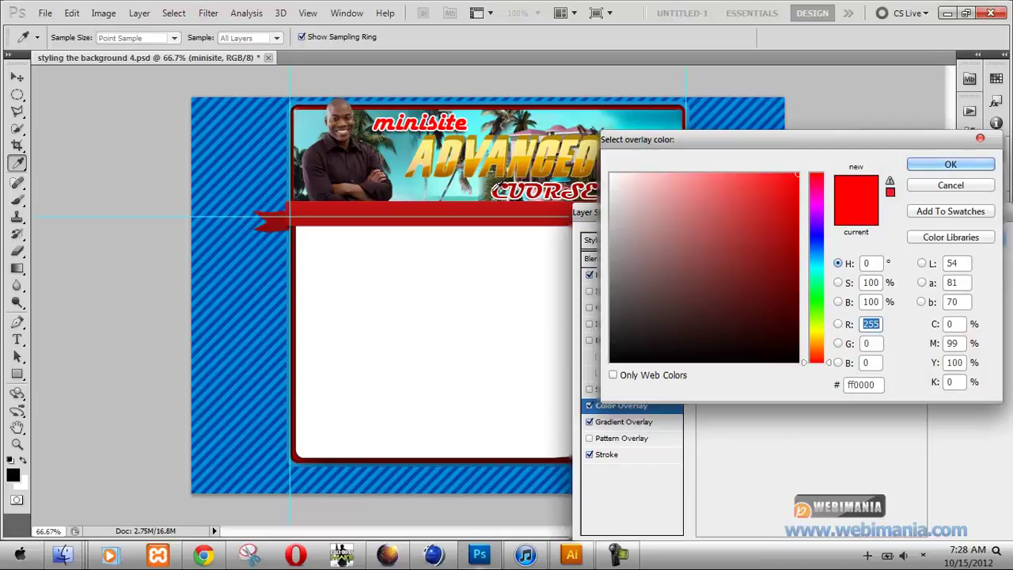
pyautogui.click(500, 187)
pyautogui.click(954, 164)
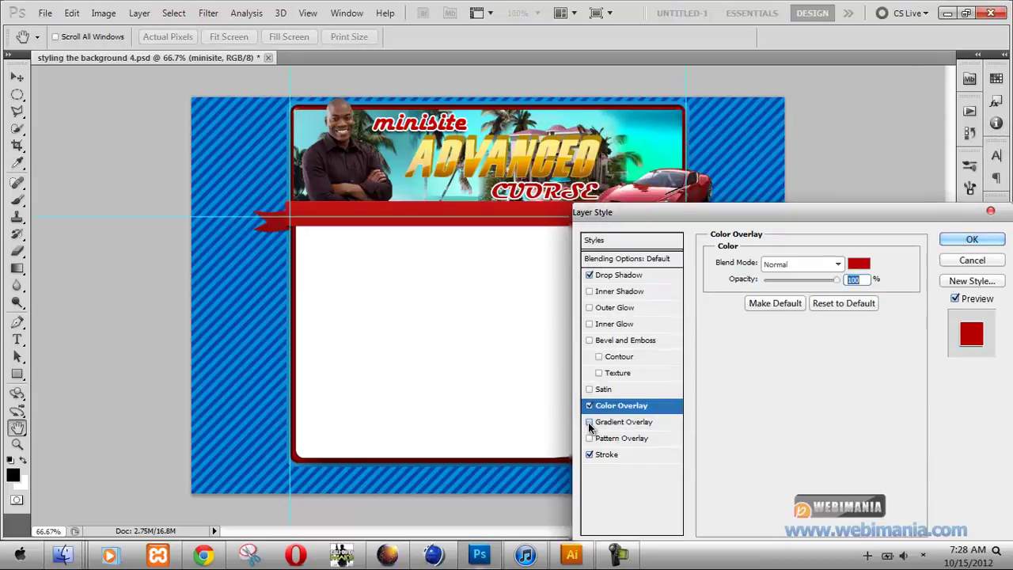
pyautogui.click(947, 242)
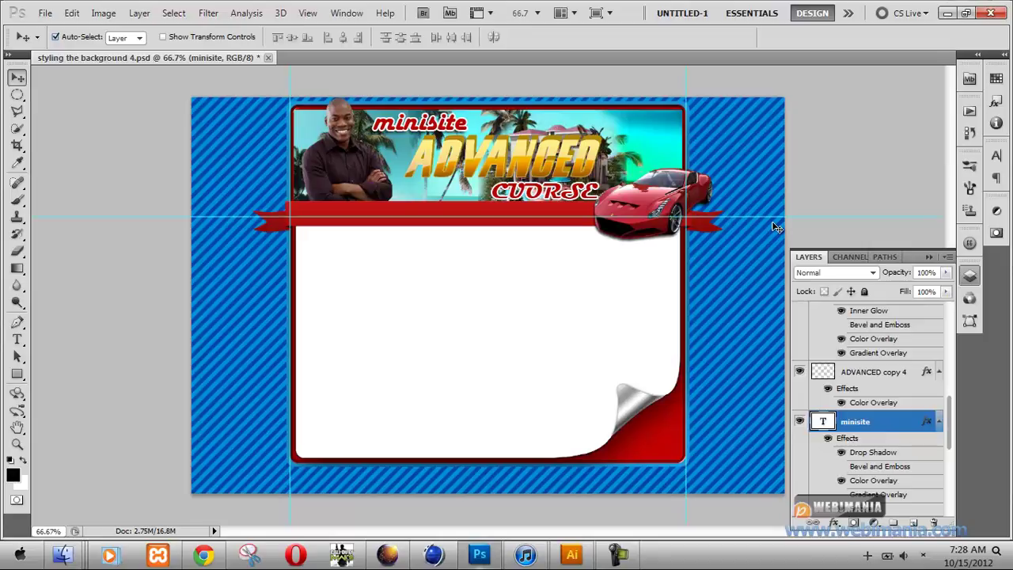
pyautogui.click(457, 174)
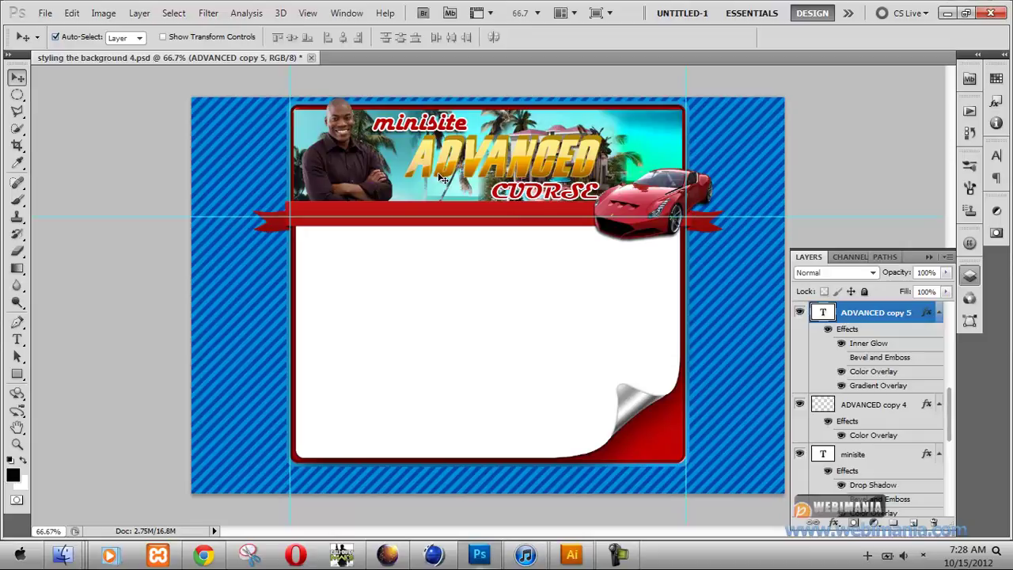
pyautogui.doubleClick(930, 316)
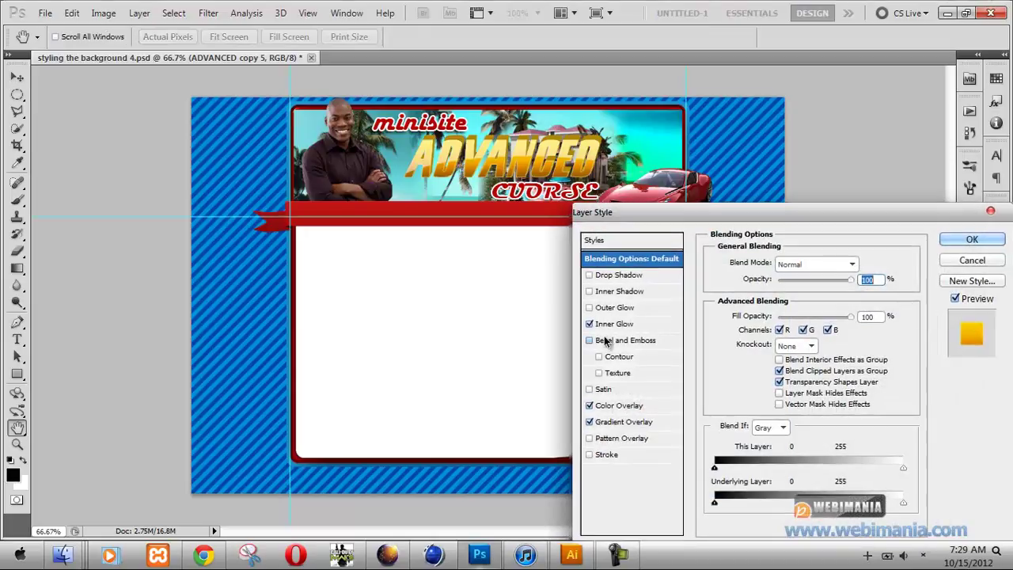
pyautogui.click(603, 409)
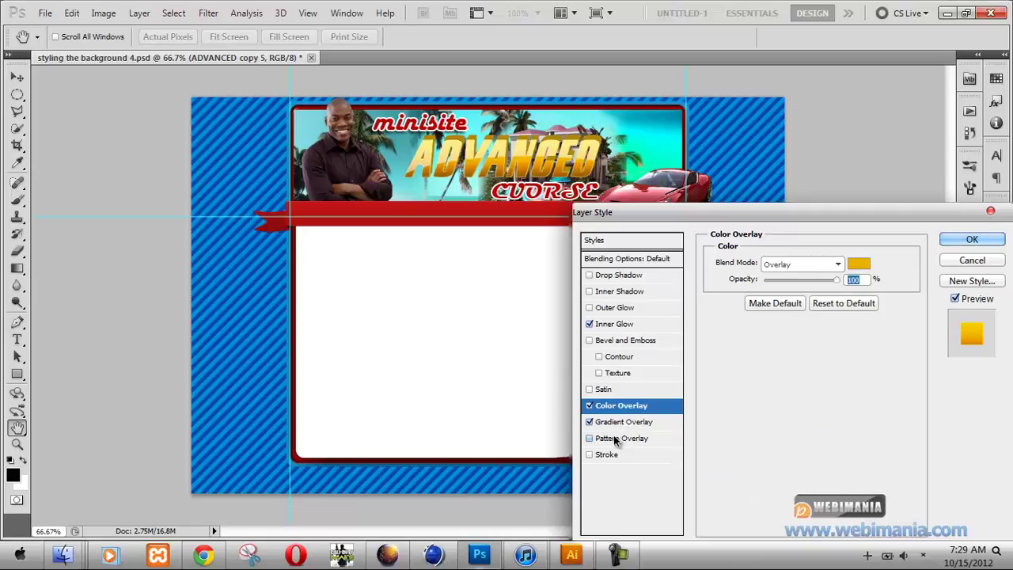
pyautogui.click(615, 440)
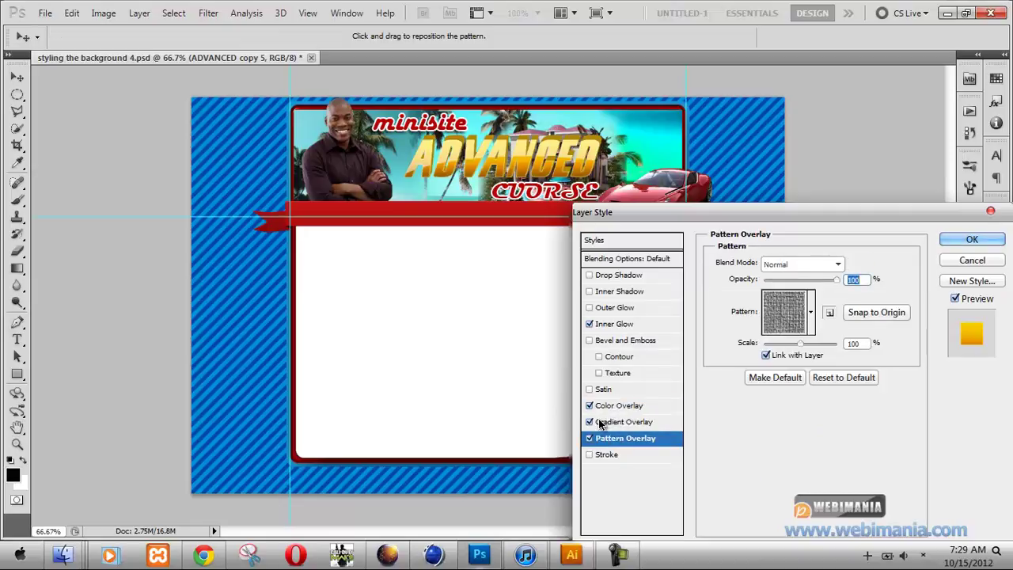
pyautogui.click(597, 422)
pyautogui.click(615, 439)
pyautogui.click(774, 266)
pyautogui.click(778, 185)
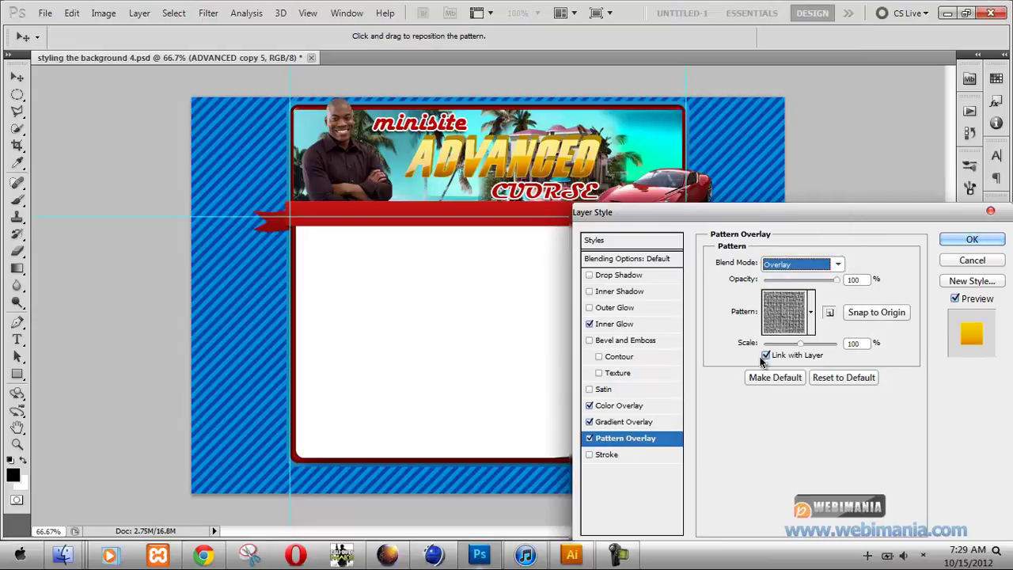
pyautogui.click(965, 264)
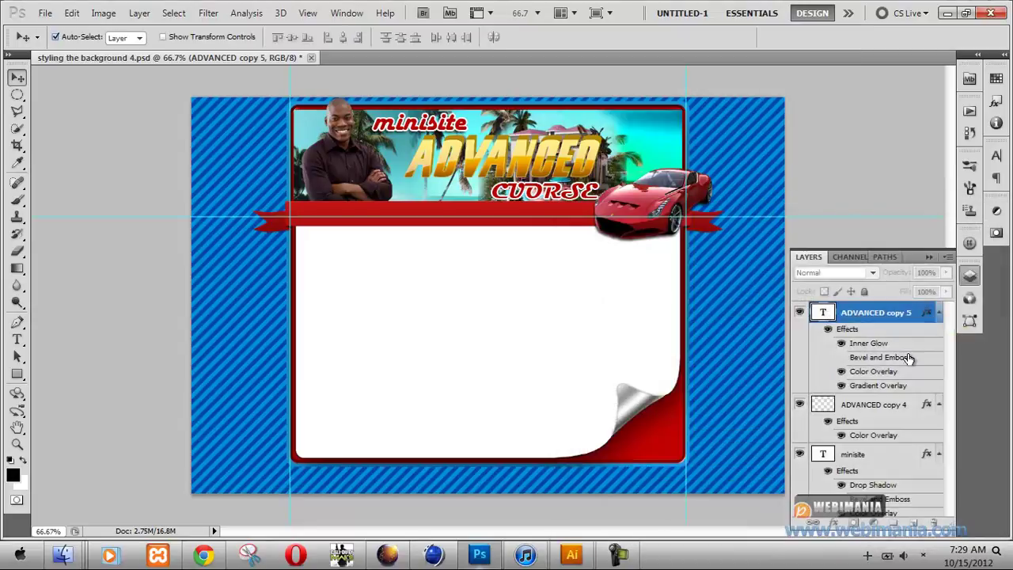
# Step: Convert the ADVANCED copy 5 text layer to a smart object and add a Pattern Overlay with the Overlay blend mode
pyautogui.rightClick(917, 315)
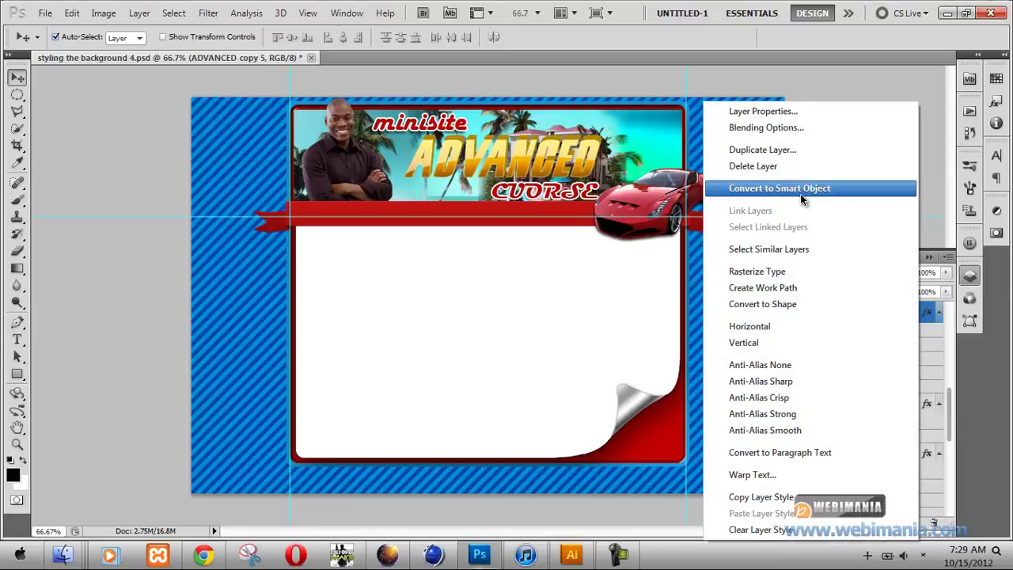
pyautogui.click(800, 190)
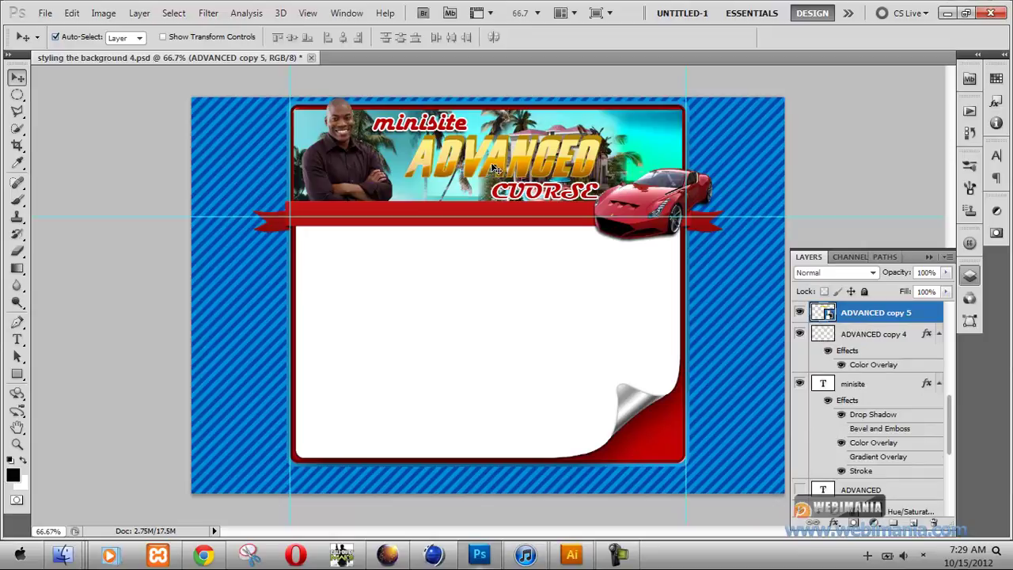
pyautogui.rightClick(902, 315)
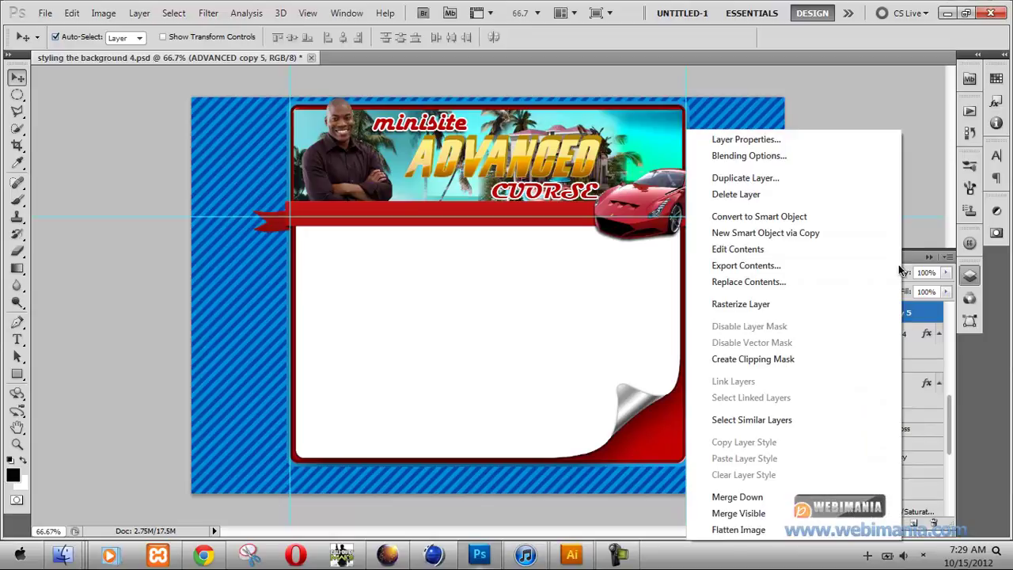
pyautogui.click(784, 158)
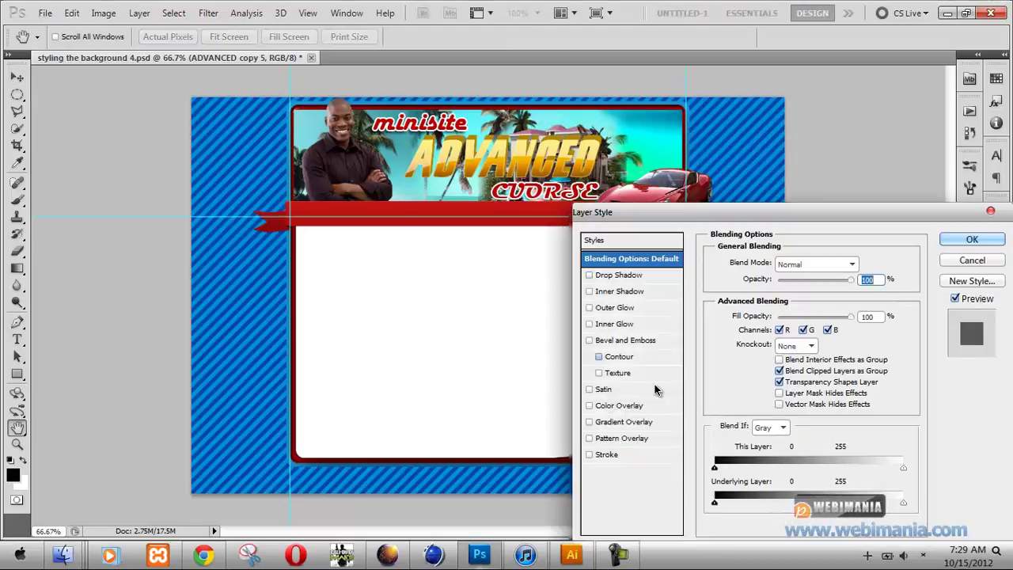
pyautogui.click(633, 437)
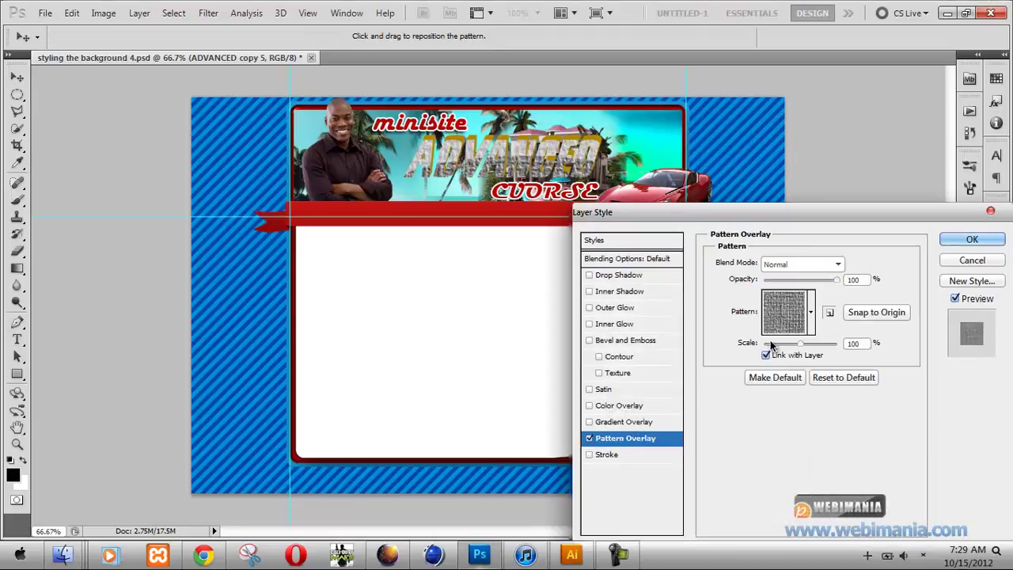
pyautogui.click(798, 269)
pyautogui.click(792, 186)
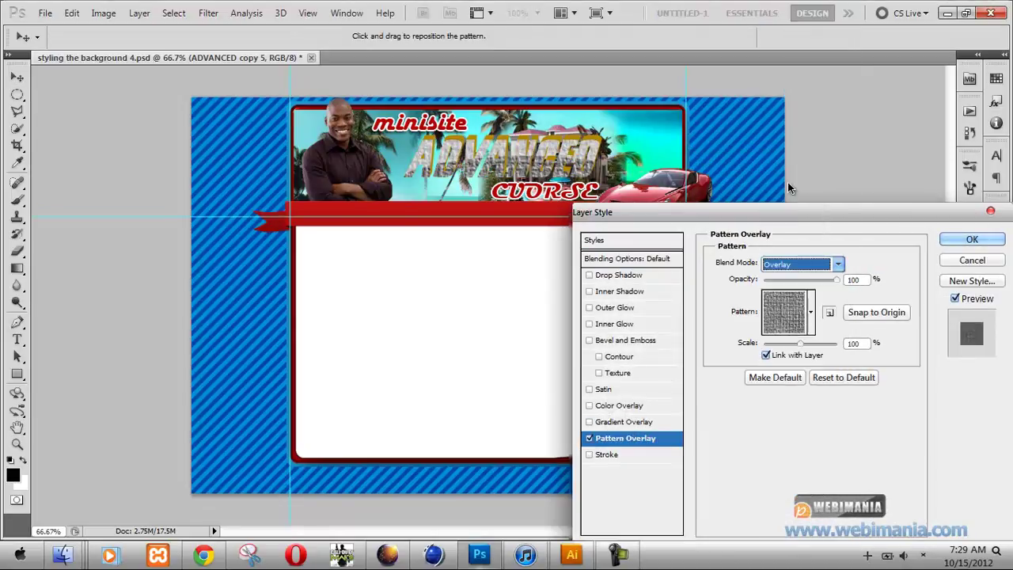
# Step: Try plain white, transparent, black pixel, dark brown and blue striped patterns as the ADVANCED text's overlay
pyautogui.click(811, 312)
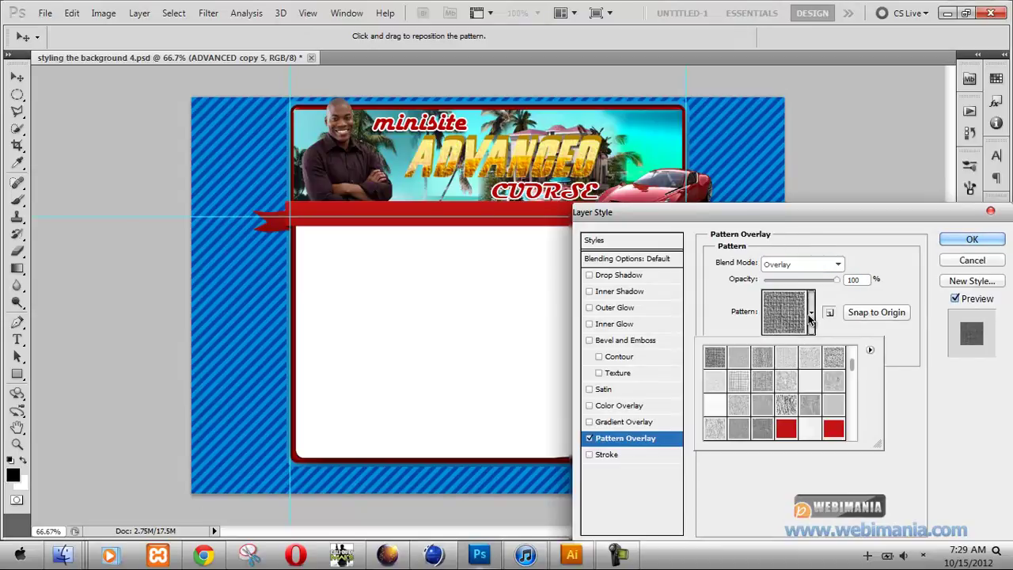
pyautogui.click(717, 405)
pyautogui.scroll(-1, 719, 409)
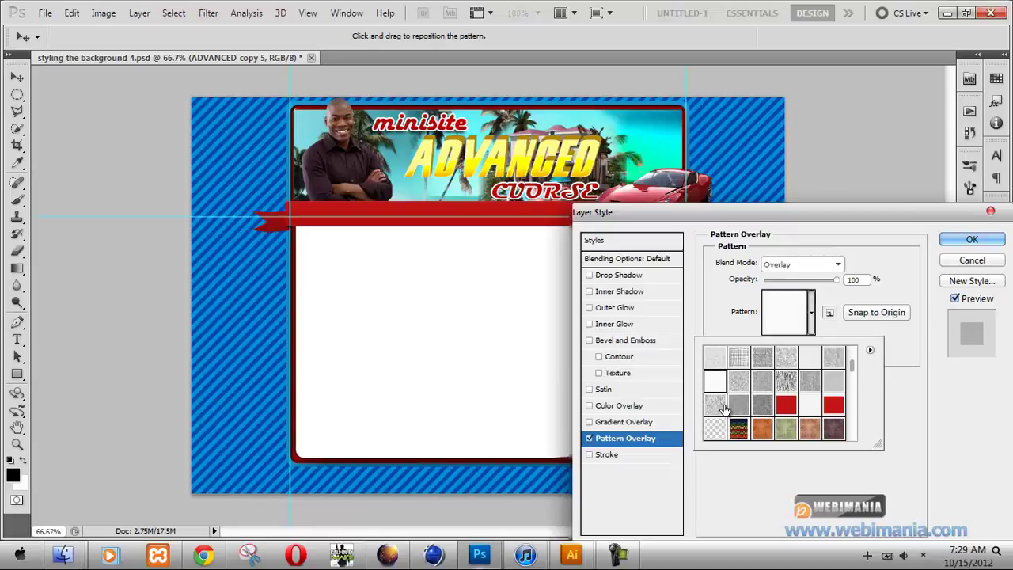
pyautogui.click(719, 428)
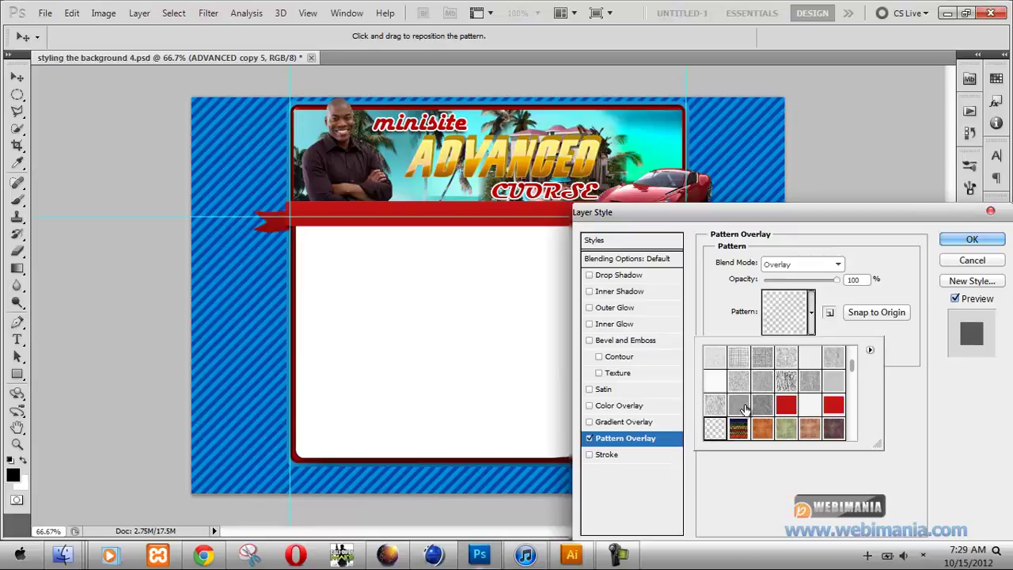
pyautogui.scroll(-6, 743, 362)
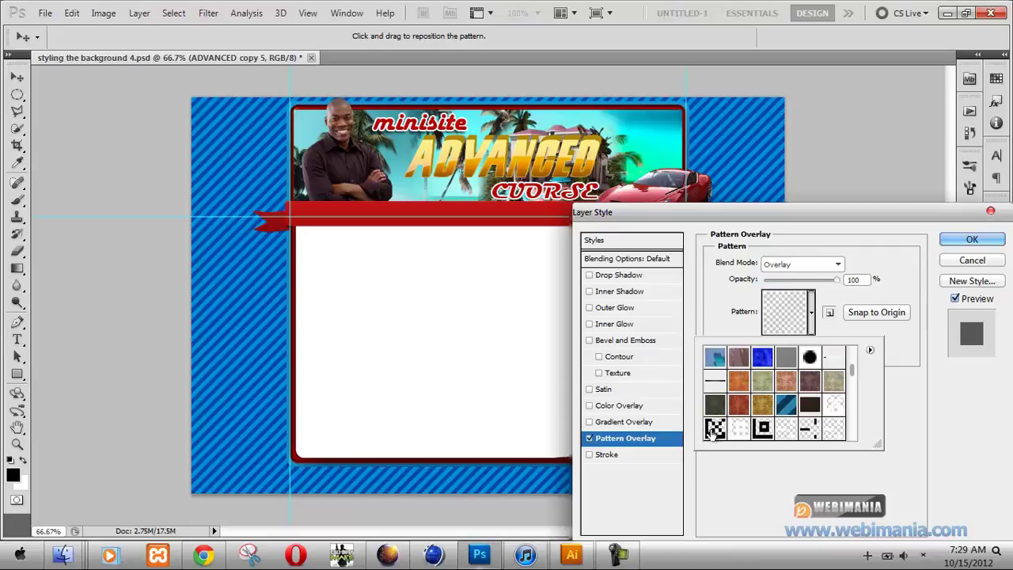
pyautogui.click(715, 428)
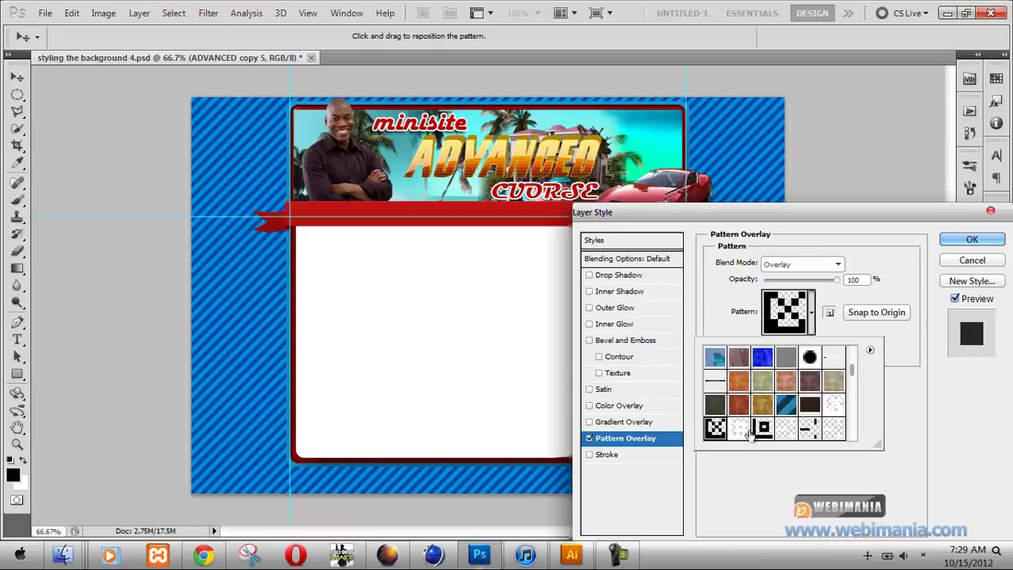
pyautogui.click(739, 429)
pyautogui.click(763, 429)
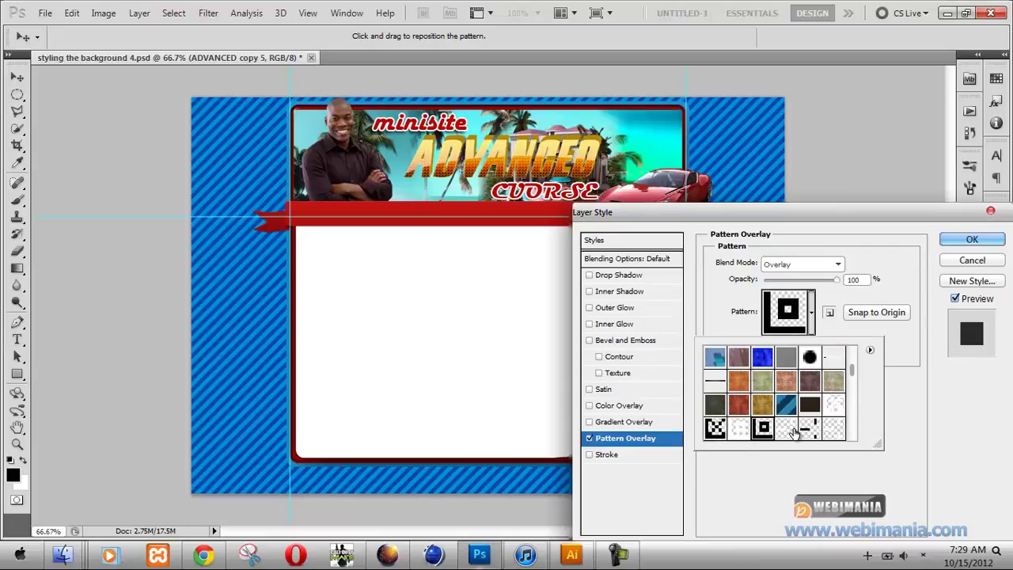
pyautogui.click(787, 429)
pyautogui.click(808, 430)
pyautogui.click(836, 432)
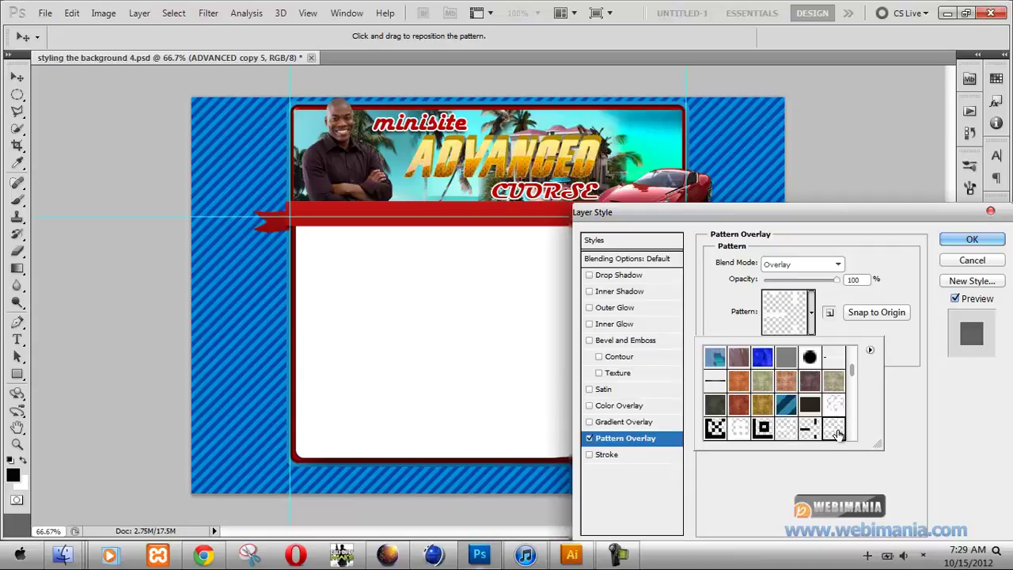
pyautogui.click(809, 407)
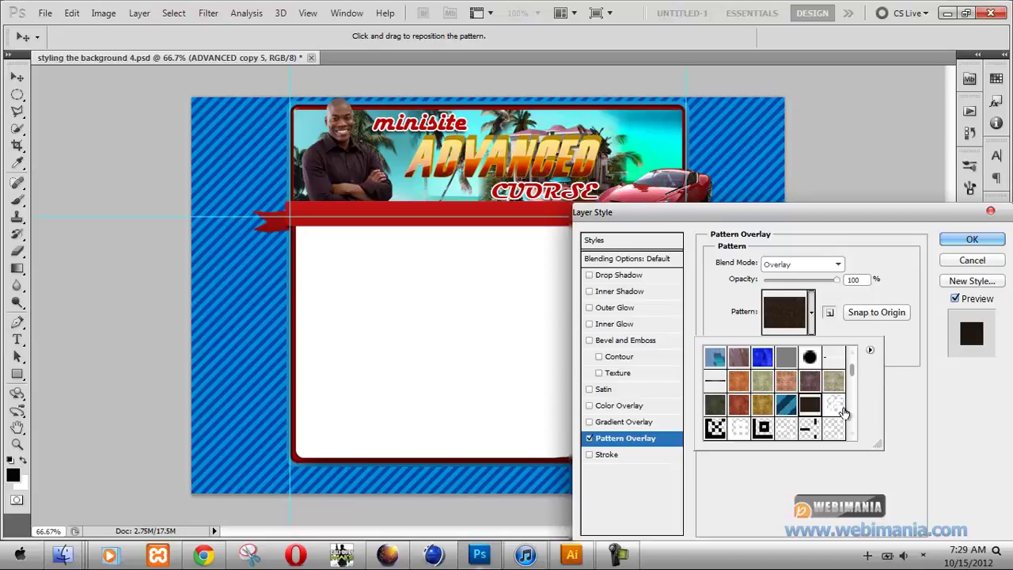
pyautogui.click(790, 413)
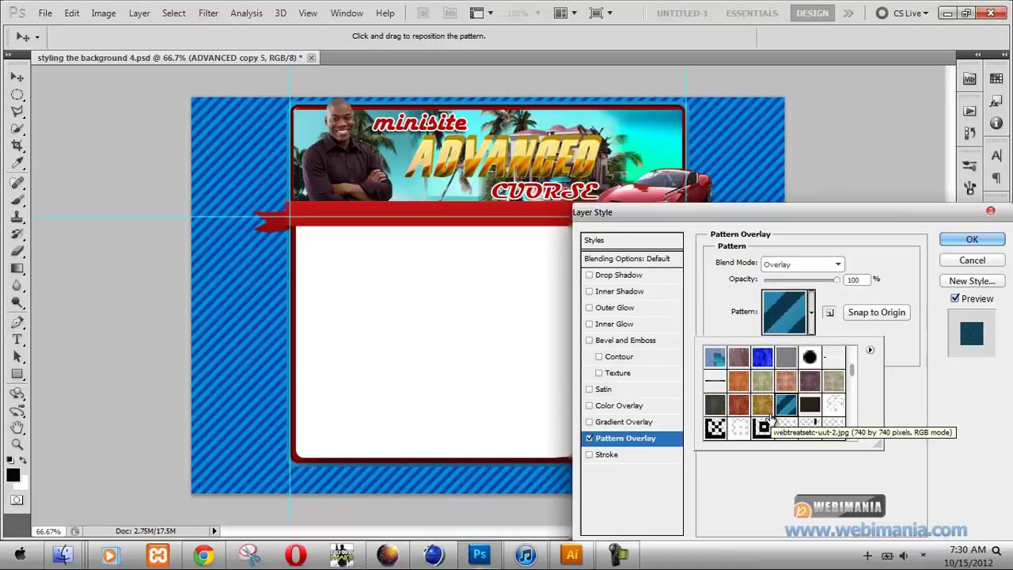
# Step: Try scattered-dot, diagonal-stripe, white and horizontal-bar pixel patterns on the ADVANCED text
pyautogui.scroll(-4, 772, 420)
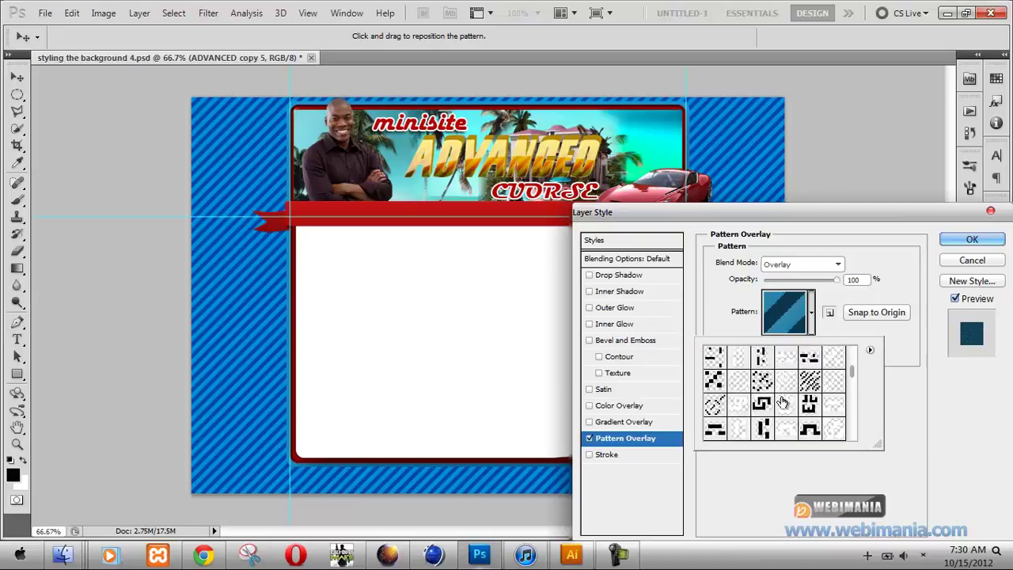
pyautogui.click(870, 350)
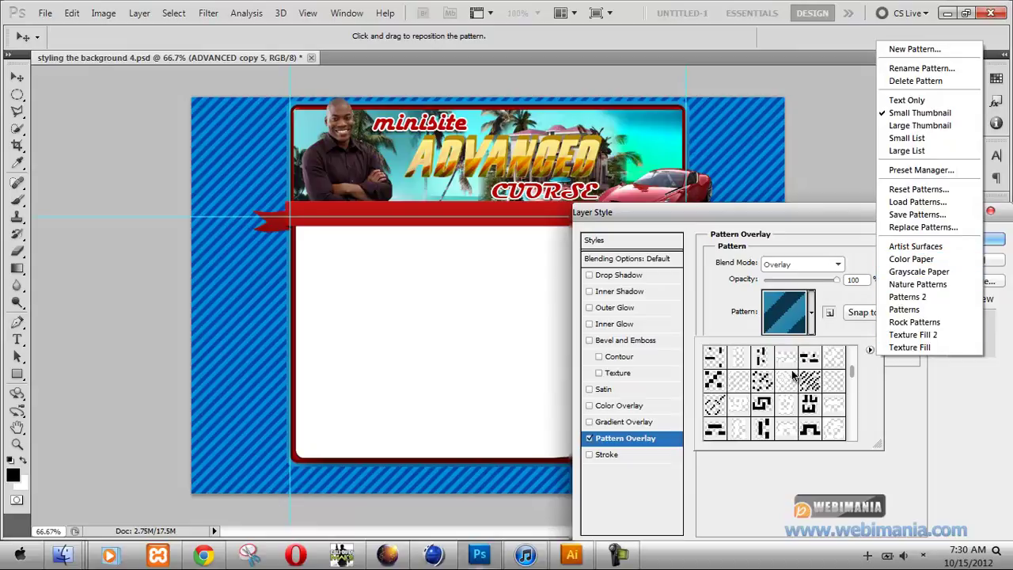
pyautogui.click(762, 385)
pyautogui.click(762, 386)
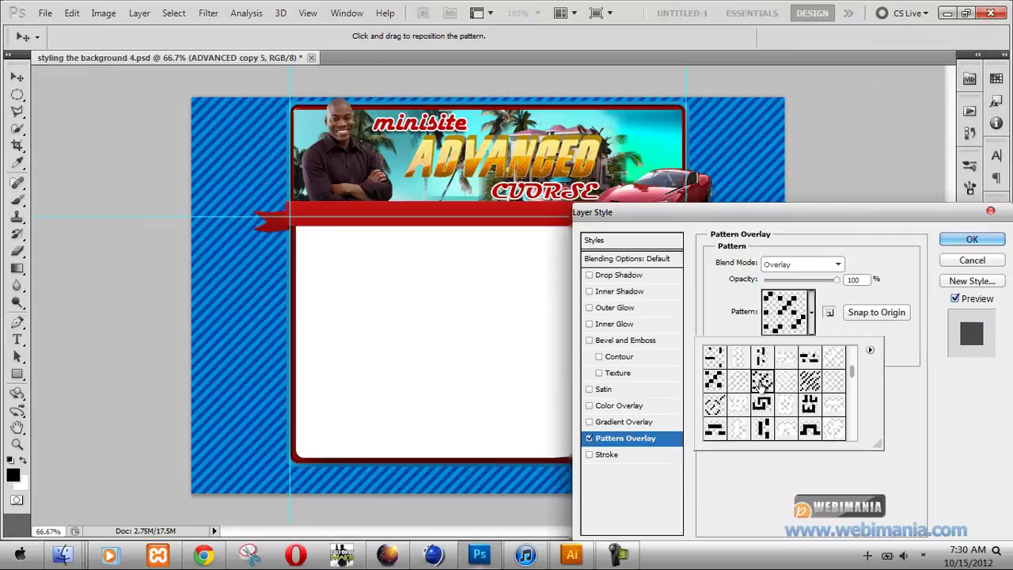
pyautogui.click(823, 386)
pyautogui.click(814, 386)
pyautogui.click(808, 407)
pyautogui.click(782, 417)
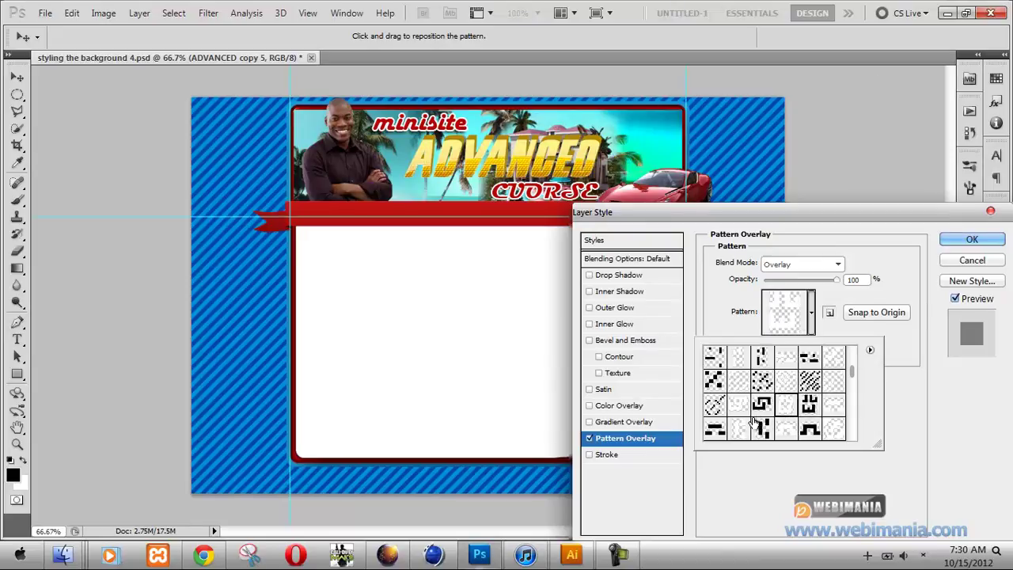
pyautogui.click(715, 429)
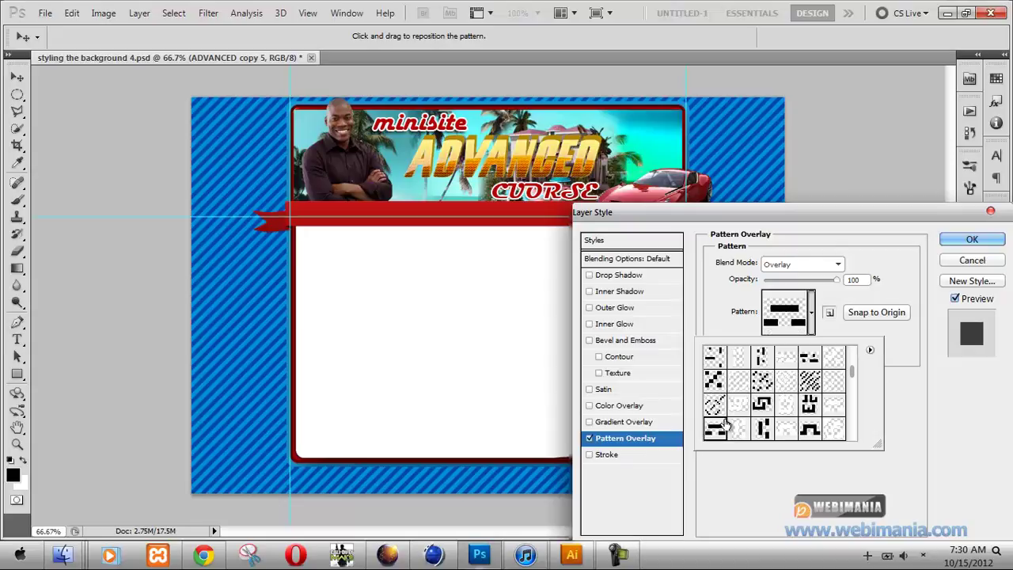
# Step: Try further black block patterns, the dark metallic gradient and the grid-like line patterns on the ADVANCED text
pyautogui.scroll(-2, 744, 432)
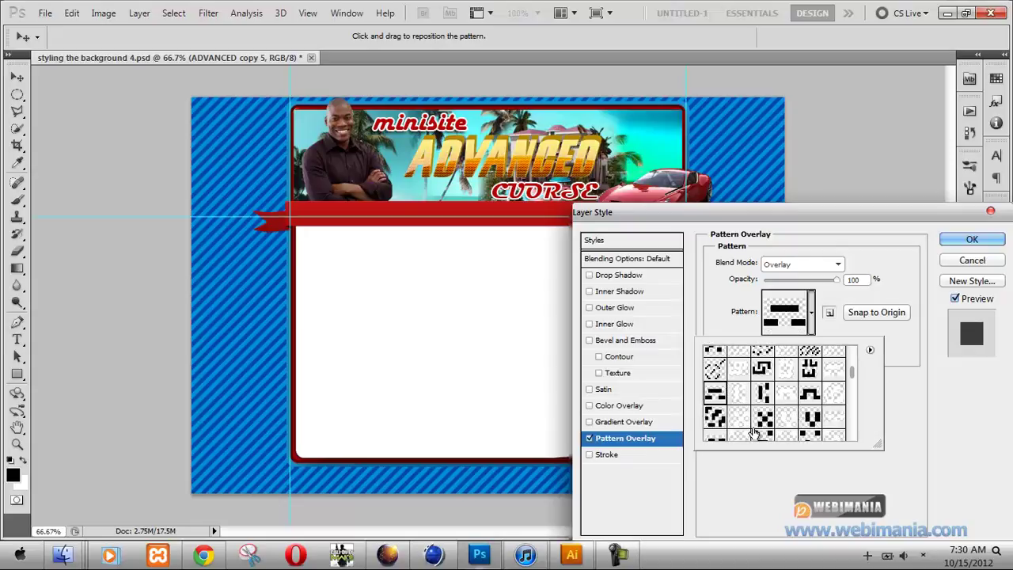
pyautogui.click(758, 424)
pyautogui.click(811, 417)
pyautogui.scroll(-2, 812, 420)
pyautogui.click(765, 419)
pyautogui.scroll(-2, 767, 425)
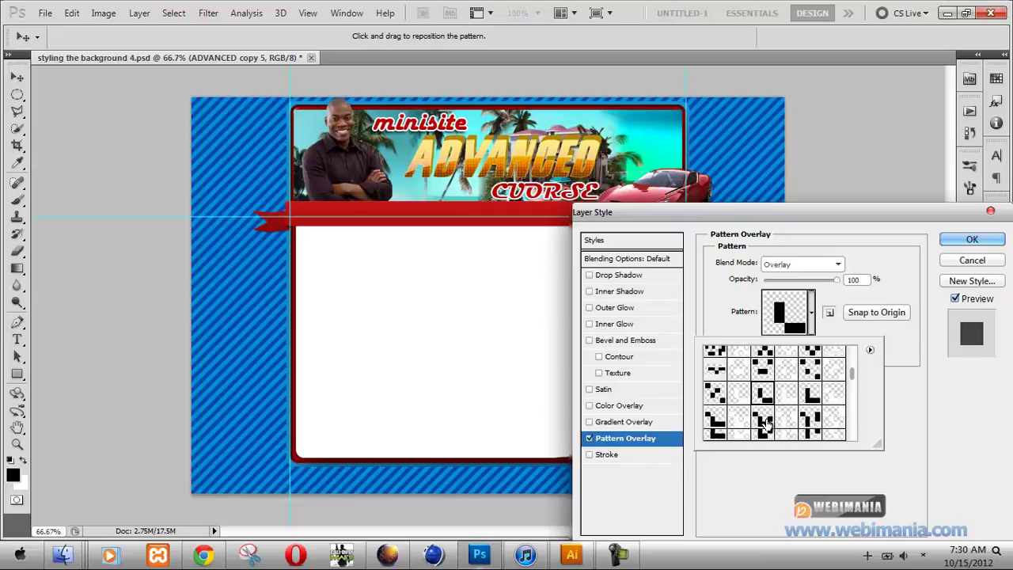
pyautogui.click(766, 425)
pyautogui.scroll(-2, 768, 425)
pyautogui.click(774, 425)
pyautogui.scroll(-3, 776, 425)
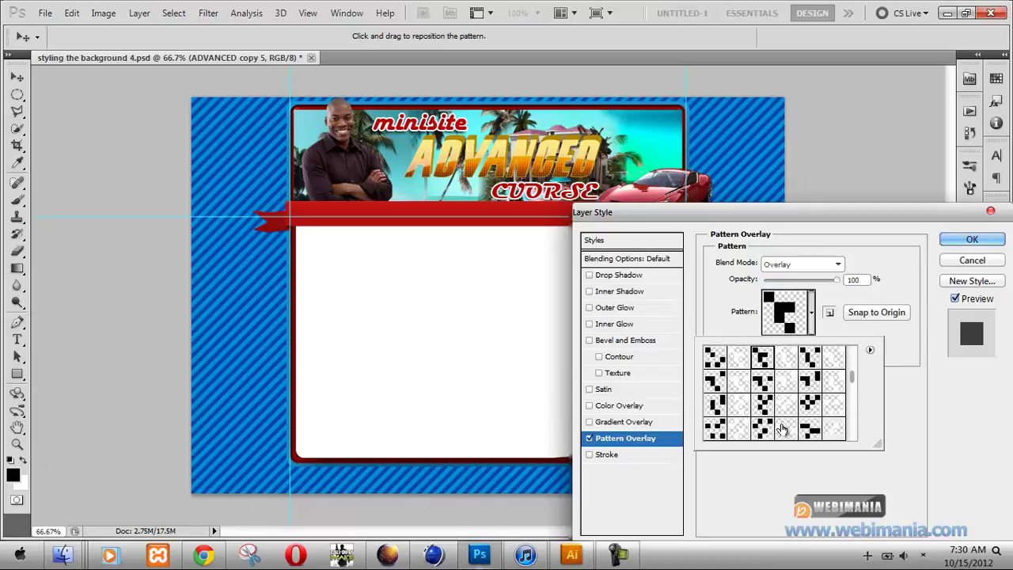
pyautogui.click(829, 396)
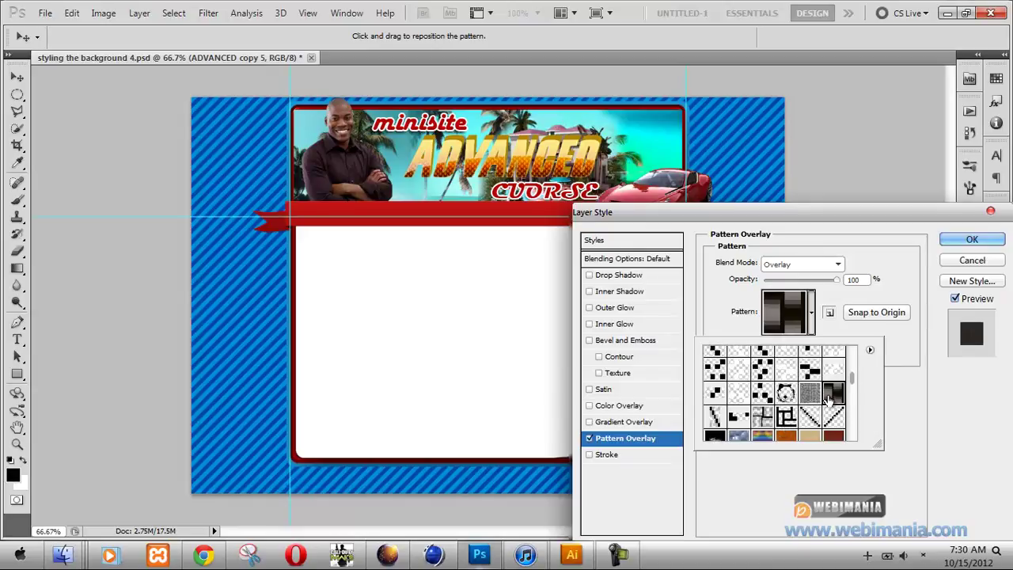
pyautogui.click(763, 417)
pyautogui.click(786, 417)
# Step: Set the Pattern Overlay to the thin black diagonal line descending to the right and apply the layer style
pyautogui.click(812, 417)
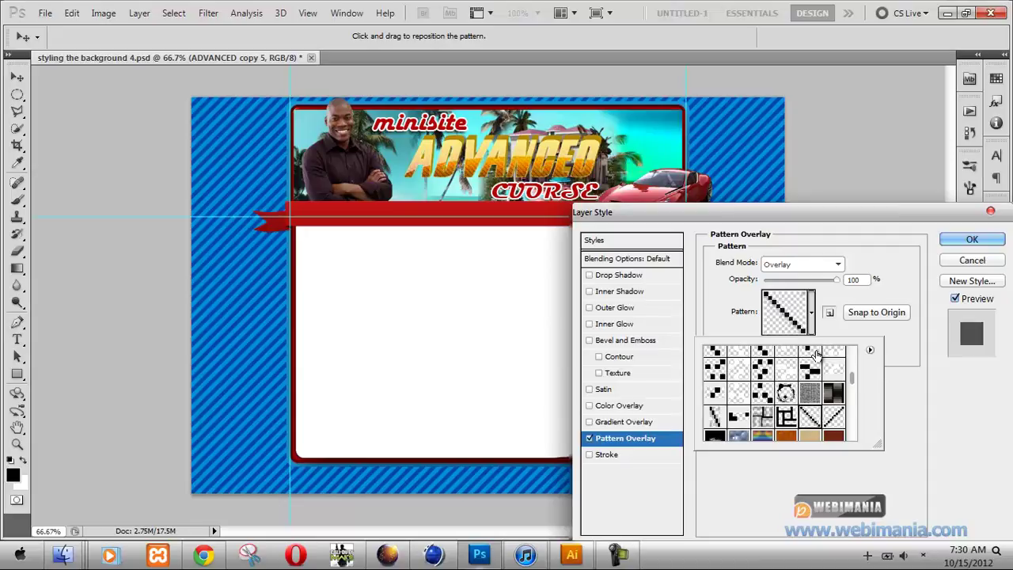
pyautogui.click(970, 252)
pyautogui.click(970, 242)
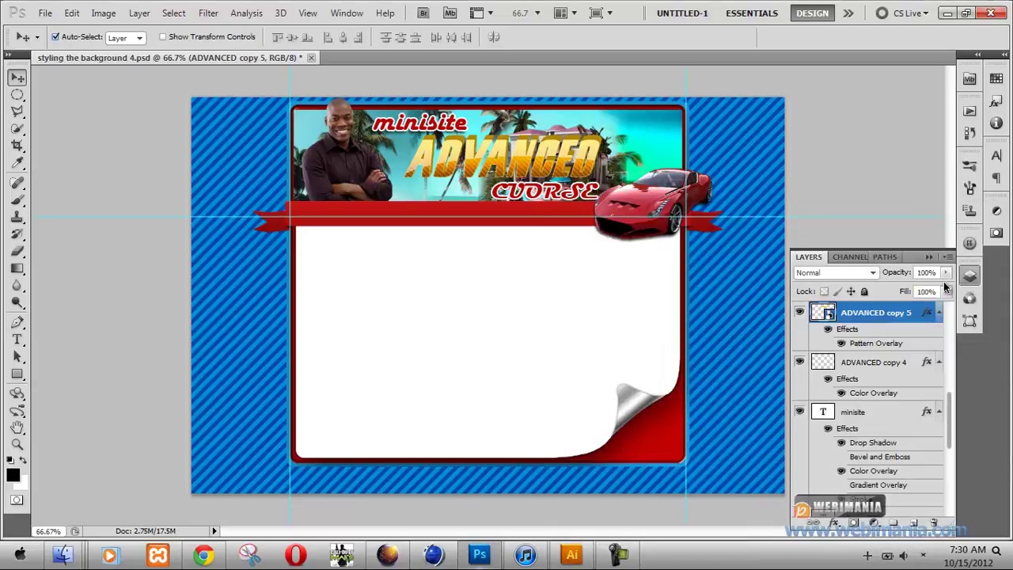